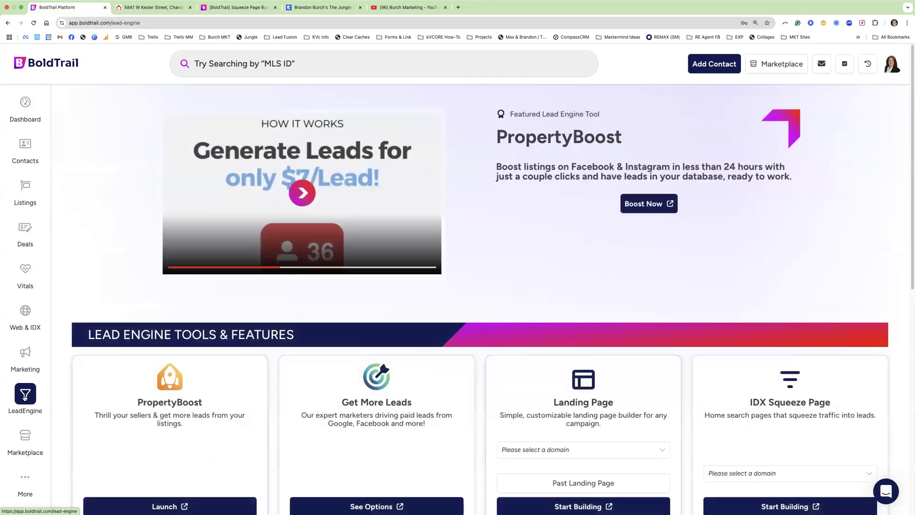
- Scroll past the Lead Engine Tools & Features cards and open the Web & IDX settings
{"action": "scroll", "coordinate": [333, 257], "scroll_direction": "down", "scroll_amount": 2}
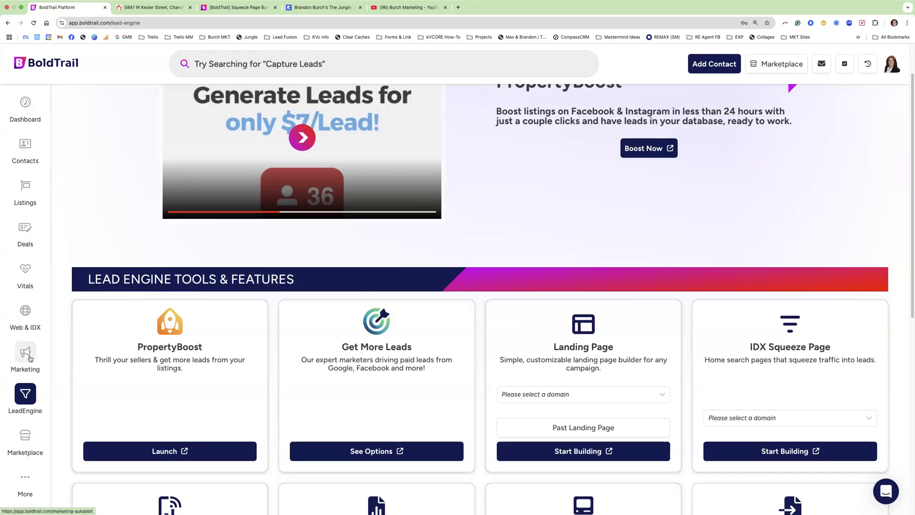
{"action": "left_click", "coordinate": [26, 310]}
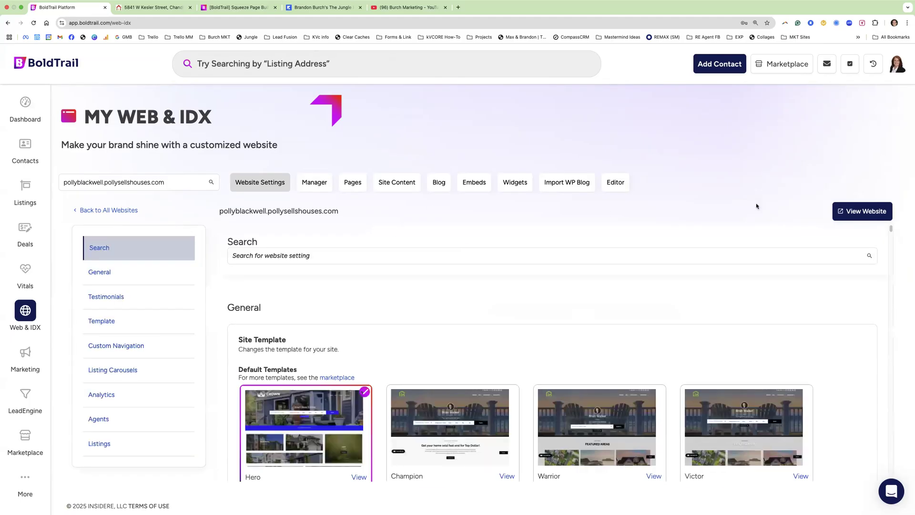
- Scroll Website Settings past templates, logos and hide options down to Force Lead Registration and Mandate Phone Number
{"action": "scroll", "coordinate": [586, 296], "scroll_direction": "down", "scroll_amount": 15}
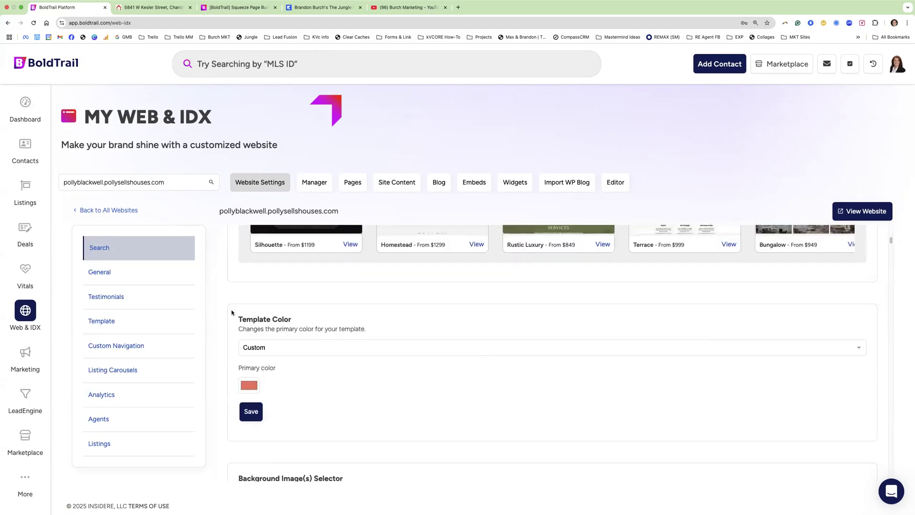
{"action": "scroll", "coordinate": [232, 312], "scroll_direction": "down", "scroll_amount": 15}
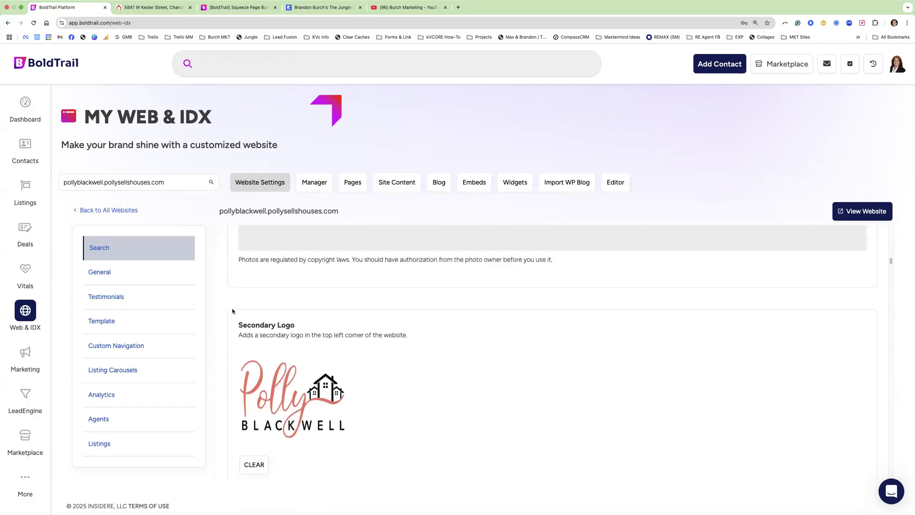
{"action": "scroll", "coordinate": [232, 311], "scroll_direction": "down", "scroll_amount": 8}
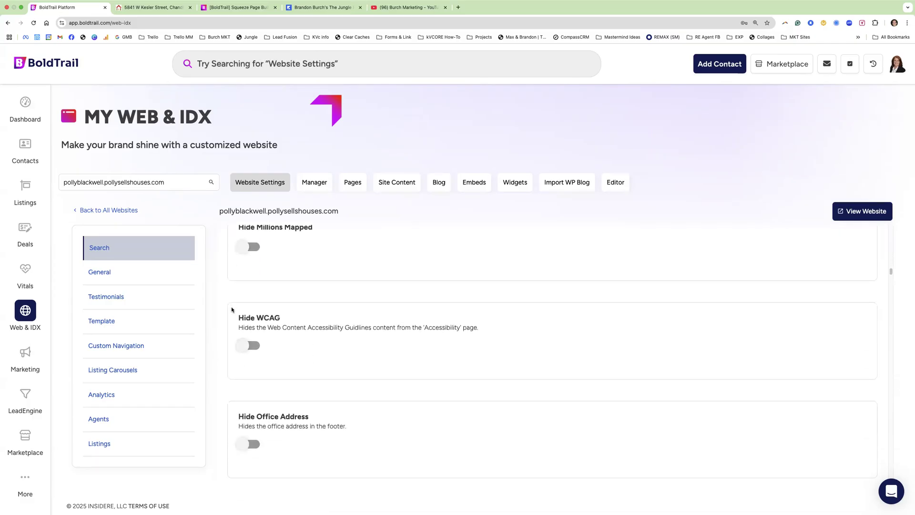
{"action": "scroll", "coordinate": [231, 310], "scroll_direction": "down", "scroll_amount": 8}
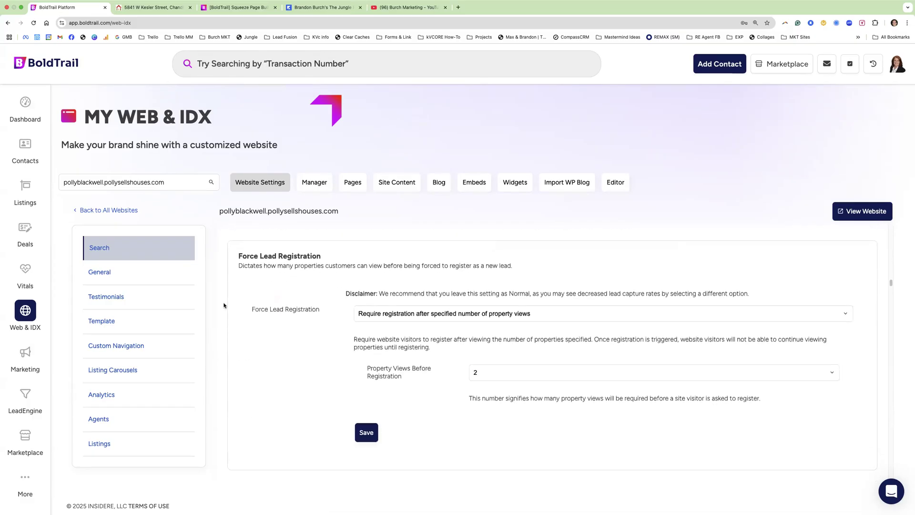
{"action": "scroll", "coordinate": [222, 292], "scroll_direction": "down", "scroll_amount": 4}
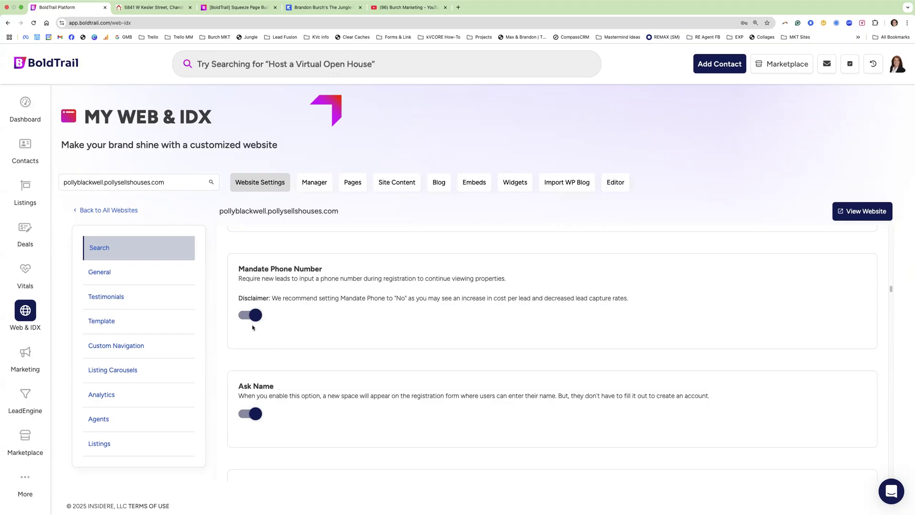
- Toggle Mandate Phone Number off and back on, keep Ask Name enabled, and return to LeadEngine
{"action": "left_click_drag", "start_coordinate": [318, 269], "coordinate": [240, 268]}
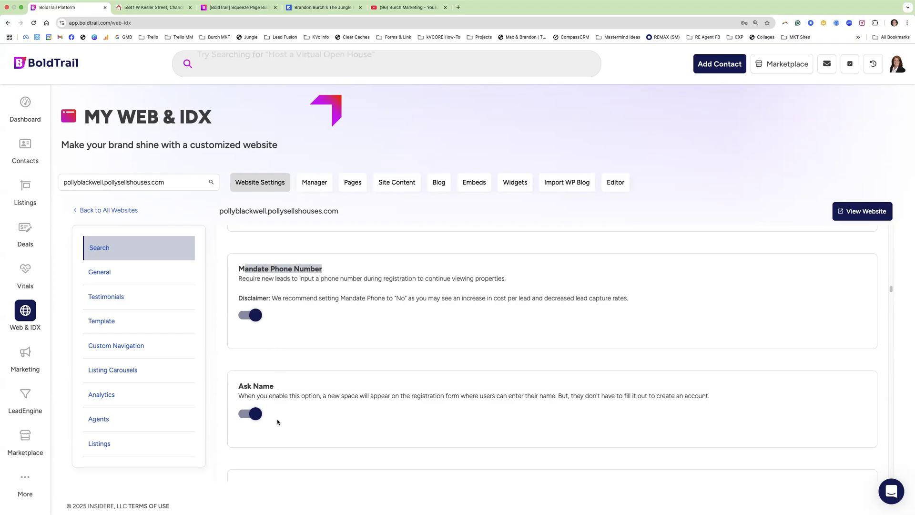
{"action": "left_click_drag", "start_coordinate": [274, 385], "coordinate": [259, 376]}
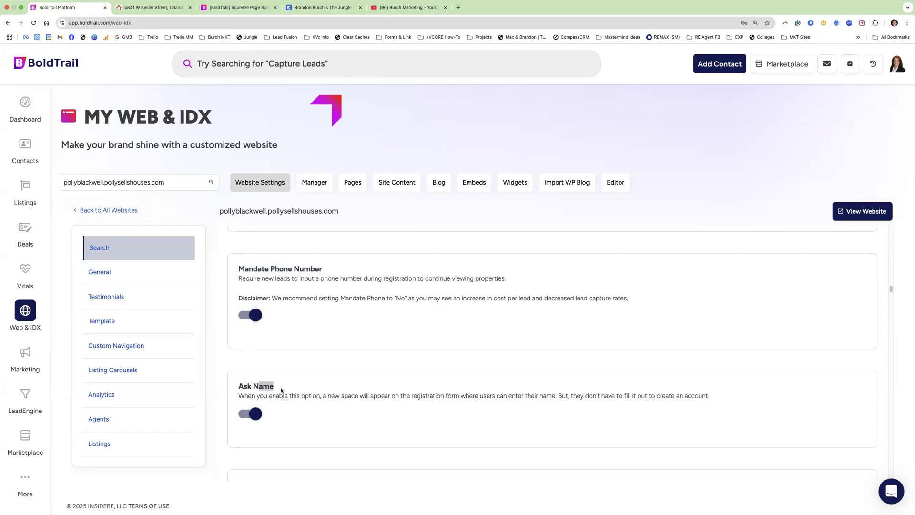
{"action": "left_click", "coordinate": [253, 321]}
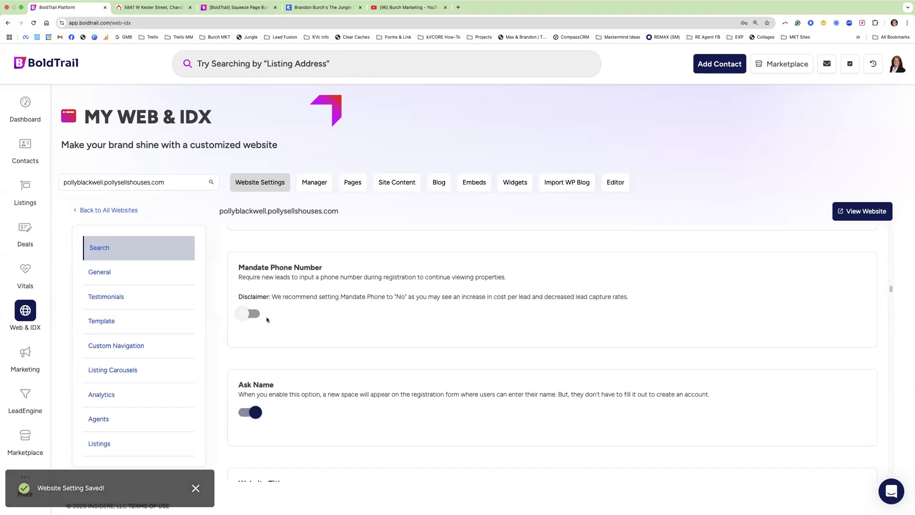
{"action": "left_click", "coordinate": [254, 314]}
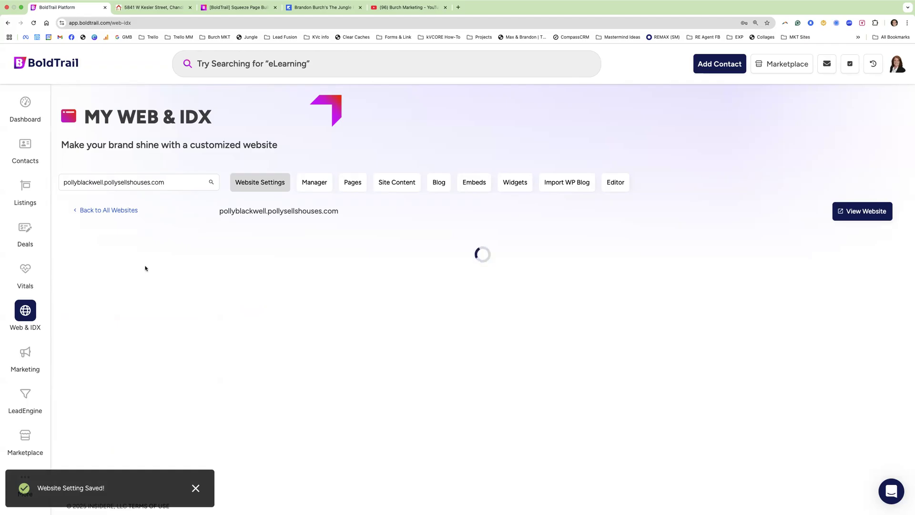
{"action": "left_click", "coordinate": [27, 397]}
- Choose the agent's subdomain website in the IDX Squeeze Page card and start building
{"action": "scroll", "coordinate": [753, 345], "scroll_direction": "down", "scroll_amount": 2}
{"action": "left_click_drag", "start_coordinate": [752, 346], "coordinate": [831, 344]}
{"action": "scroll", "coordinate": [773, 363], "scroll_direction": "down", "scroll_amount": 1}
{"action": "left_click", "coordinate": [773, 362]}
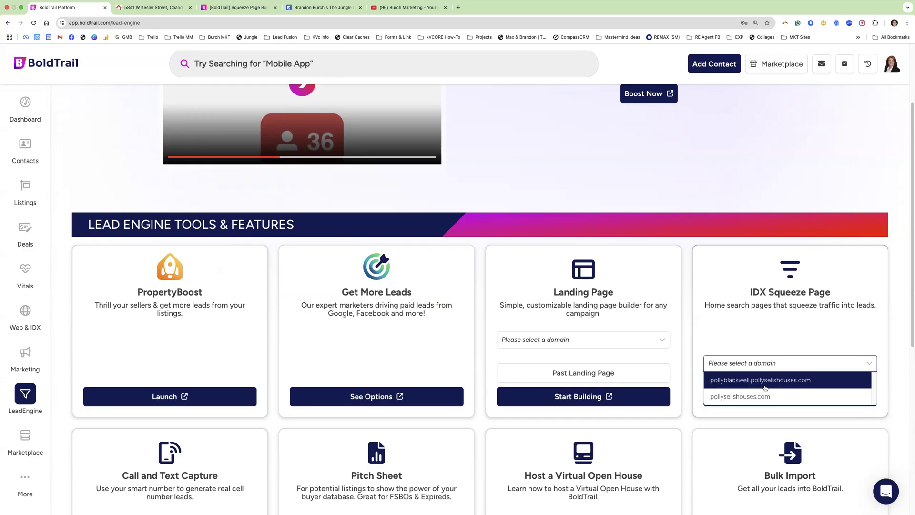
{"action": "left_click", "coordinate": [765, 380]}
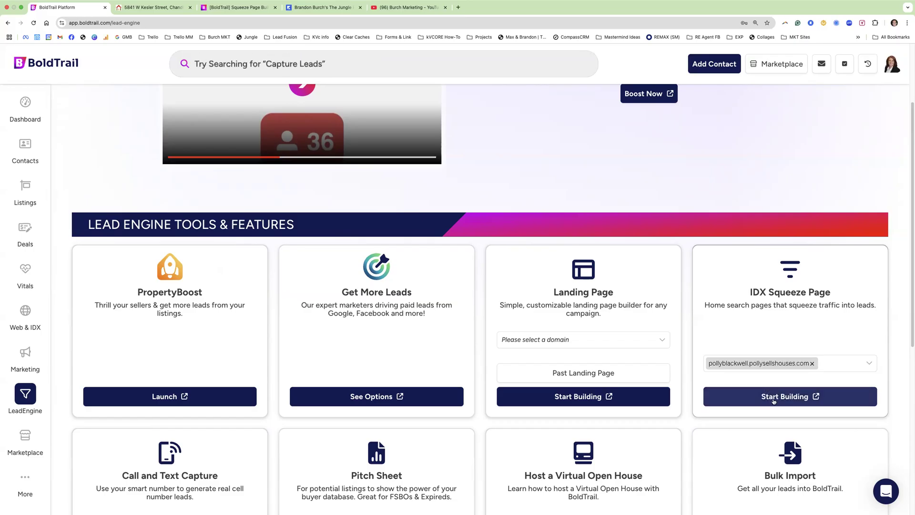
{"action": "left_click", "coordinate": [773, 397]}
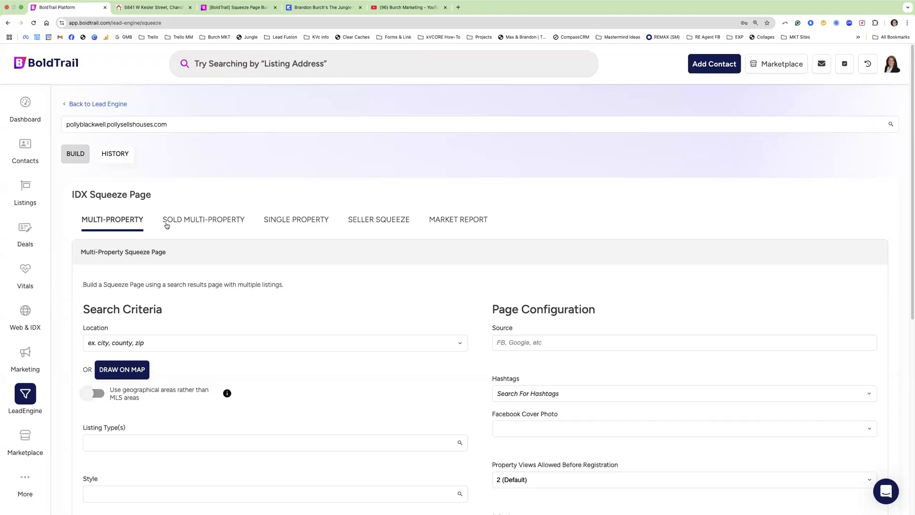
- View the Multi-Property form, then switch to the Sold Multi-Property squeeze page type
{"action": "scroll", "coordinate": [167, 233], "scroll_direction": "down", "scroll_amount": 1}
{"action": "left_click_drag", "start_coordinate": [155, 159], "coordinate": [71, 160]}
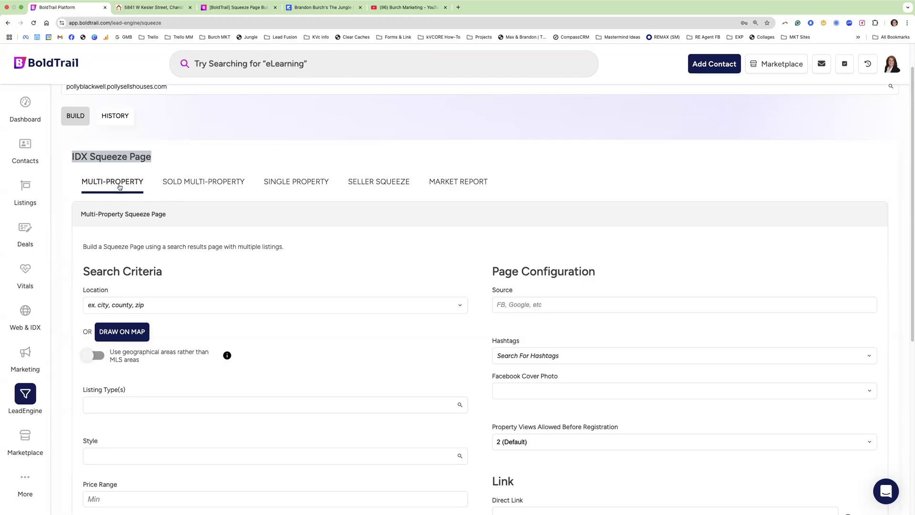
{"action": "left_click", "coordinate": [102, 185]}
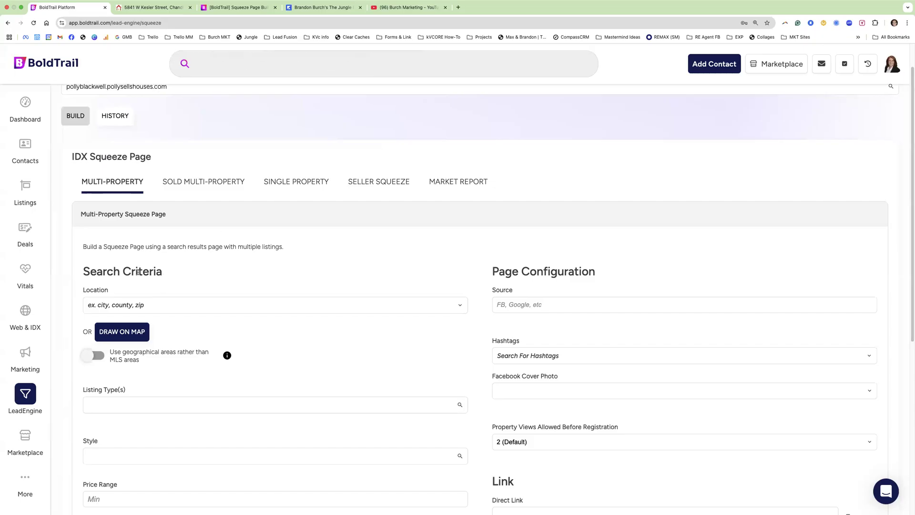
{"action": "left_click", "coordinate": [216, 186]}
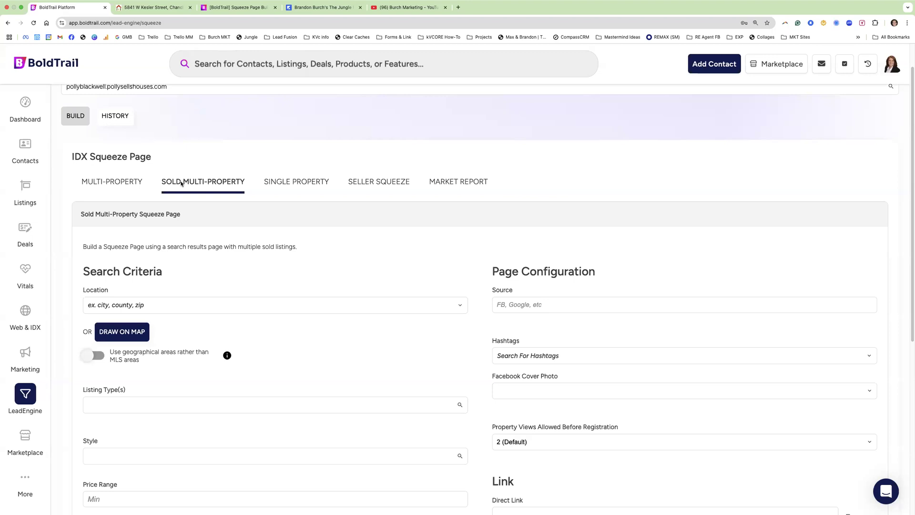
- Review the Single Property form, the listing tab and the Seller Squeeze form, ending on Market Report
{"action": "left_click", "coordinate": [298, 186]}
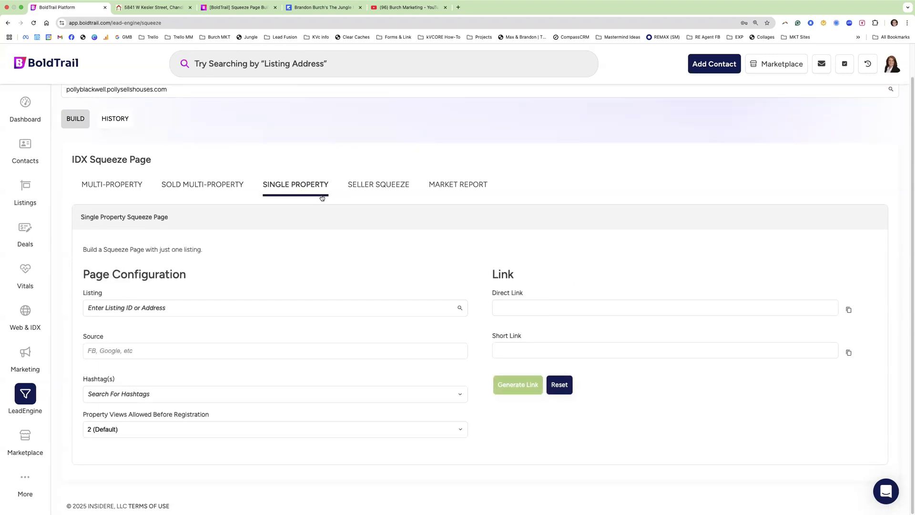
{"action": "left_click", "coordinate": [157, 7]}
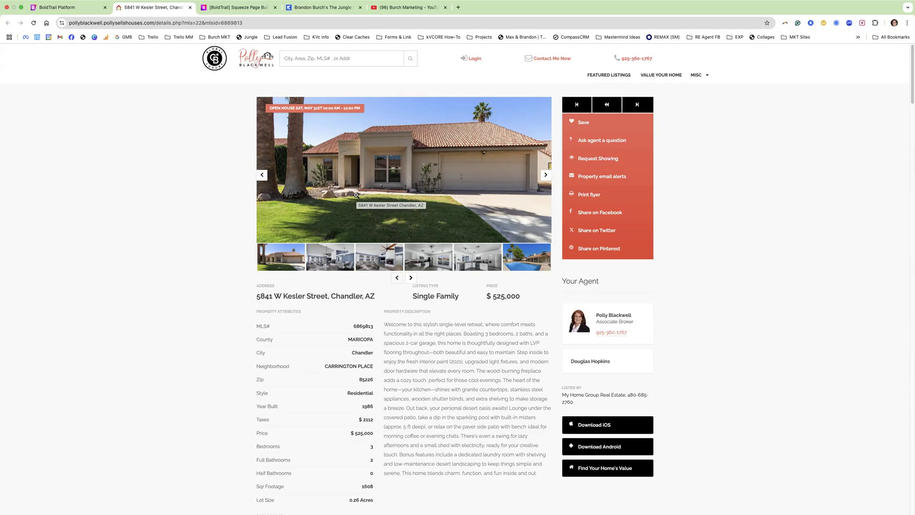
{"action": "left_click", "coordinate": [41, 5]}
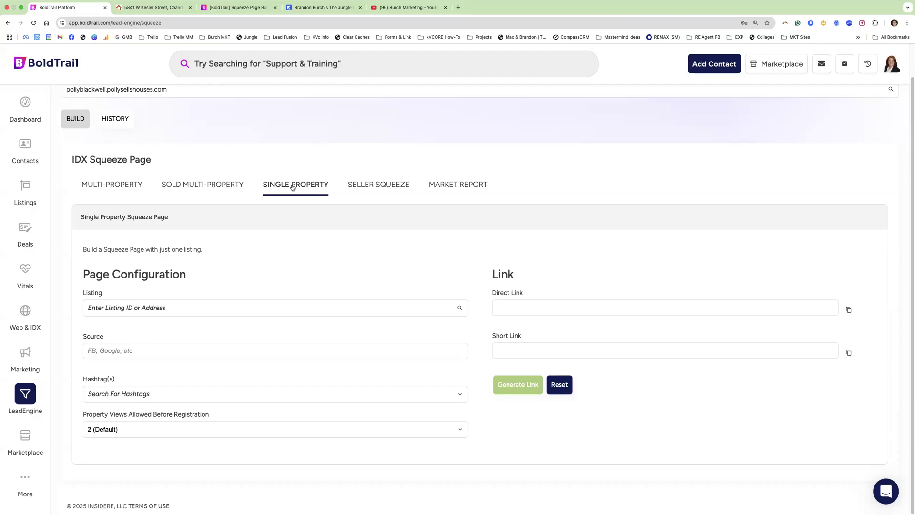
{"action": "left_click", "coordinate": [387, 189]}
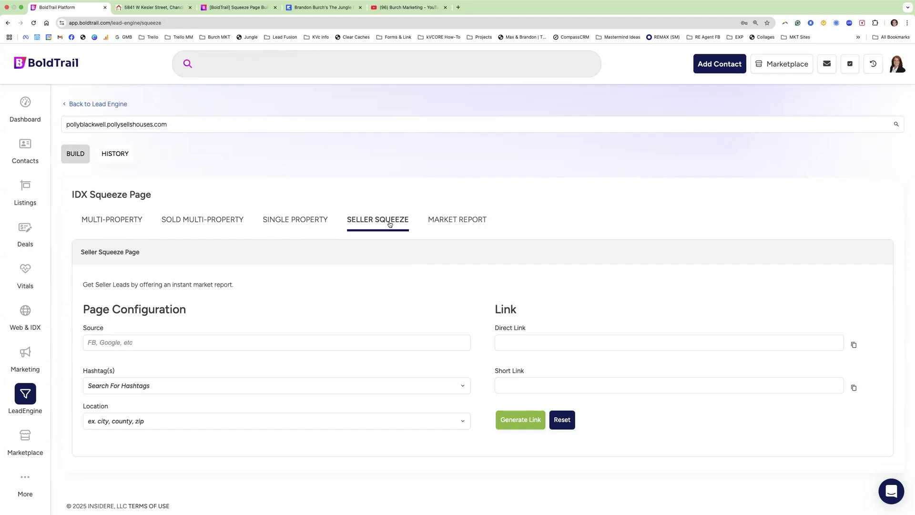
{"action": "left_click", "coordinate": [454, 221]}
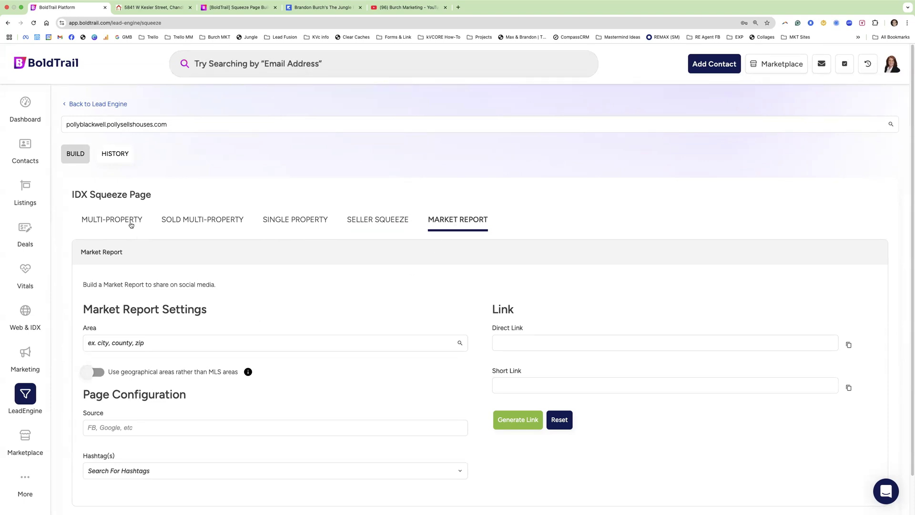
- Cycle through the Multi-Property, Single Property and Market Report forms, then return to Single Property
{"action": "left_click", "coordinate": [111, 221]}
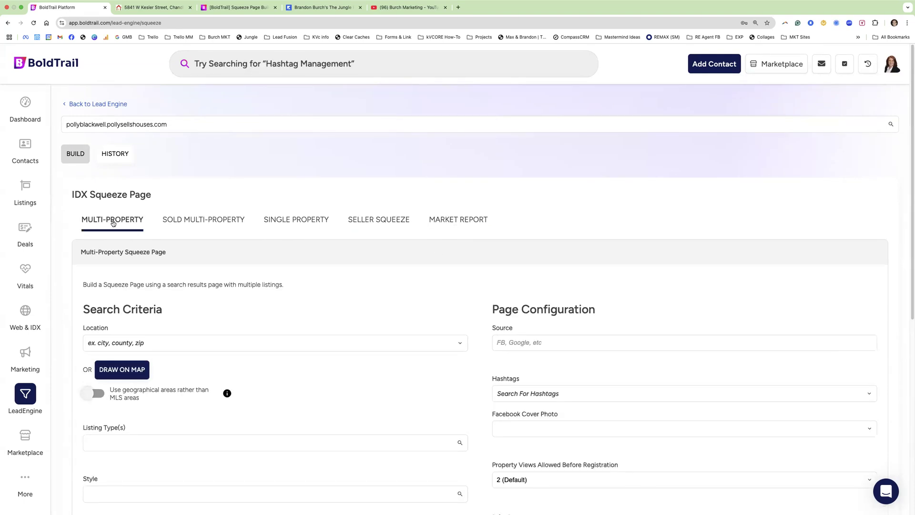
{"action": "left_click", "coordinate": [293, 222]}
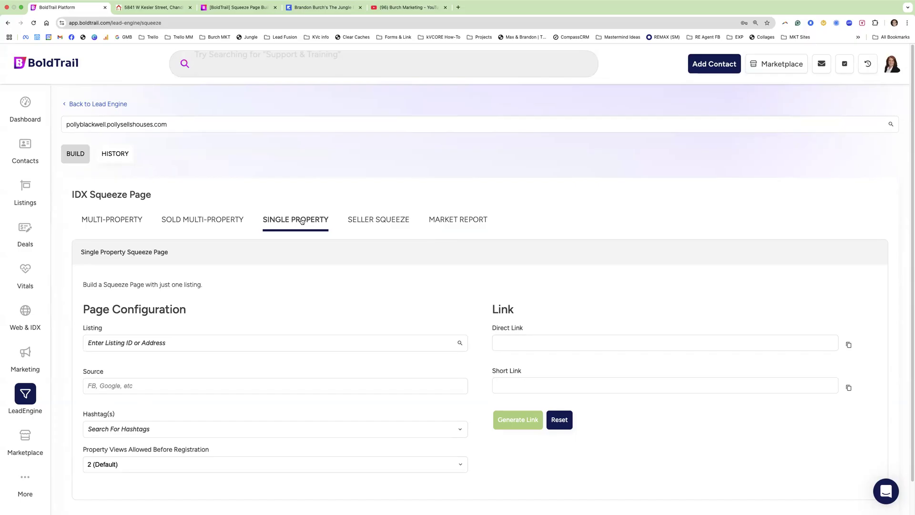
{"action": "left_click", "coordinate": [447, 225]}
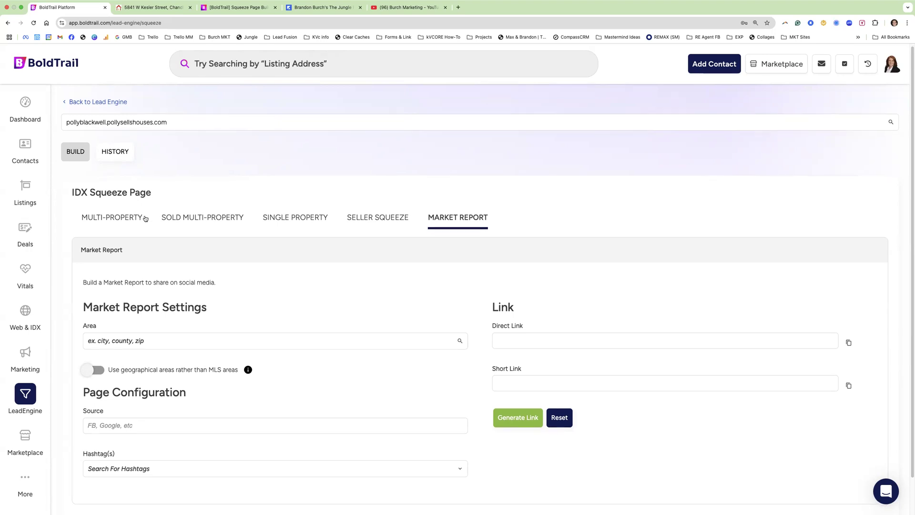
{"action": "scroll", "coordinate": [264, 239], "scroll_direction": "down", "scroll_amount": 2}
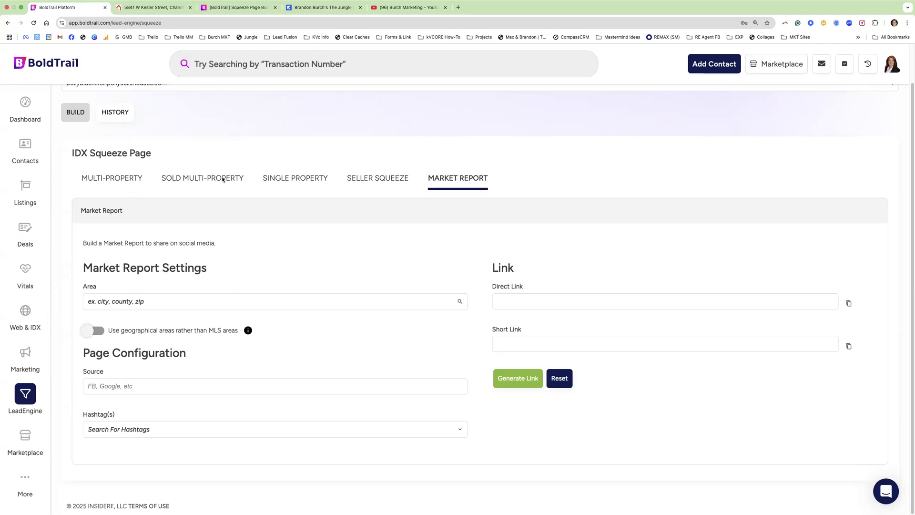
{"action": "left_click", "coordinate": [296, 178]}
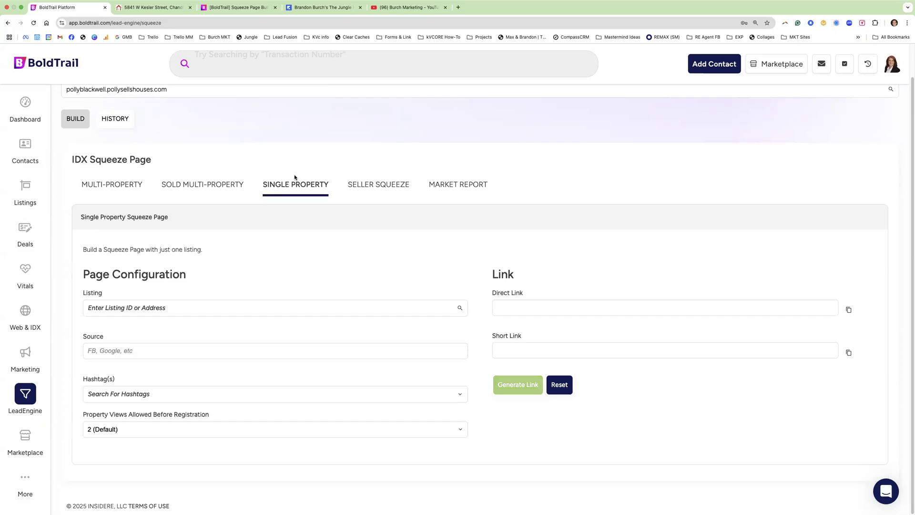
- Copy MLS number 6869813 from the listing tab and paste it into the Single Property Listing field
{"action": "left_click", "coordinate": [151, 8]}
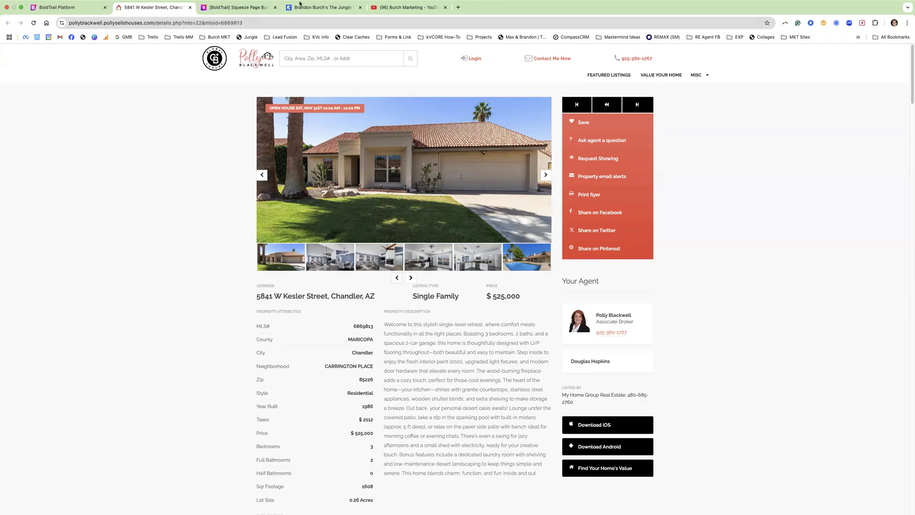
{"action": "left_click", "coordinate": [81, 8]}
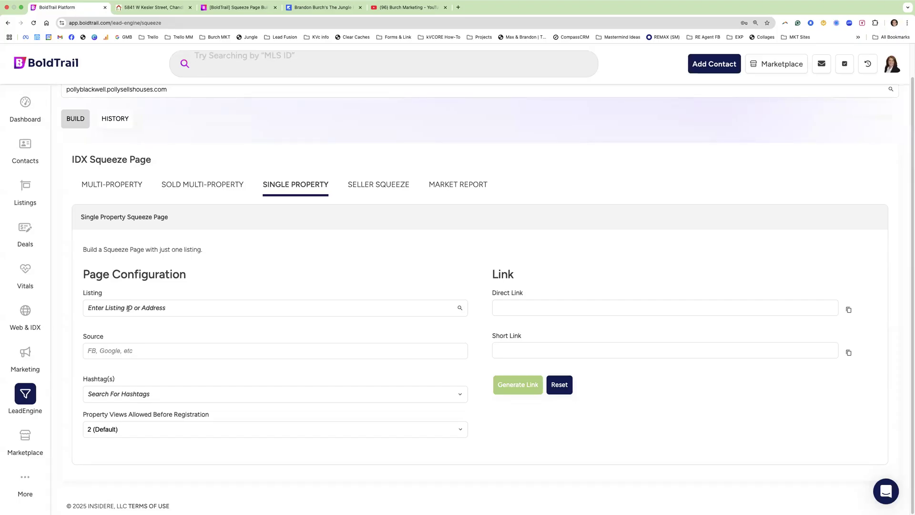
{"action": "left_click", "coordinate": [152, 7]}
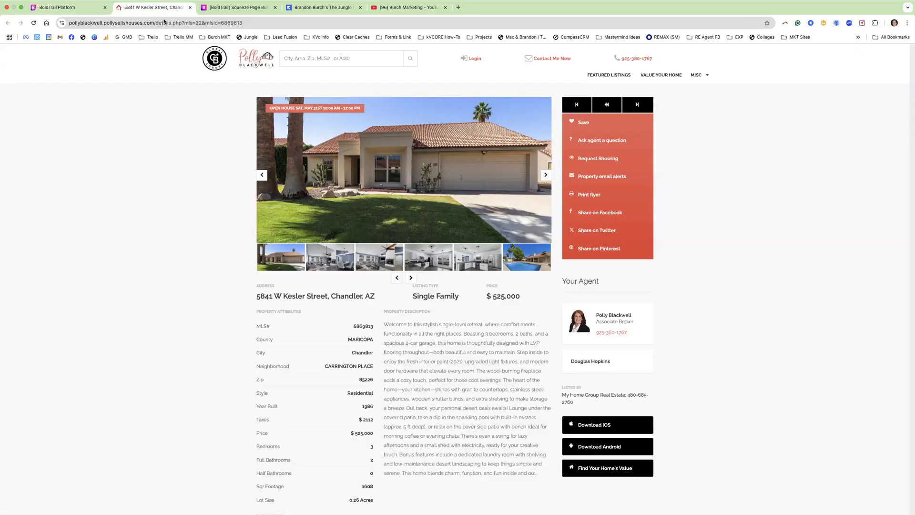
{"action": "double_click", "coordinate": [359, 328]}
{"action": "key", "text": "super+c"}
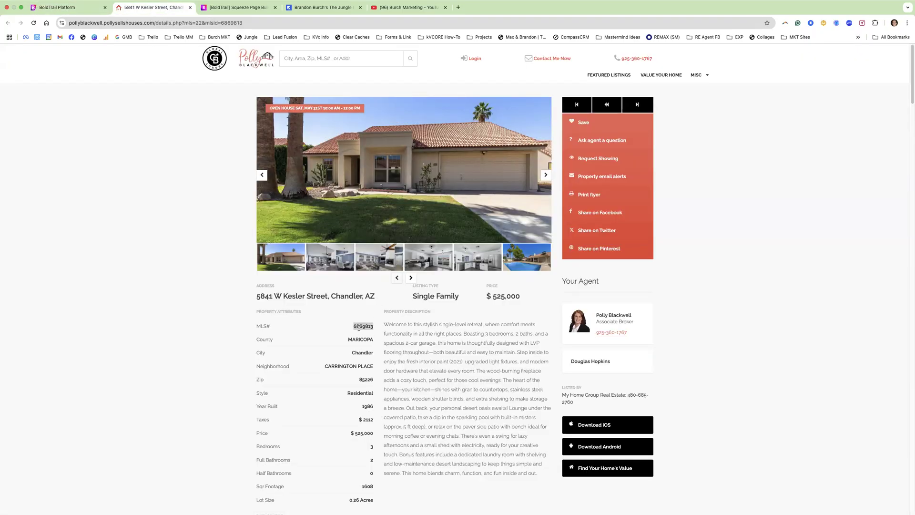
{"action": "left_click", "coordinate": [58, 7]}
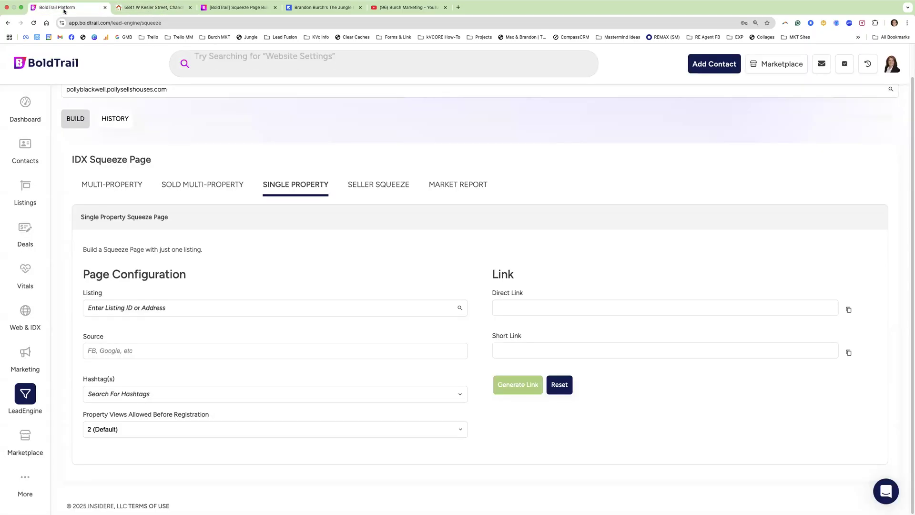
{"action": "left_click", "coordinate": [140, 307]}
{"action": "key", "text": "super+v"}
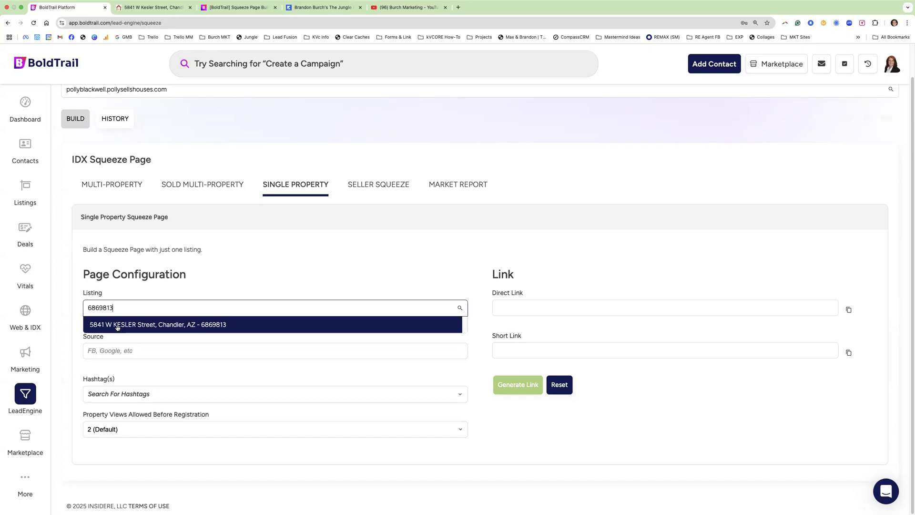
{"action": "left_click", "coordinate": [117, 327]}
{"action": "left_click", "coordinate": [113, 352]}
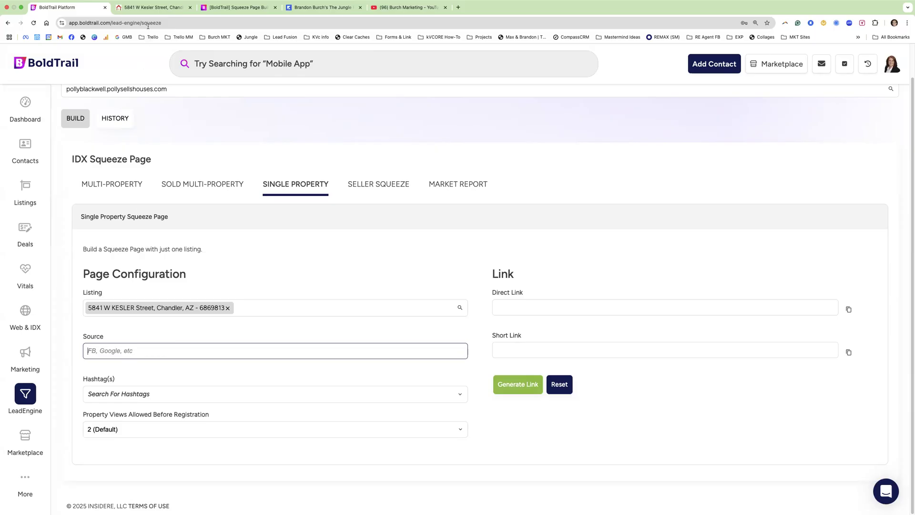
{"action": "left_click", "coordinate": [151, 8]}
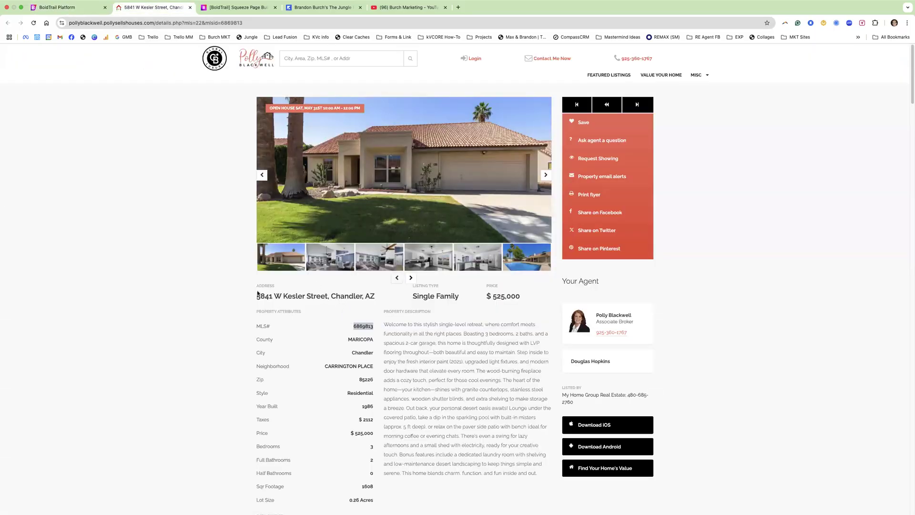
{"action": "left_click_drag", "start_coordinate": [260, 296], "coordinate": [327, 296]}
{"action": "left_click", "coordinate": [86, 9]}
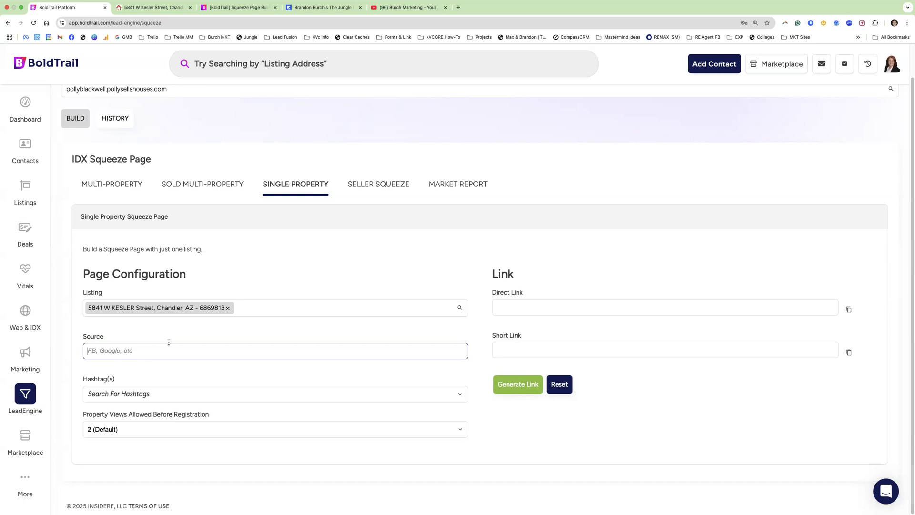
{"action": "type", "text": "Facebok"}
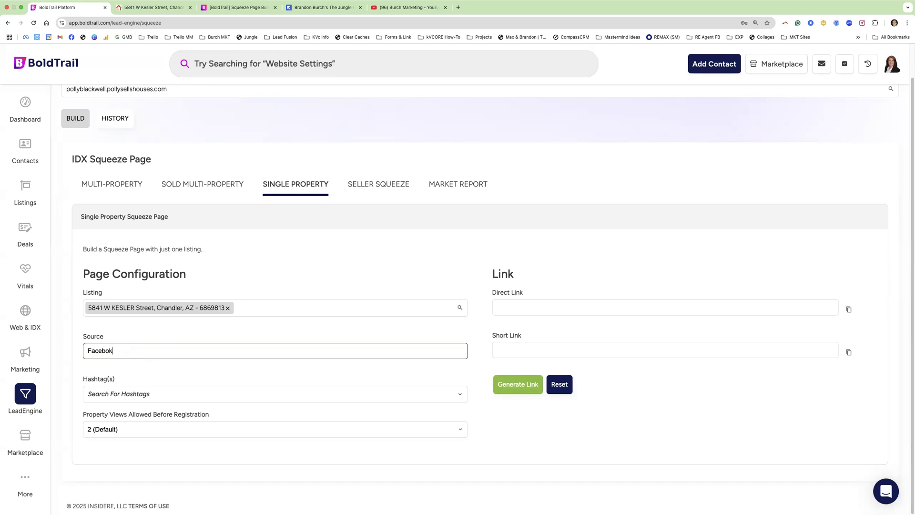
- Correct the Source to Facebook and move on to the Hashtag(s) dropdown
{"action": "key", "text": "BackSpace"}
{"action": "key", "text": "BackSpace"}
{"action": "key", "text": "BackSpace"}
{"action": "key", "text": "BackSpace"}
{"action": "key", "text": "BackSpace"}
{"action": "key", "text": "BackSpace"}
{"action": "key", "text": "BackSpace"}
{"action": "type", "text": "Instagram"}
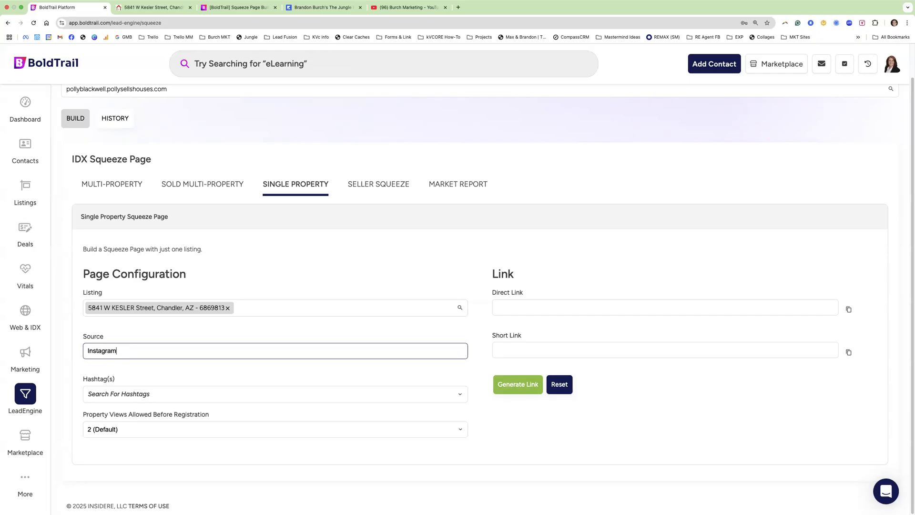
{"action": "key", "text": "BackSpace"}
{"action": "key", "text": "BackSpace"}
{"action": "key", "text": "BackSpace"}
{"action": "key", "text": "BackSpace"}
{"action": "key", "text": "BackSpace"}
{"action": "key", "text": "BackSpace"}
{"action": "key", "text": "BackSpace"}
{"action": "type", "text": "Facebook"}
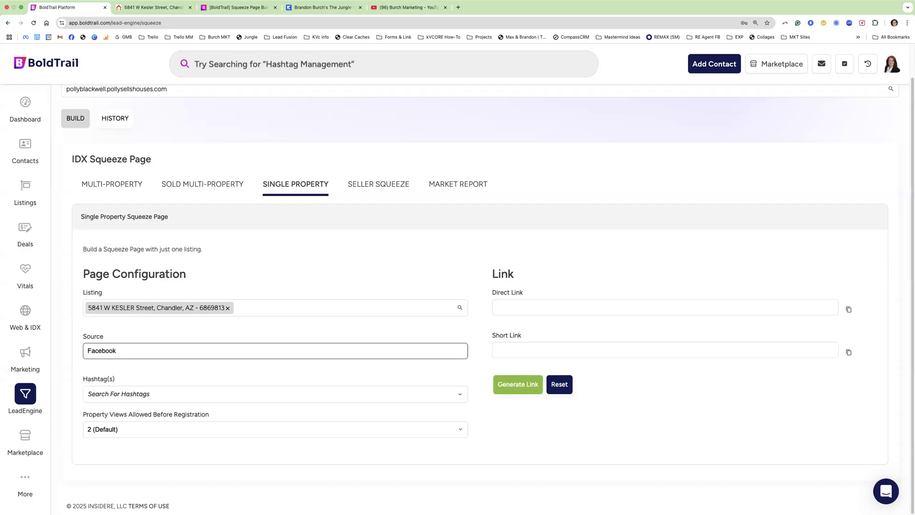
{"action": "key", "text": "Tab"}
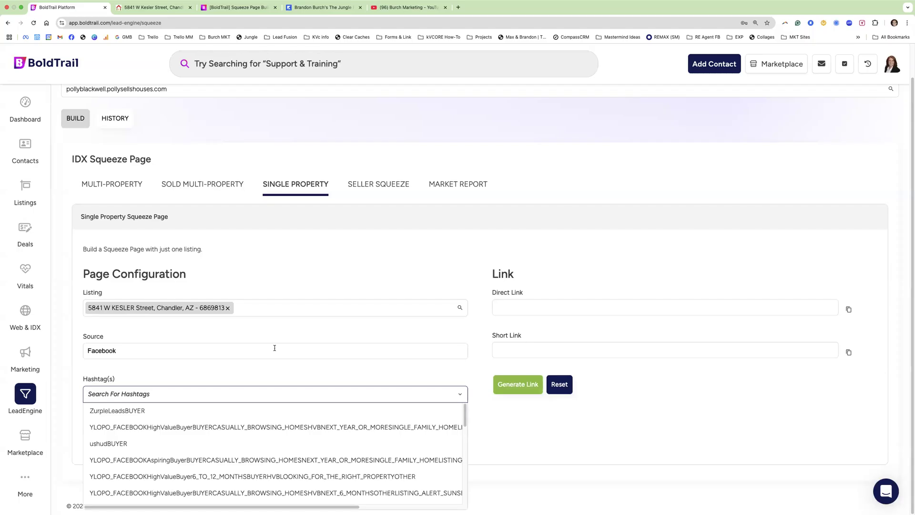
{"action": "left_click", "coordinate": [155, 8]}
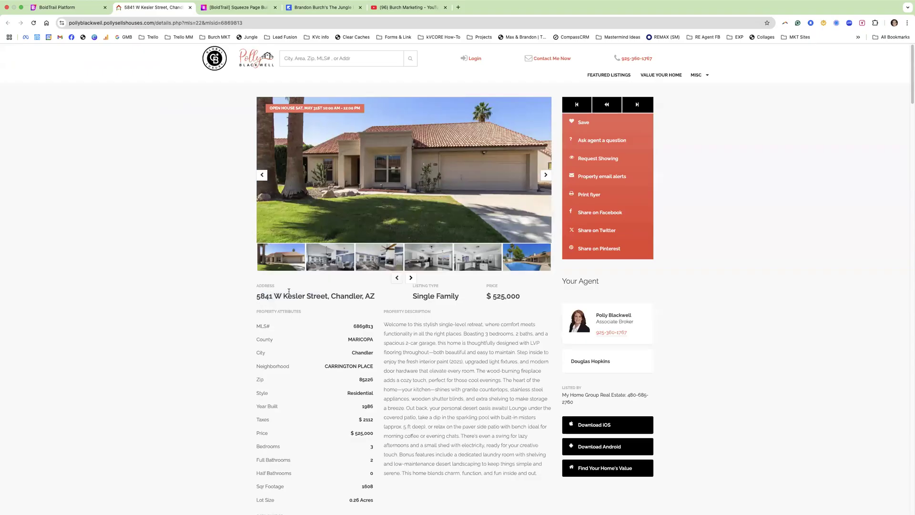
{"action": "left_click_drag", "start_coordinate": [330, 296], "coordinate": [255, 297]}
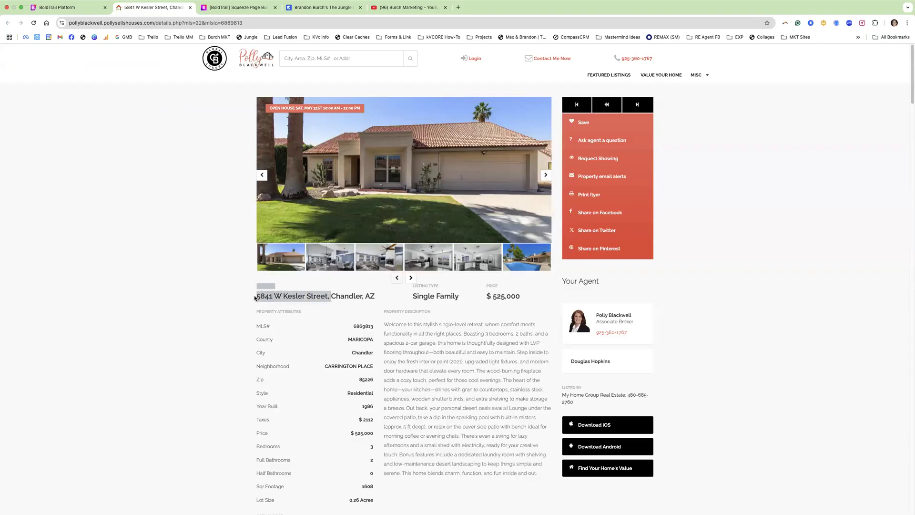
{"action": "left_click", "coordinate": [76, 13]}
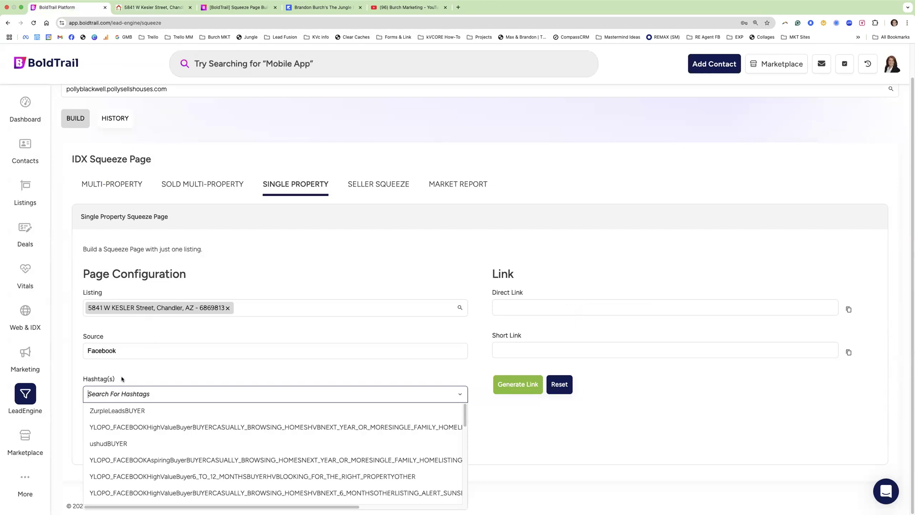
{"action": "left_click_drag", "start_coordinate": [116, 351], "coordinate": [83, 349]}
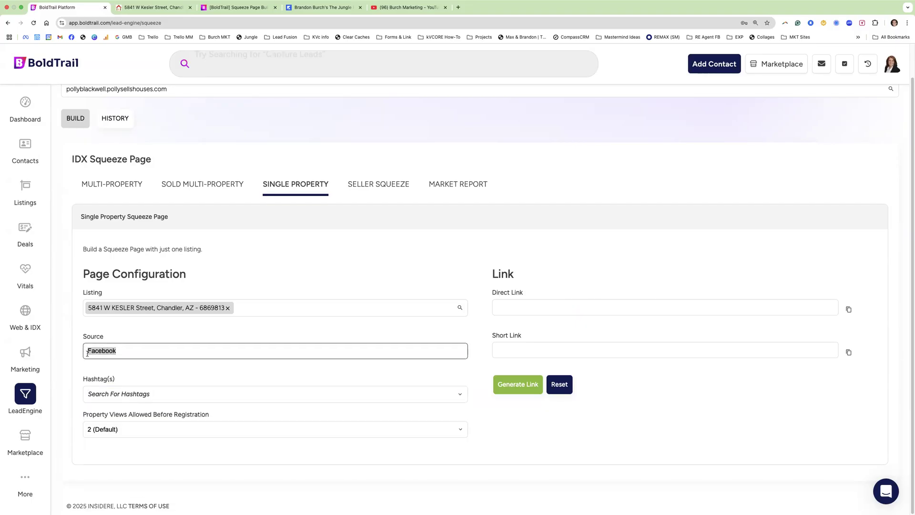
{"action": "left_click", "coordinate": [100, 389]}
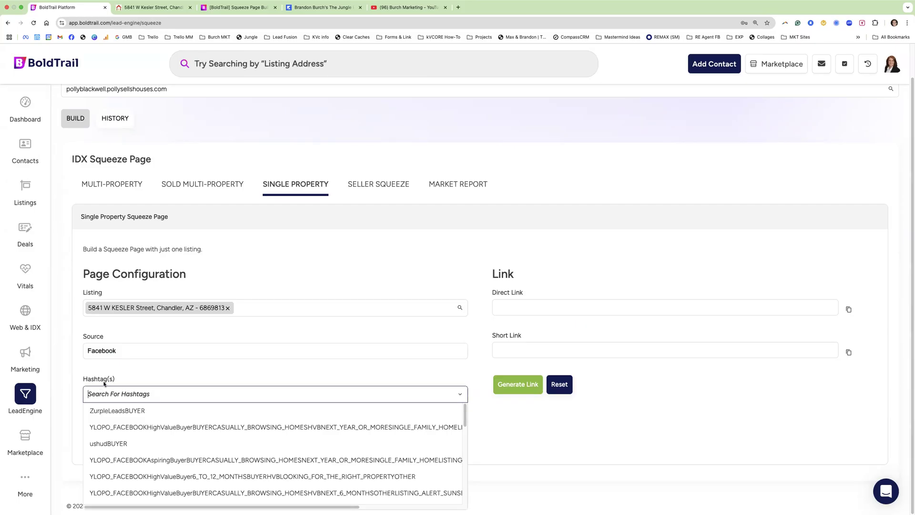
- Recopy the listing's street address and paste it into the Hashtag(s) field
{"action": "left_click", "coordinate": [153, 7]}
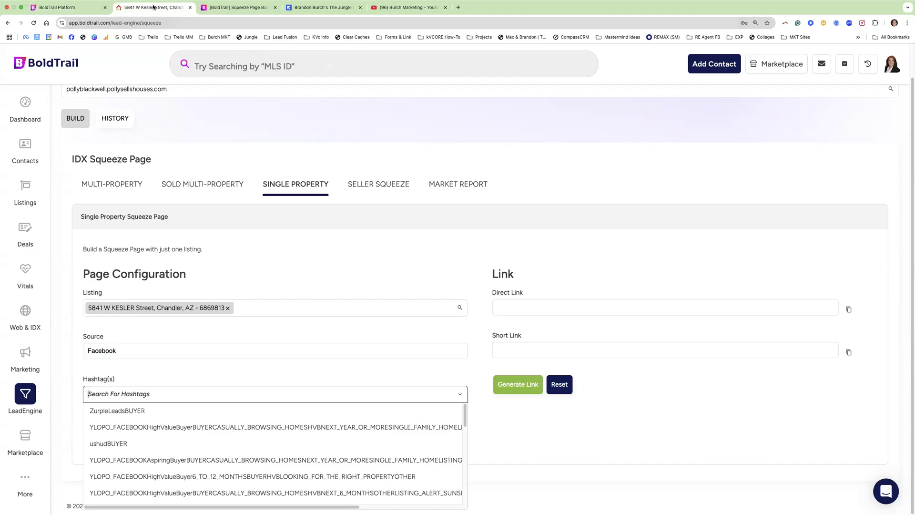
{"action": "mouse_move", "coordinate": [255, 296]}
{"action": "left_mouse_down"}
{"action": "mouse_move", "coordinate": [327, 296]}
{"action": "mouse_move", "coordinate": [262, 296]}
{"action": "mouse_move", "coordinate": [258, 288]}
{"action": "mouse_move", "coordinate": [255, 296]}
{"action": "left_mouse_up"}
{"action": "key", "text": "ctrl+c"}
{"action": "left_click", "coordinate": [328, 296]}
{"action": "left_click", "coordinate": [79, 13]}
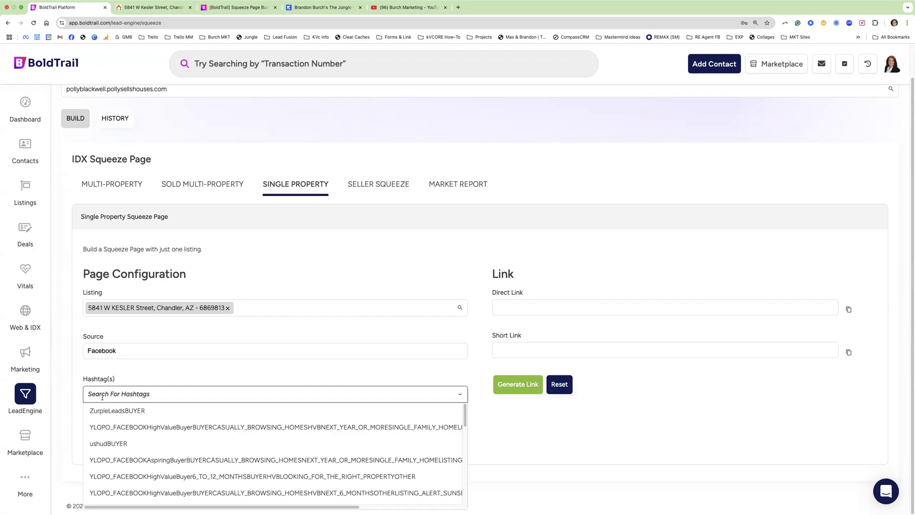
{"action": "key", "text": "ctrl+v"}
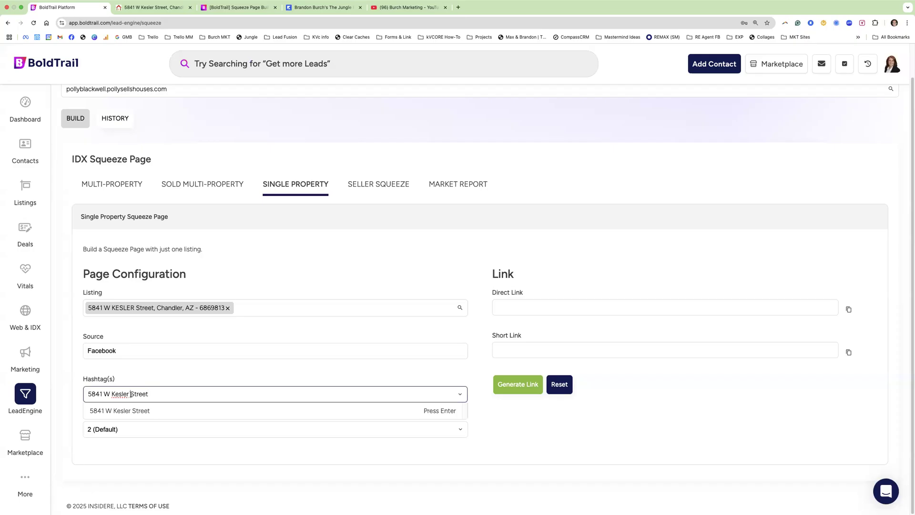
- Shorten 'Street' to 'St' in the pasted hashtag text
{"action": "left_click", "coordinate": [130, 394]}
{"action": "key", "text": "BackSpace"}
{"action": "left_click_drag", "start_coordinate": [146, 394], "coordinate": [131, 393]}
{"action": "type", "text": "t"}
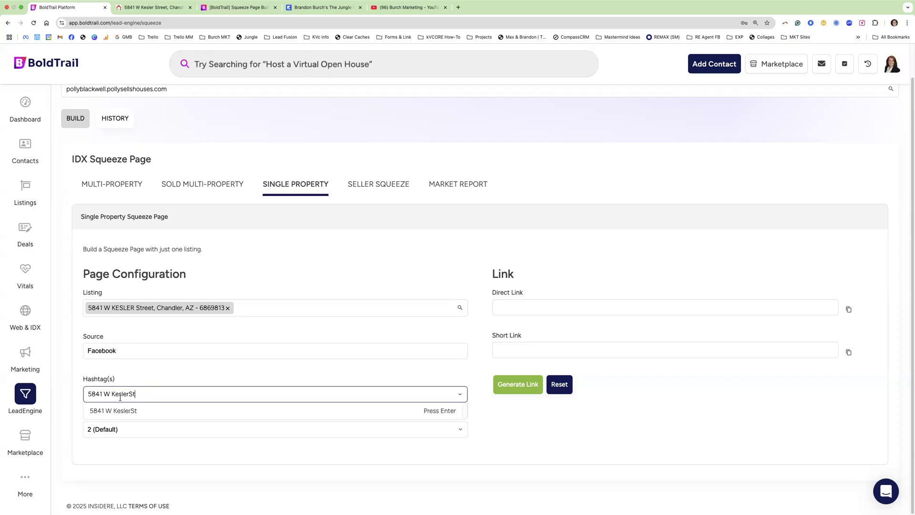
{"action": "left_click", "coordinate": [111, 394]}
{"action": "key", "text": "BackSpace"}
{"action": "left_click", "coordinate": [104, 393]}
{"action": "key", "text": "BackSpace"}
{"action": "type", "text": "_"}
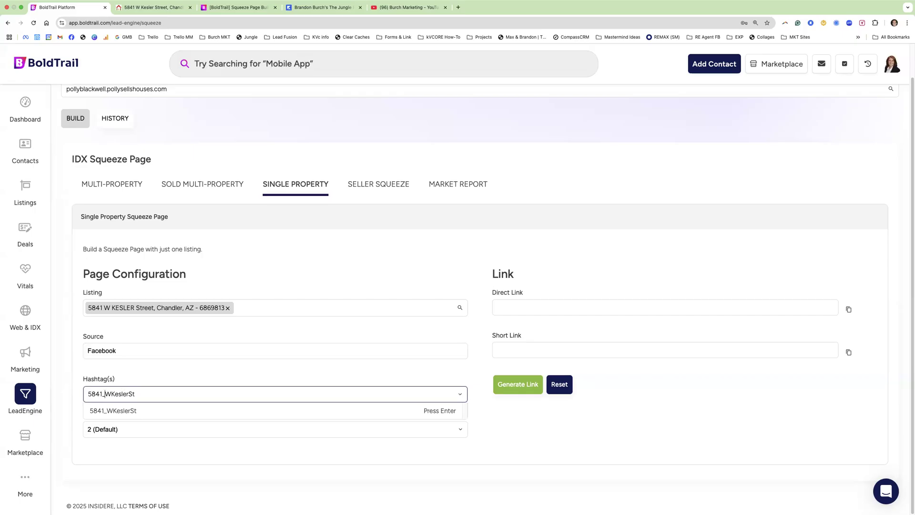
{"action": "left_click", "coordinate": [115, 393]}
{"action": "type", "text": "_"}
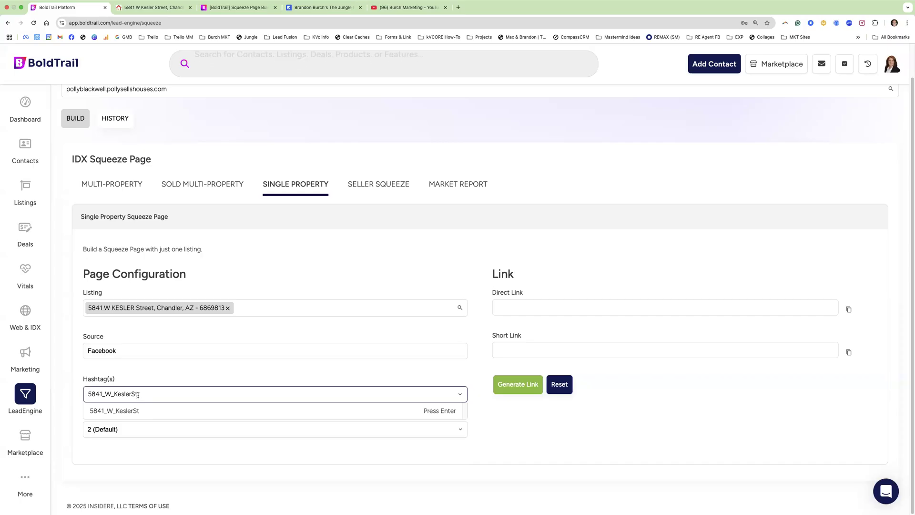
{"action": "left_click", "coordinate": [111, 413]}
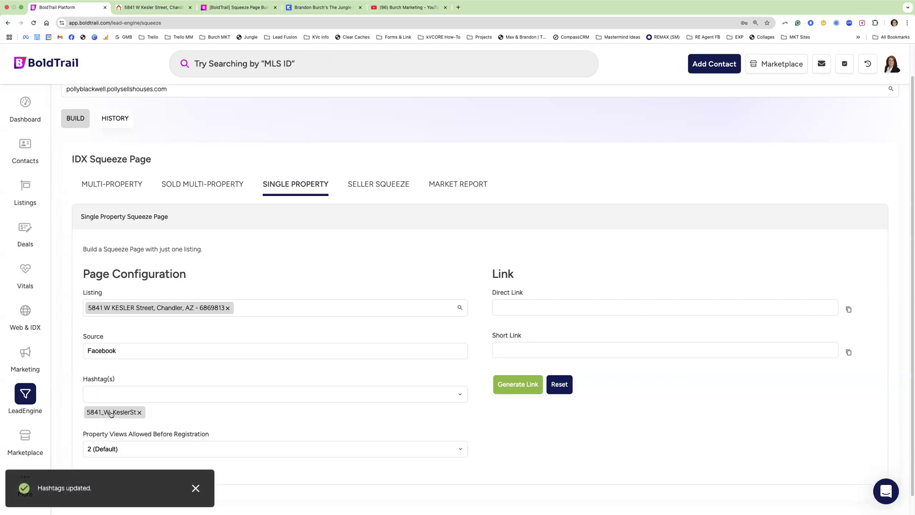
{"action": "scroll", "coordinate": [138, 422], "scroll_direction": "down", "scroll_amount": 1}
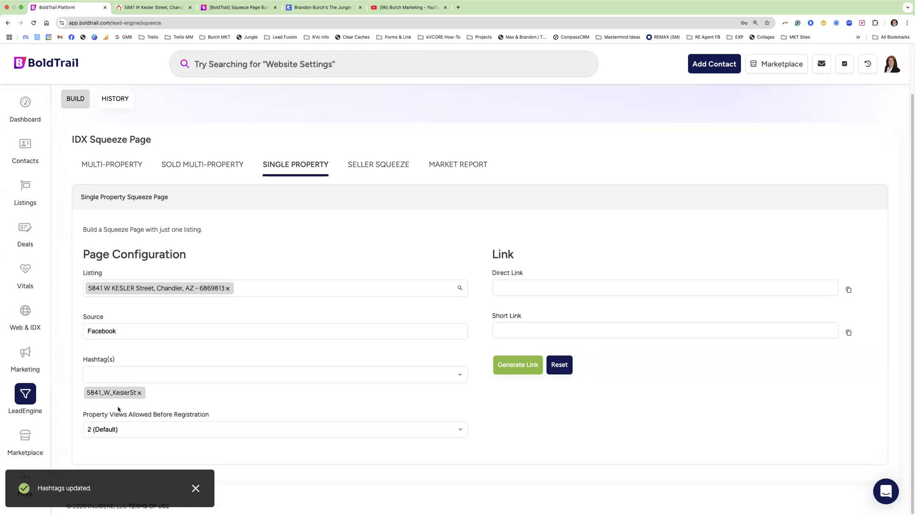
- Review the Property Views Allowed Before Registration options, leaving 2 (Default)
{"action": "left_click", "coordinate": [172, 431]}
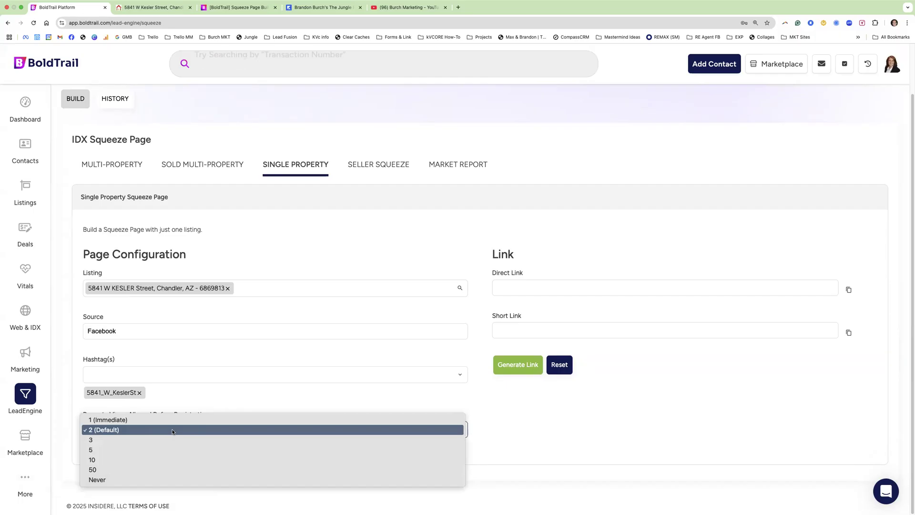
{"action": "left_click", "coordinate": [198, 397]}
{"action": "left_click", "coordinate": [147, 429]}
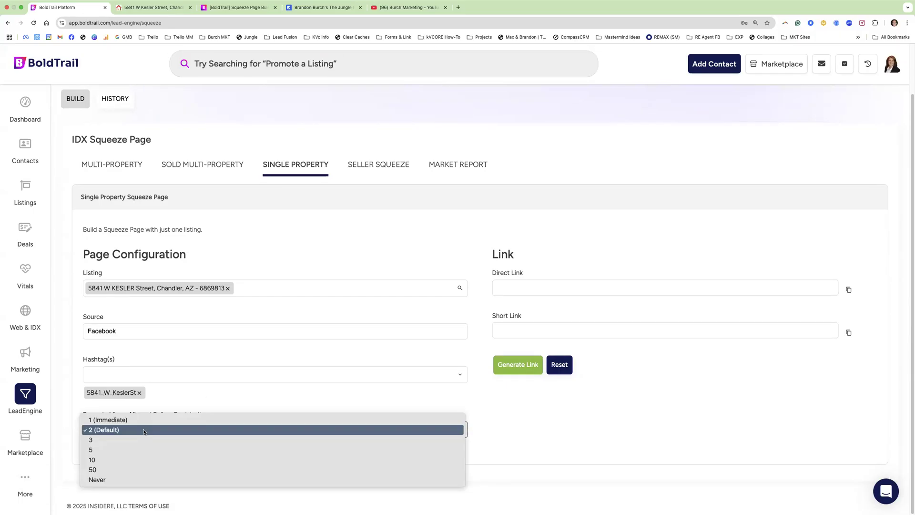
{"action": "left_click", "coordinate": [113, 418]}
{"action": "left_click_drag", "start_coordinate": [114, 418], "coordinate": [128, 418]}
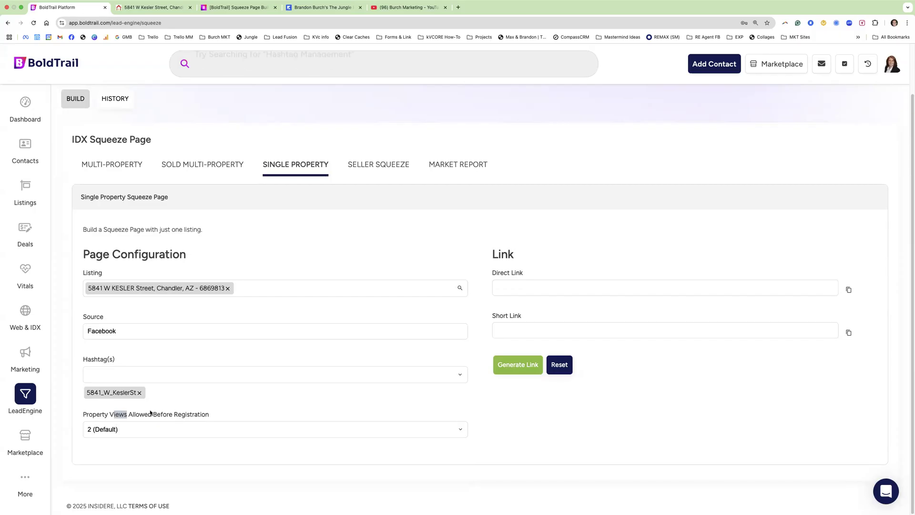
{"action": "left_click", "coordinate": [137, 432]}
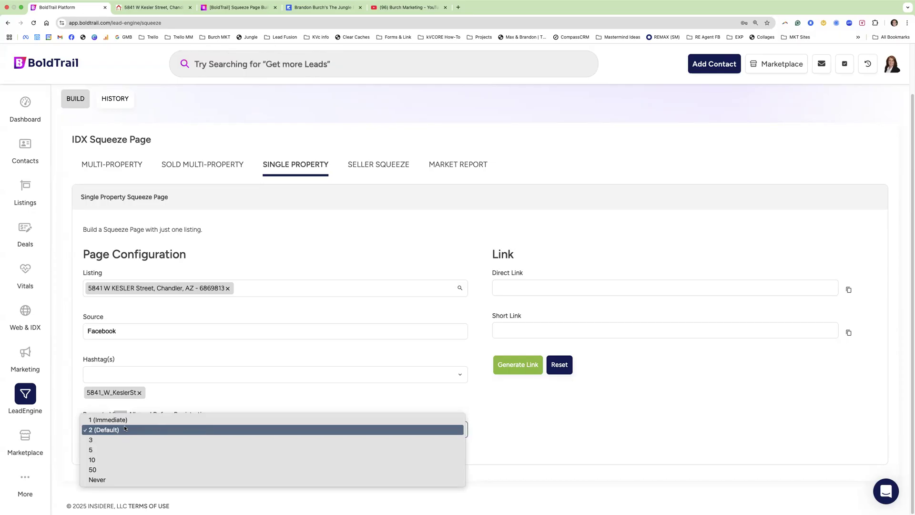
{"action": "left_click", "coordinate": [119, 9]}
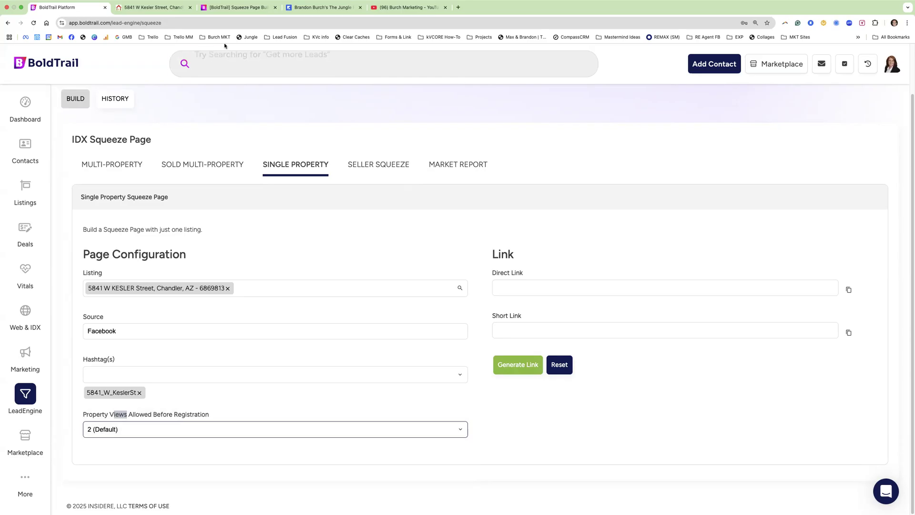
- Check the Kesler Street listing photos and revisit the views options without changes
{"action": "left_click", "coordinate": [182, 8]}
{"action": "left_click", "coordinate": [546, 175]}
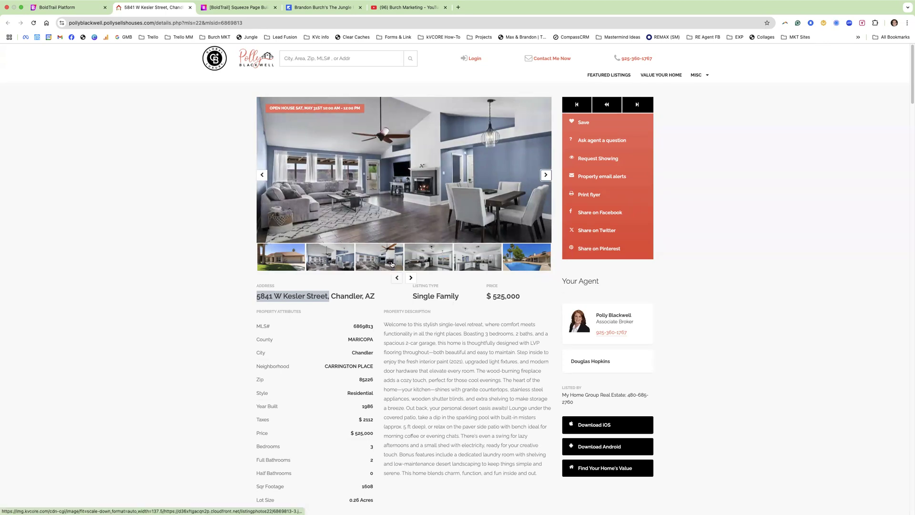
{"action": "left_click", "coordinate": [57, 7]}
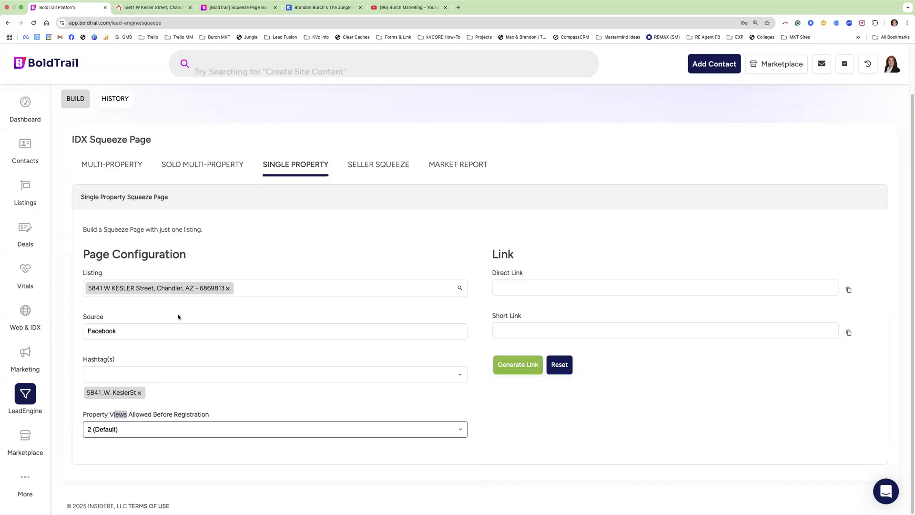
{"action": "left_click", "coordinate": [115, 431]}
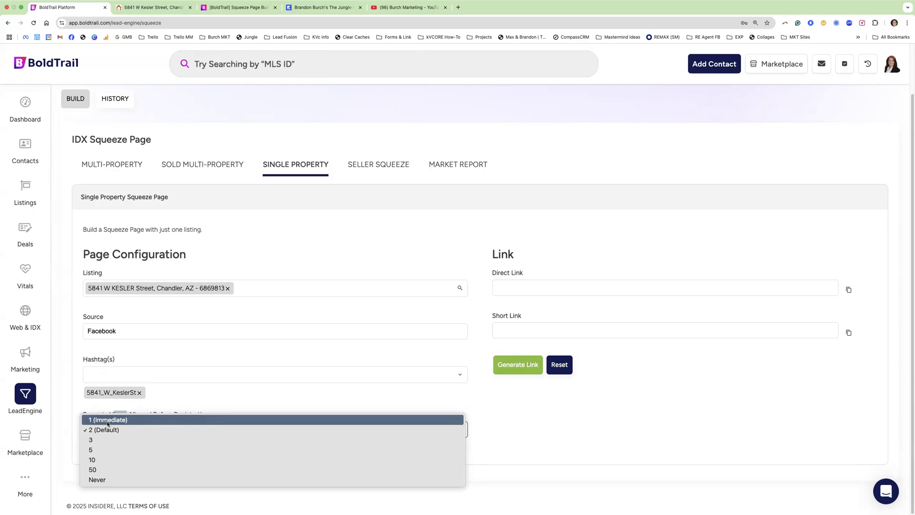
{"action": "left_click", "coordinate": [164, 15]}
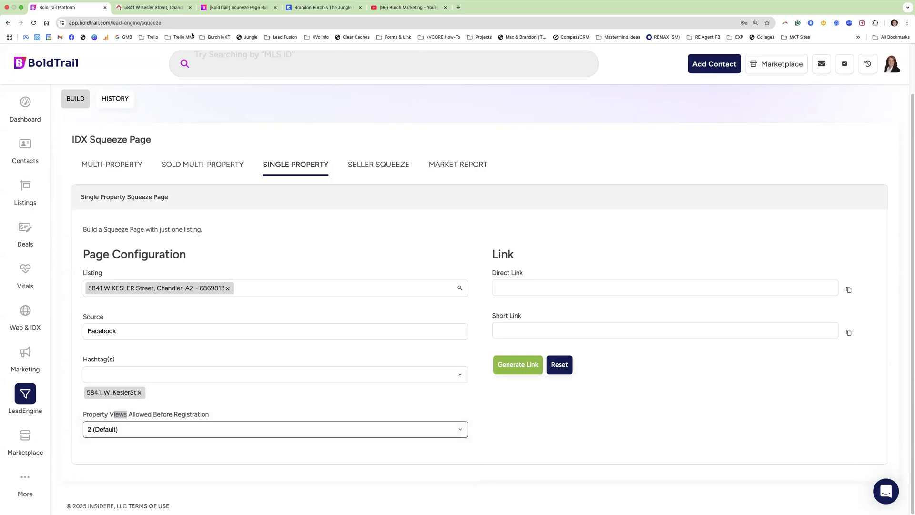
- After rechecking the listing, set property views before registration to 1 (Immediate)
{"action": "left_click", "coordinate": [167, 10]}
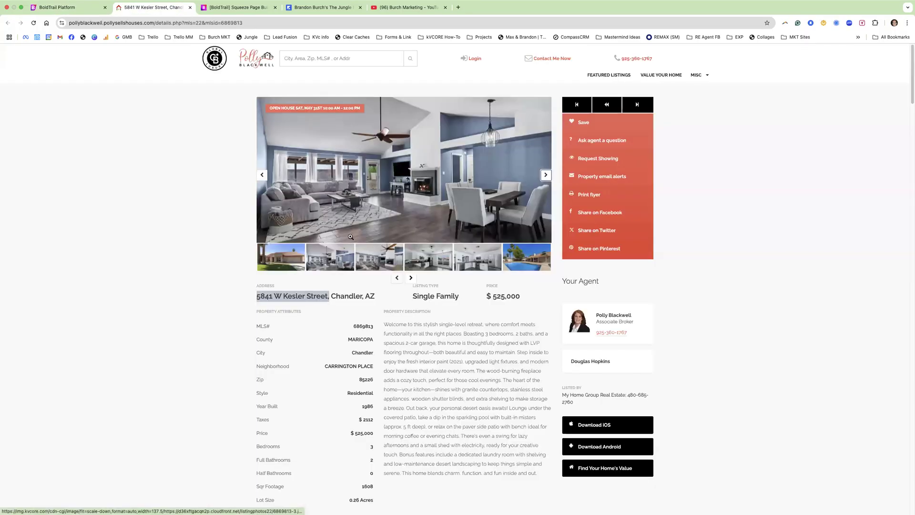
{"action": "left_click", "coordinate": [62, 8]}
{"action": "left_click", "coordinate": [127, 433]}
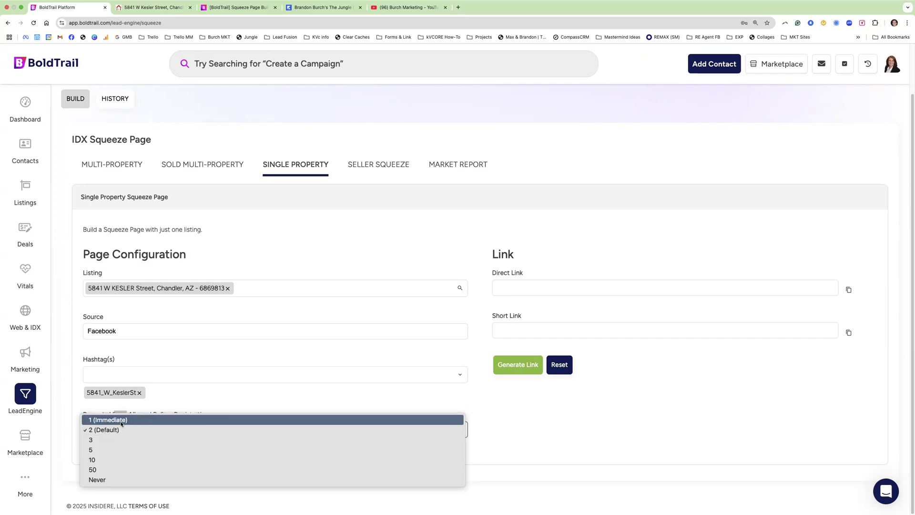
{"action": "left_click", "coordinate": [115, 420]}
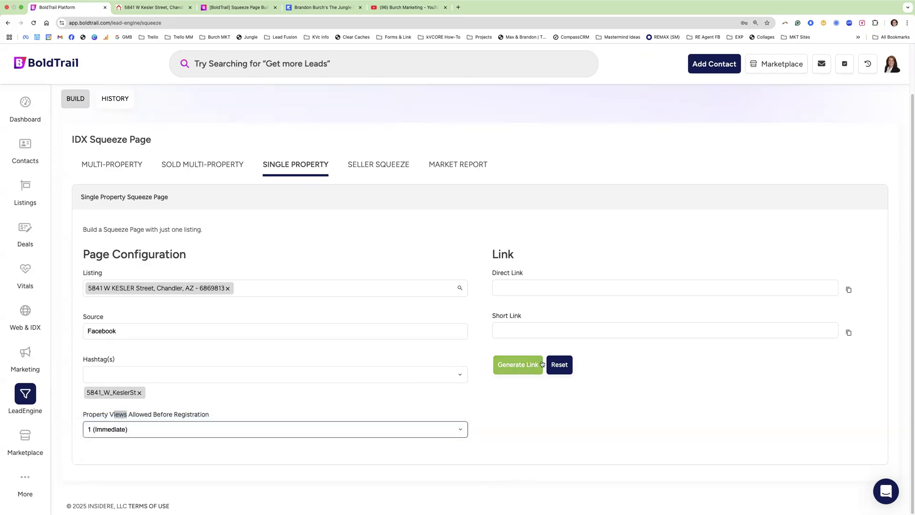
- Generate the squeeze page's direct and short links and exit full screen
{"action": "left_click", "coordinate": [519, 369]}
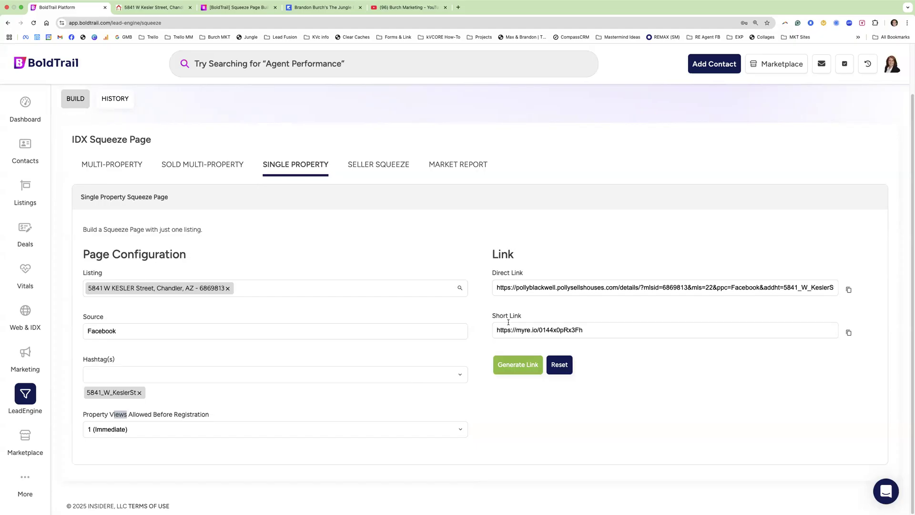
{"action": "left_click", "coordinate": [554, 325]}
{"action": "key", "text": "super+c"}
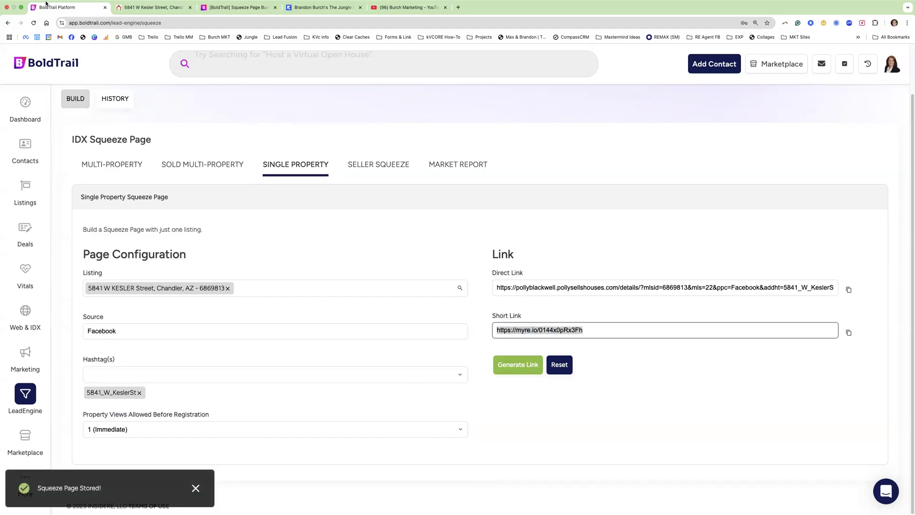
{"action": "left_click", "coordinate": [21, 8]}
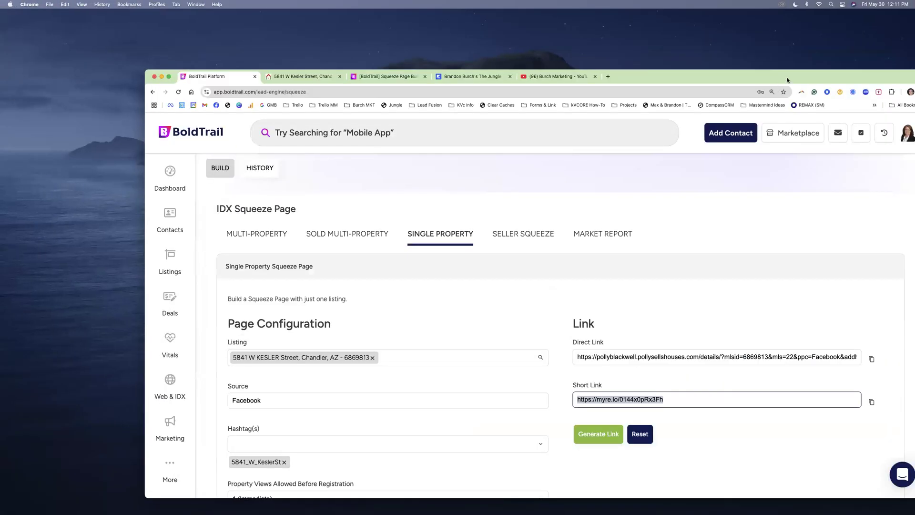
- Load the copied short link in a new incognito window
{"action": "left_click", "coordinate": [817, 76]}
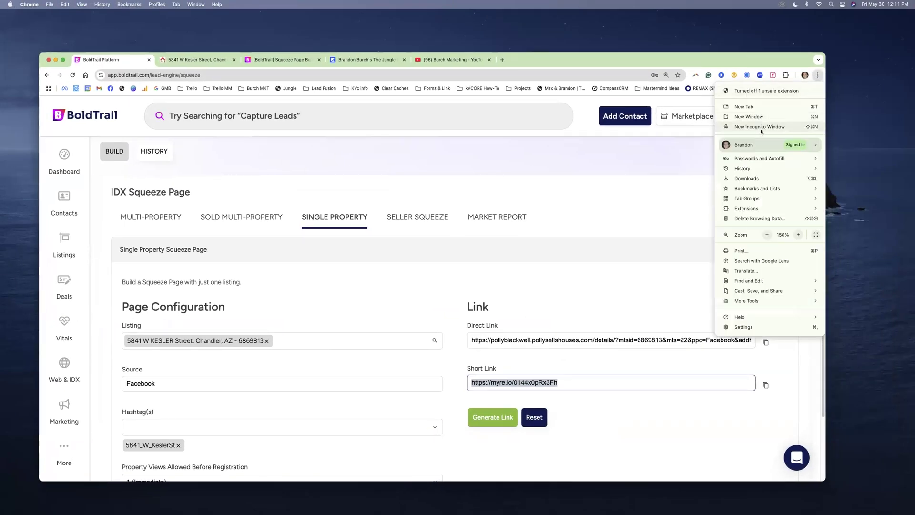
{"action": "left_click", "coordinate": [762, 128]}
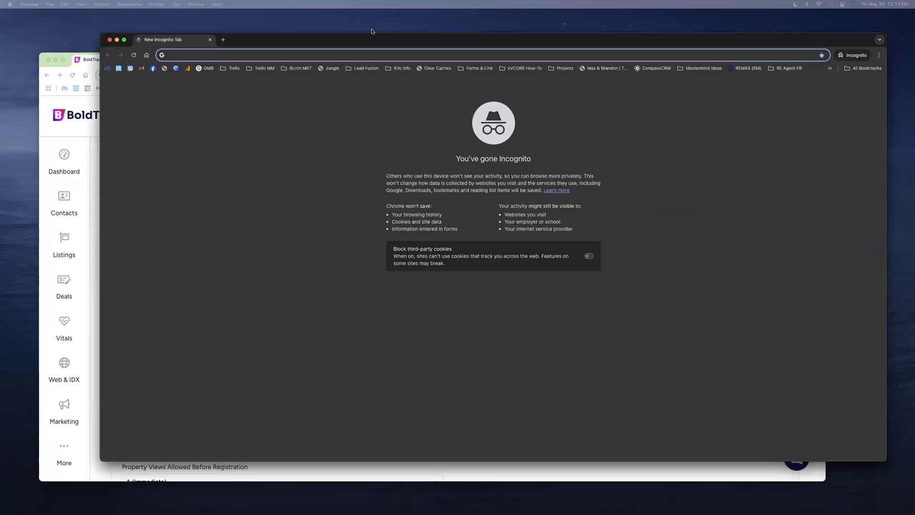
{"action": "left_click_drag", "start_coordinate": [372, 31], "coordinate": [321, 23]}
{"action": "key", "text": "super+v"}
{"action": "key", "text": "Return"}
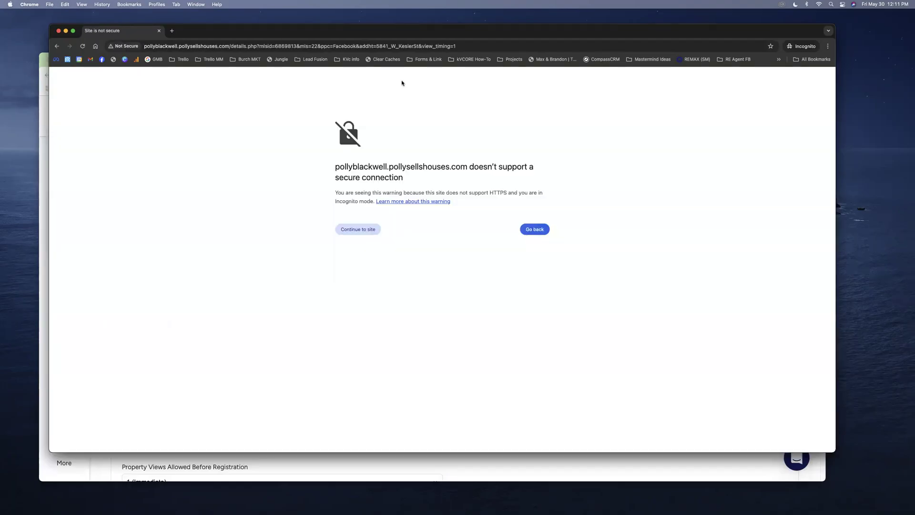
- Continue past the not-secure warning and fill the registration popup with a test email, name and phone
{"action": "left_click", "coordinate": [366, 229]}
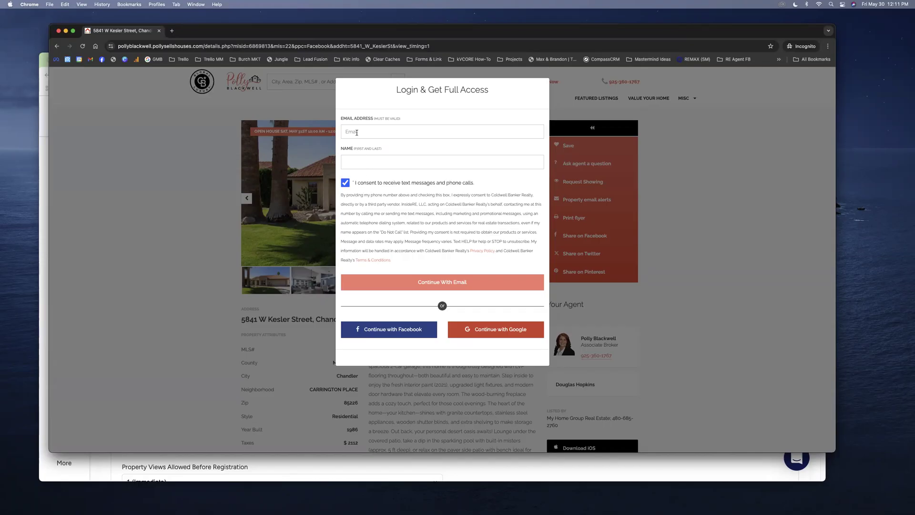
{"action": "left_click", "coordinate": [356, 133]}
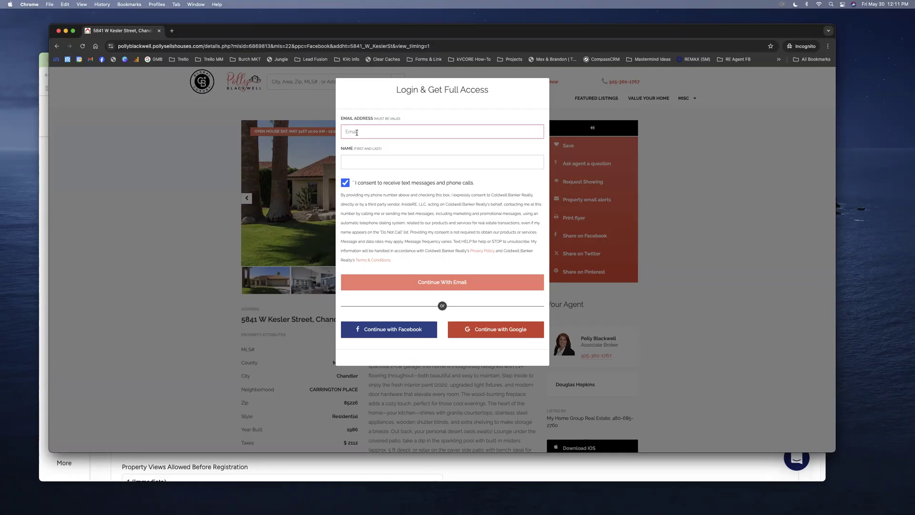
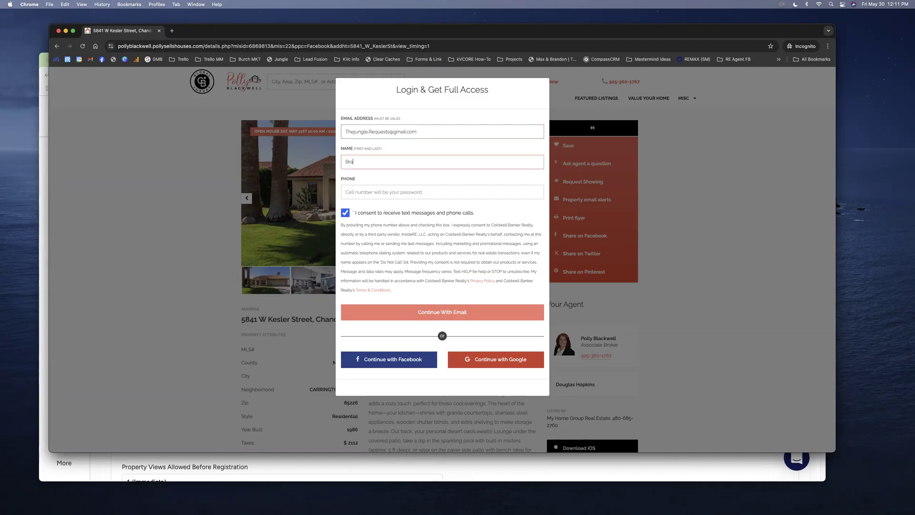
{"action": "left_click", "coordinate": [366, 190]}
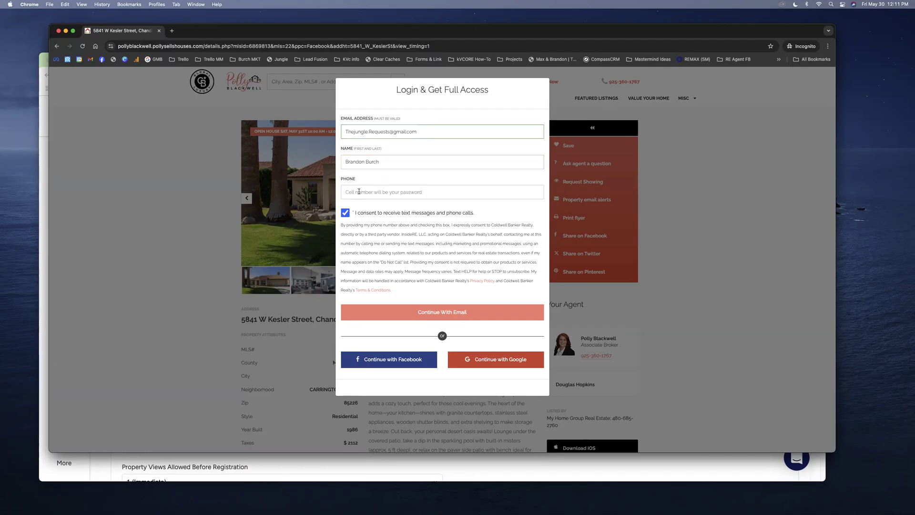
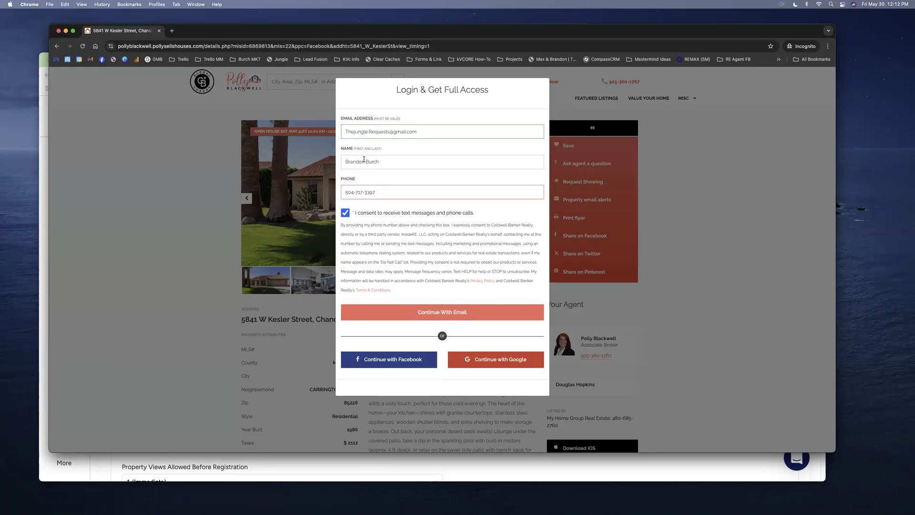
- Review the entered registration details, then return to BoldTrail
{"action": "left_click_drag", "start_coordinate": [357, 181], "coordinate": [338, 148]}
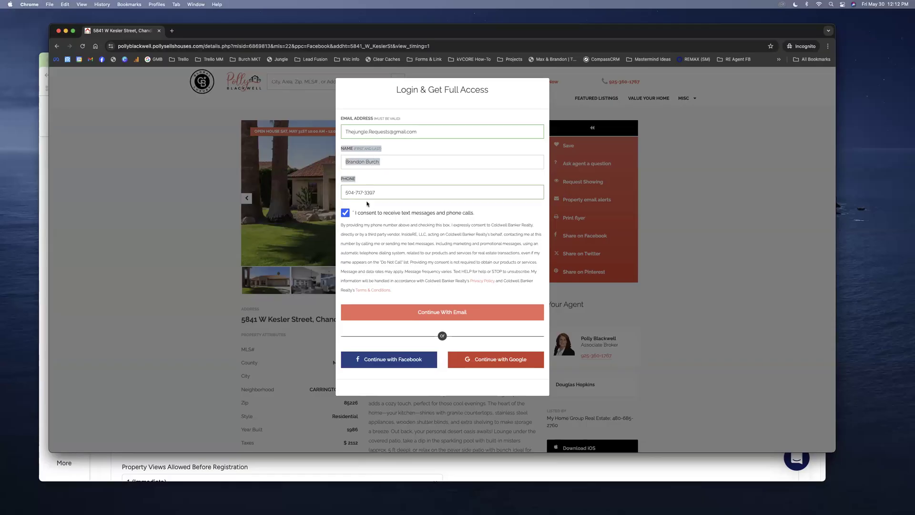
{"action": "left_click_drag", "start_coordinate": [420, 133], "coordinate": [335, 131]}
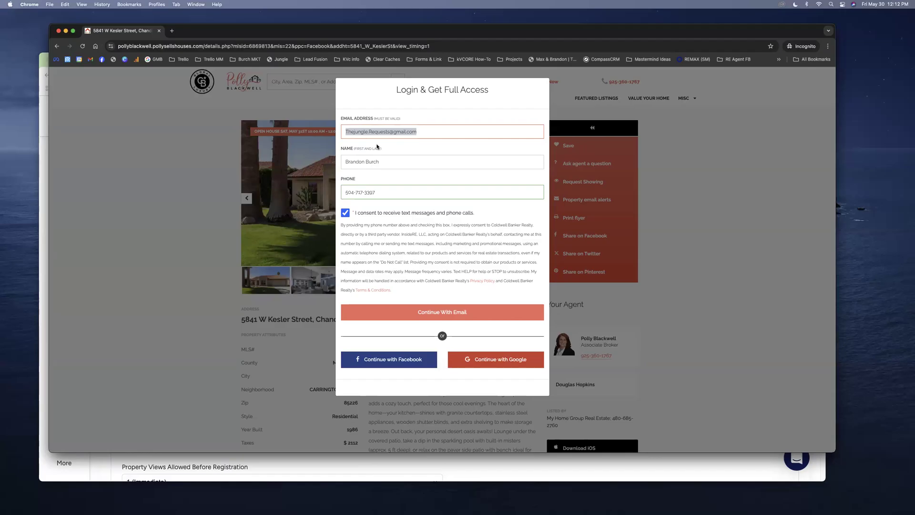
{"action": "left_click_drag", "start_coordinate": [384, 162], "coordinate": [345, 160]}
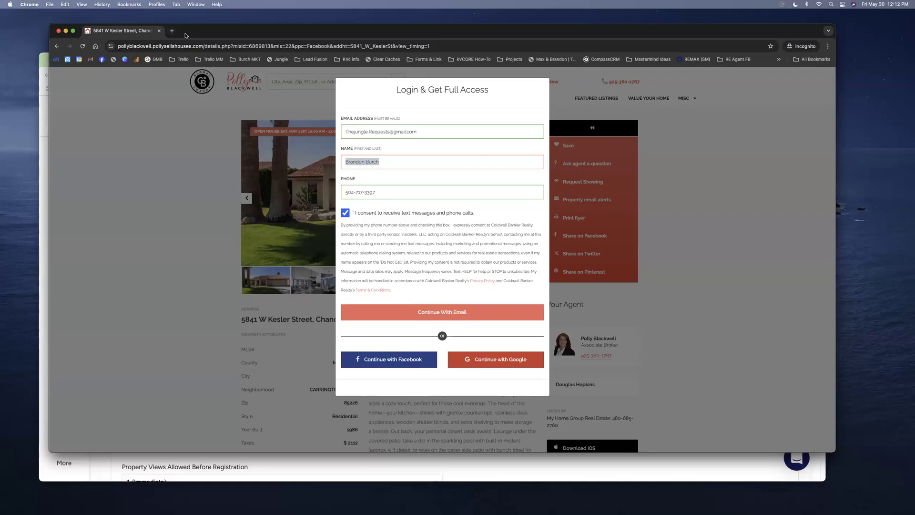
{"action": "left_click", "coordinate": [41, 156]}
- Set property views back to 2 (Default) and generate and select a new short link
{"action": "scroll", "coordinate": [217, 374], "scroll_direction": "down", "scroll_amount": 4}
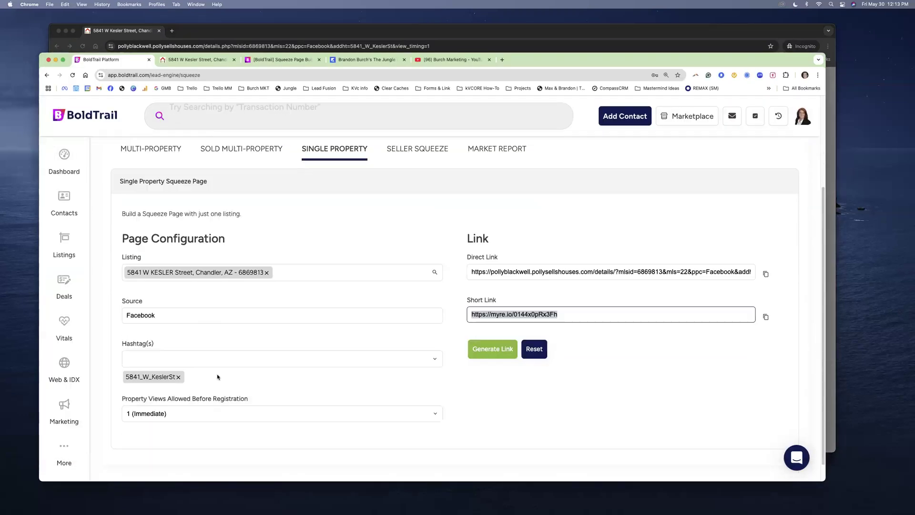
{"action": "left_click", "coordinate": [165, 396]}
{"action": "left_click", "coordinate": [196, 408]}
{"action": "left_click", "coordinate": [492, 334]}
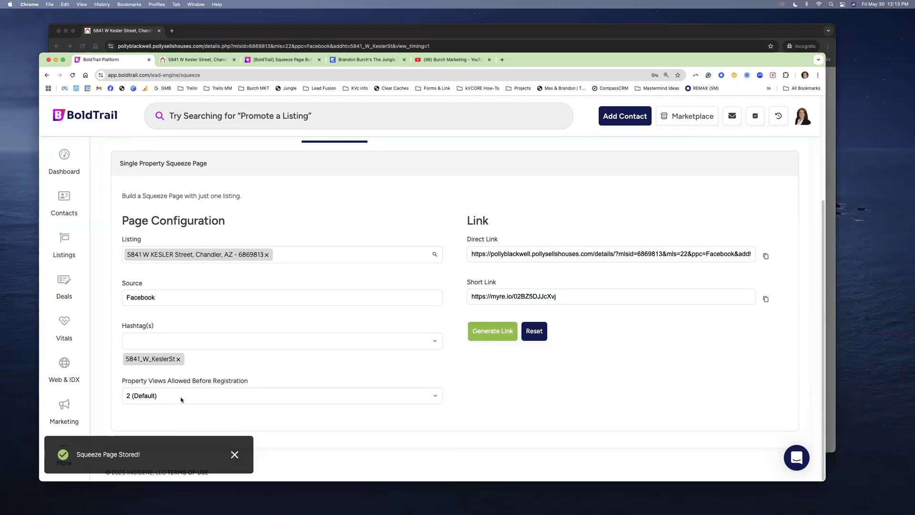
{"action": "triple_click", "coordinate": [535, 297]}
{"action": "key", "text": "super+c"}
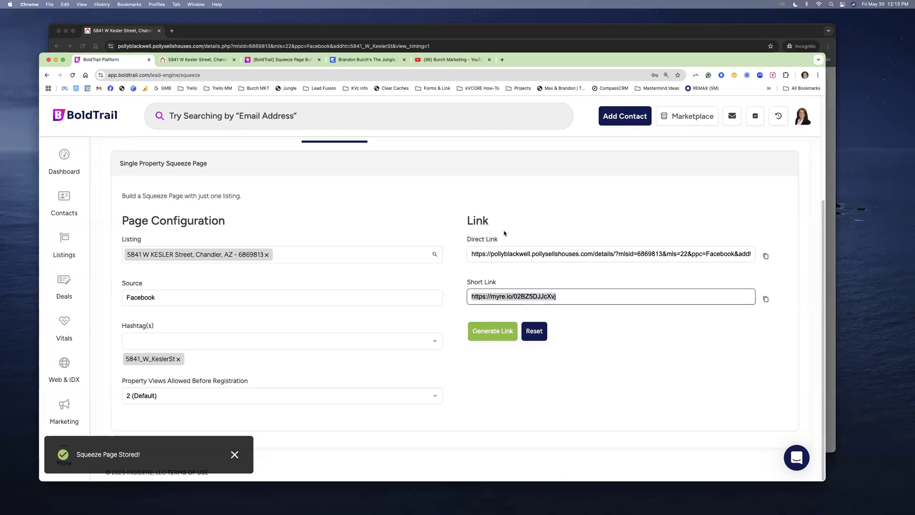
- Close the earlier incognito test window
{"action": "left_click", "coordinate": [309, 43]}
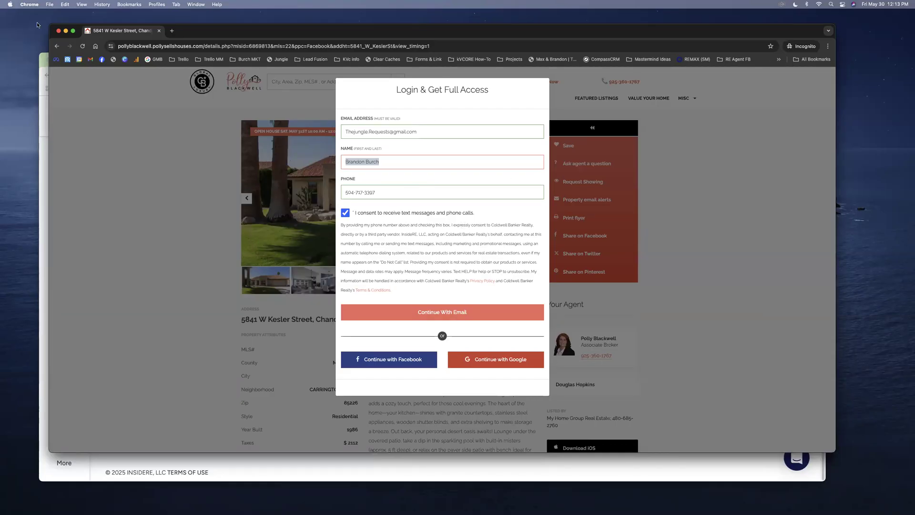
{"action": "left_click", "coordinate": [59, 31]}
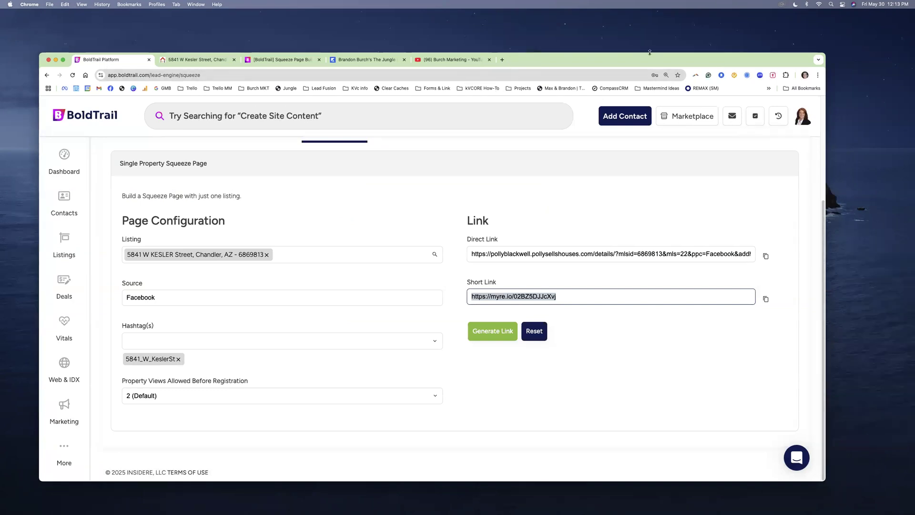
{"action": "left_click", "coordinate": [818, 75]}
- Load the new short link in a fresh incognito window
{"action": "left_click", "coordinate": [759, 128]}
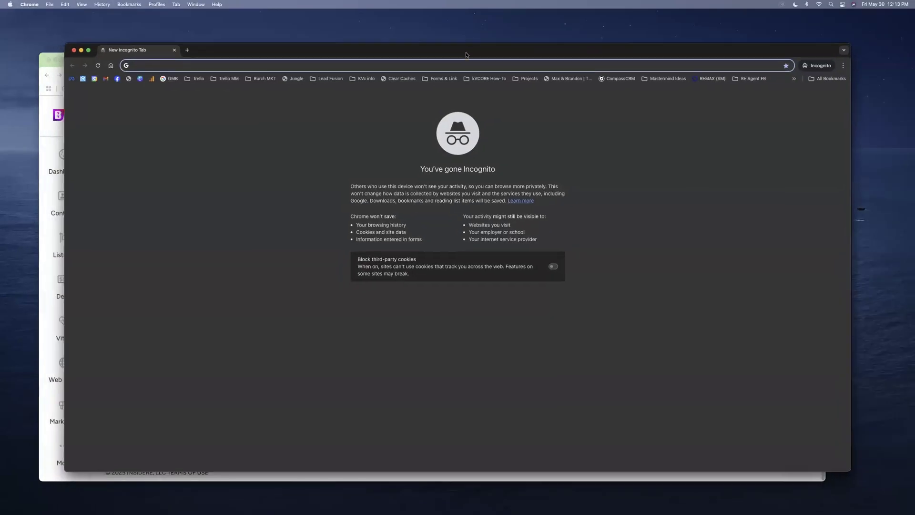
{"action": "key", "text": "super+v"}
{"action": "key", "text": "Return"}
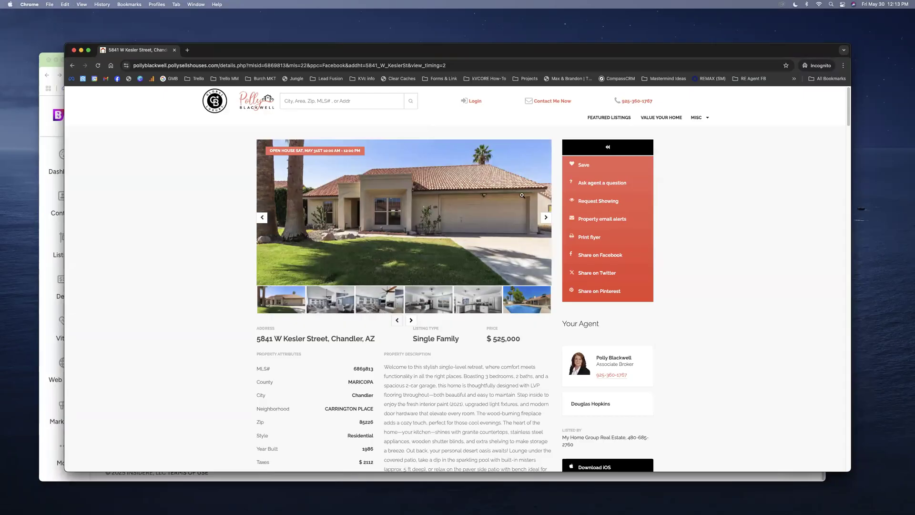
- Open the first similar property's details to trigger the login prompt, then return to BoldTrail
{"action": "scroll", "coordinate": [506, 315], "scroll_direction": "down", "scroll_amount": 10}
{"action": "scroll", "coordinate": [504, 315], "scroll_direction": "down", "scroll_amount": 20}
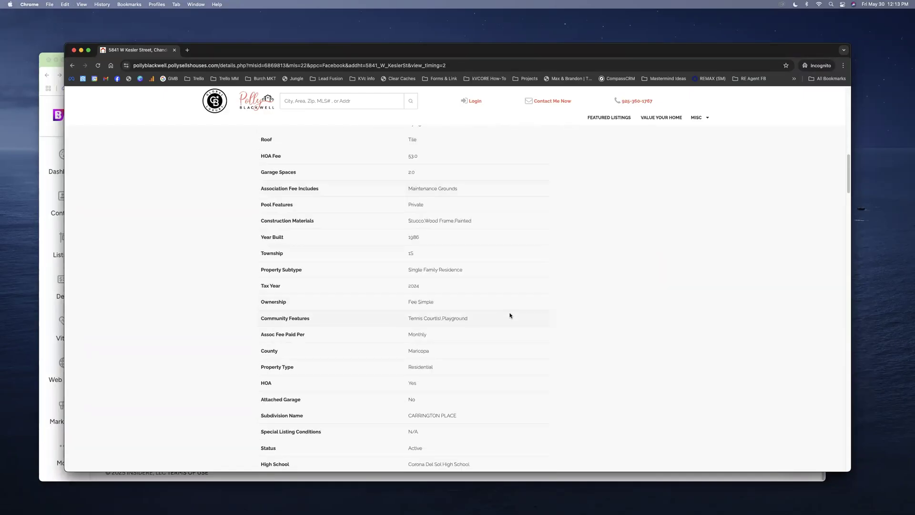
{"action": "scroll", "coordinate": [549, 385], "scroll_direction": "down", "scroll_amount": 10}
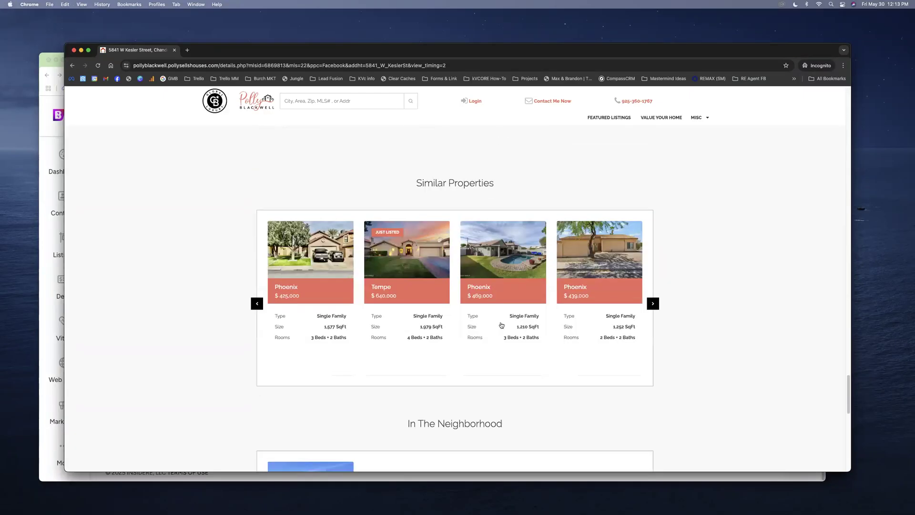
{"action": "left_click_drag", "start_coordinate": [415, 184], "coordinate": [501, 190]}
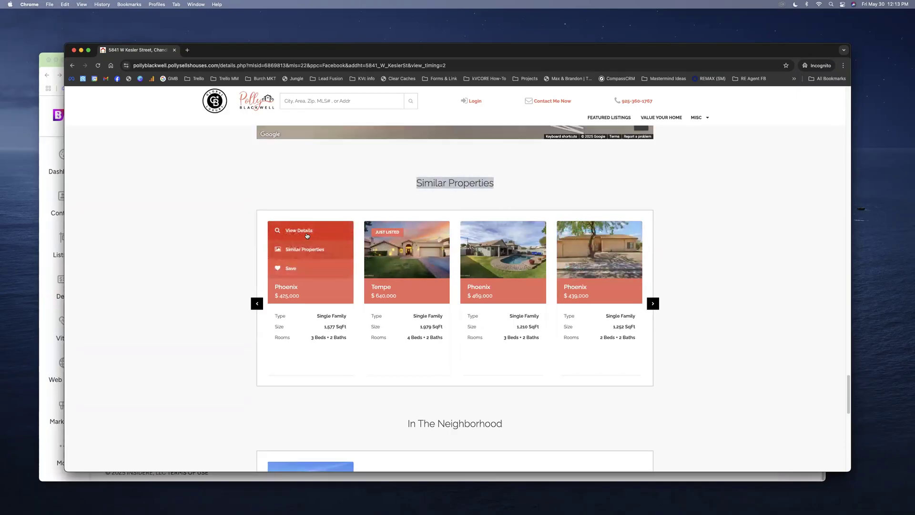
{"action": "left_click", "coordinate": [307, 237]}
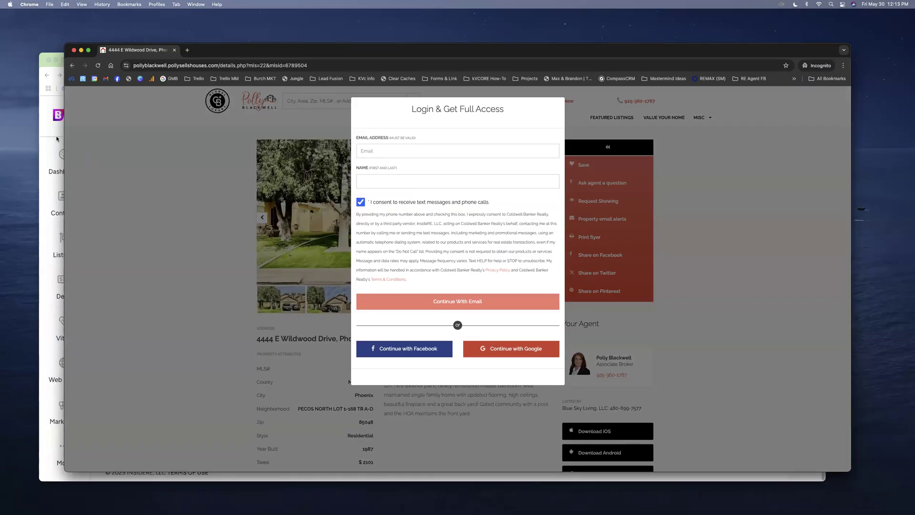
{"action": "left_click", "coordinate": [66, 143]}
{"action": "left_click", "coordinate": [161, 397]}
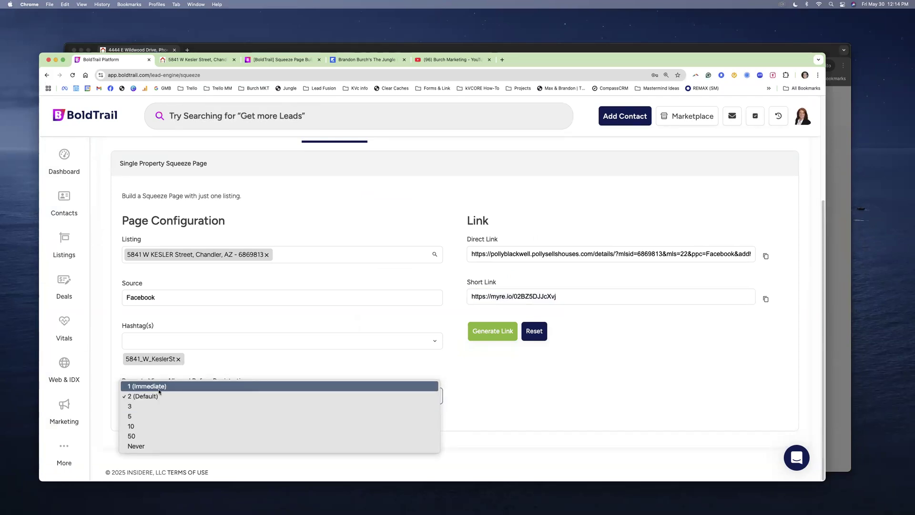
- Try the Property Views options, switching to 1 (Immediate) and back to 2 (Default)
{"action": "left_click", "coordinate": [158, 396]}
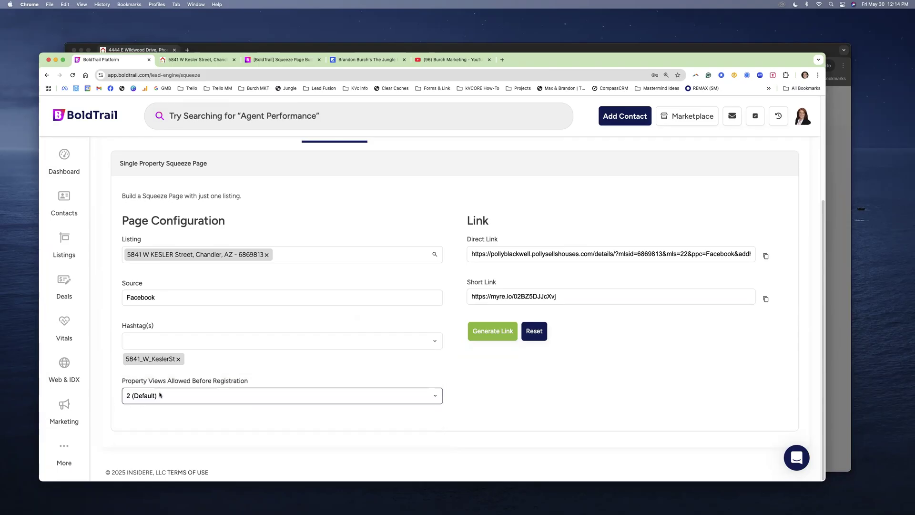
{"action": "left_click", "coordinate": [157, 396]}
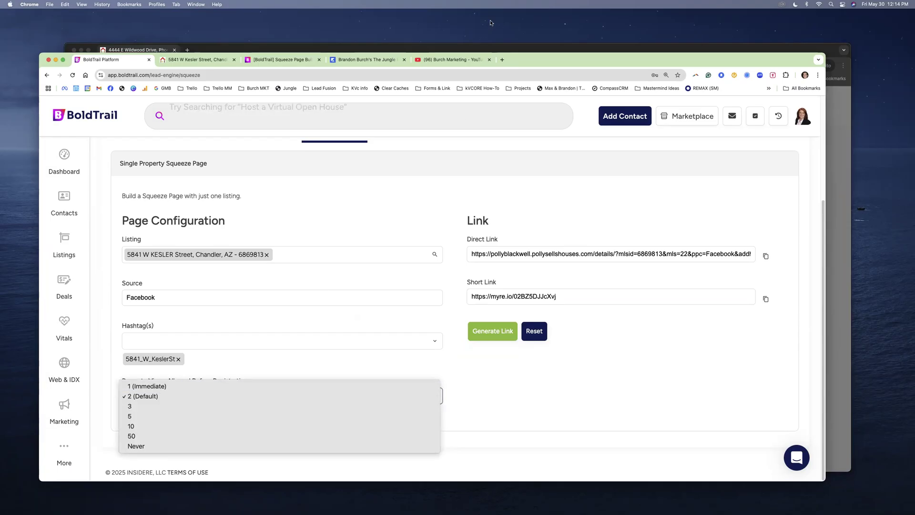
{"action": "left_click", "coordinate": [153, 400]}
{"action": "left_click", "coordinate": [159, 399]}
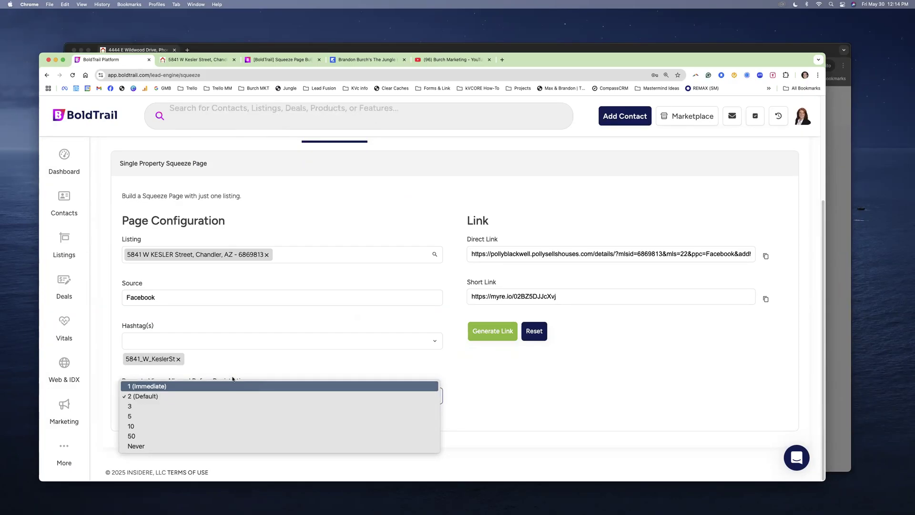
{"action": "left_click", "coordinate": [356, 374]}
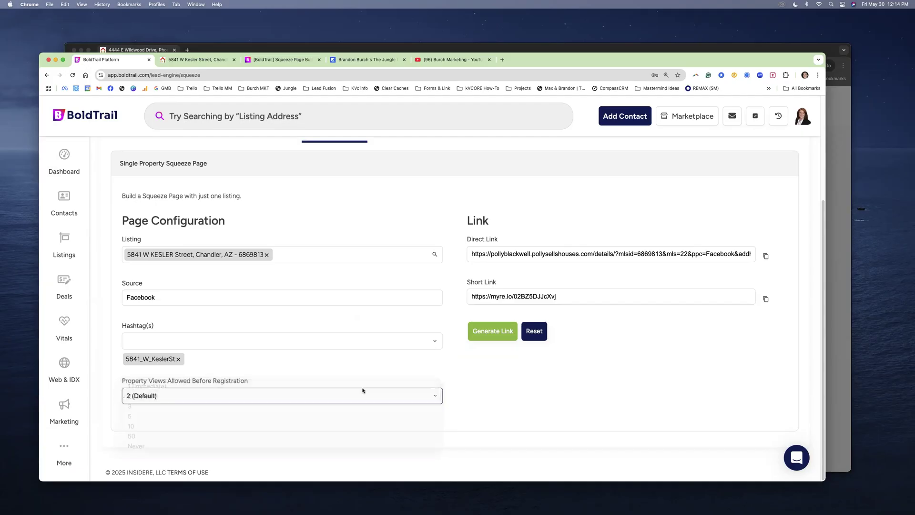
{"action": "left_click", "coordinate": [194, 404]}
{"action": "left_click", "coordinate": [165, 387]}
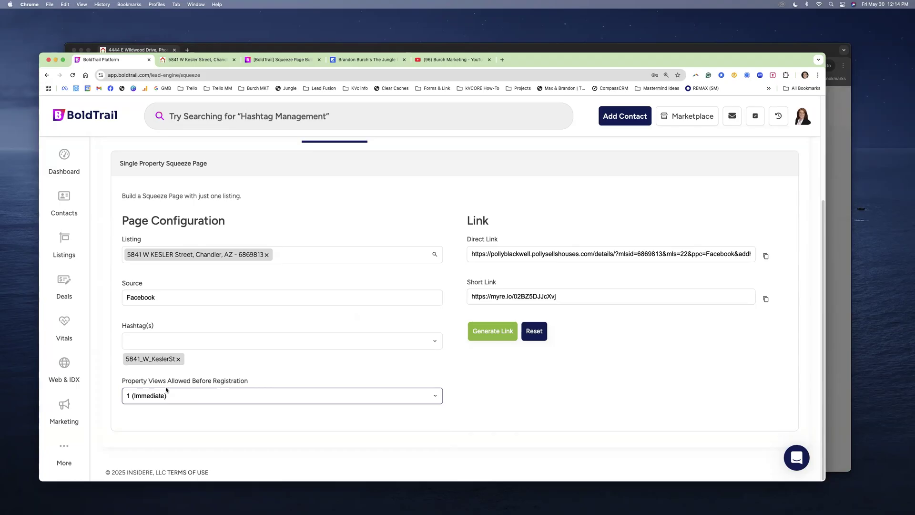
{"action": "left_click", "coordinate": [160, 394]}
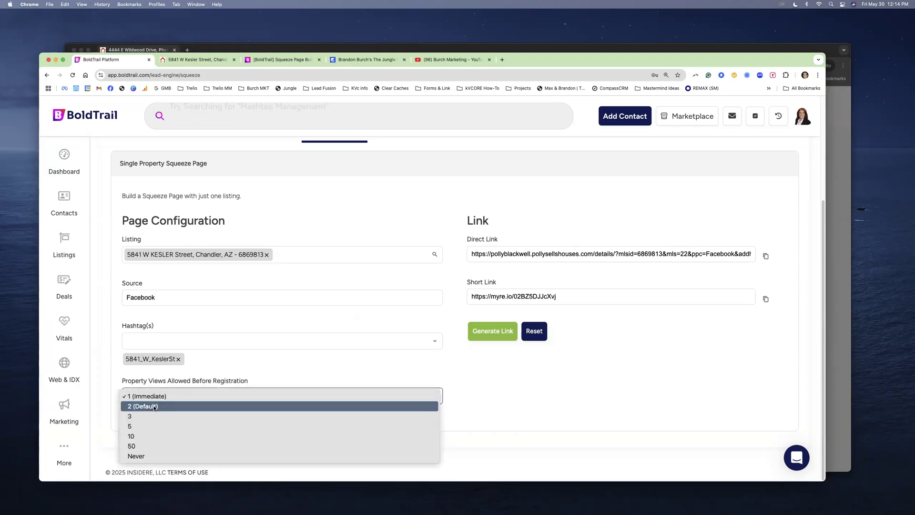
{"action": "left_click", "coordinate": [154, 408]}
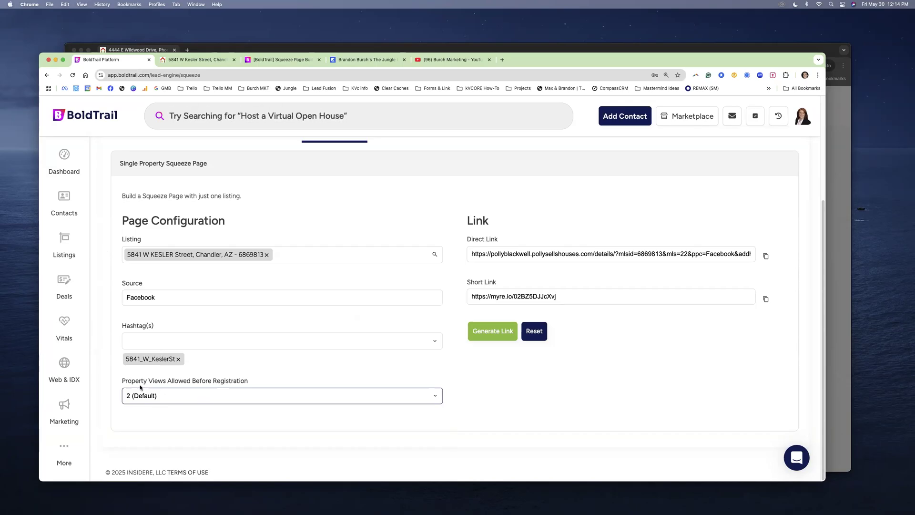
- Check the incognito login prompt, then set the views-before-registration limit to Never
{"action": "left_click", "coordinate": [230, 50]}
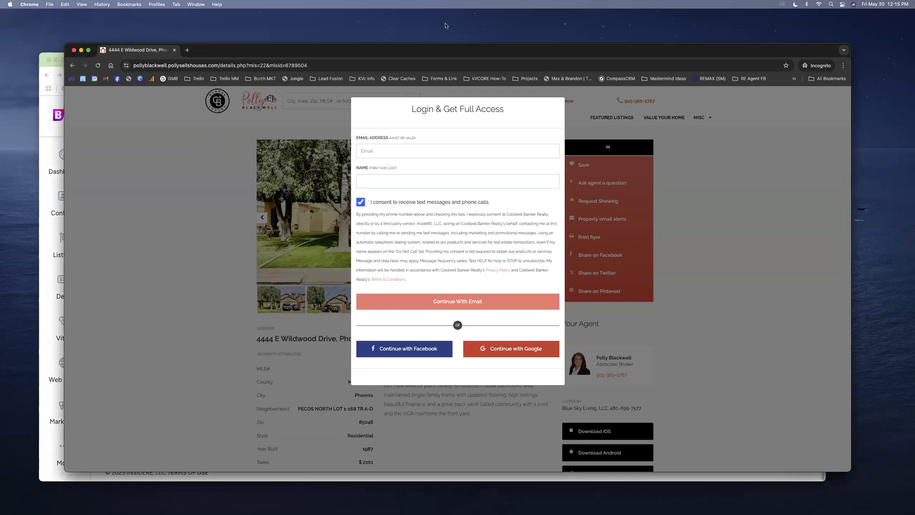
{"action": "left_click", "coordinate": [40, 204]}
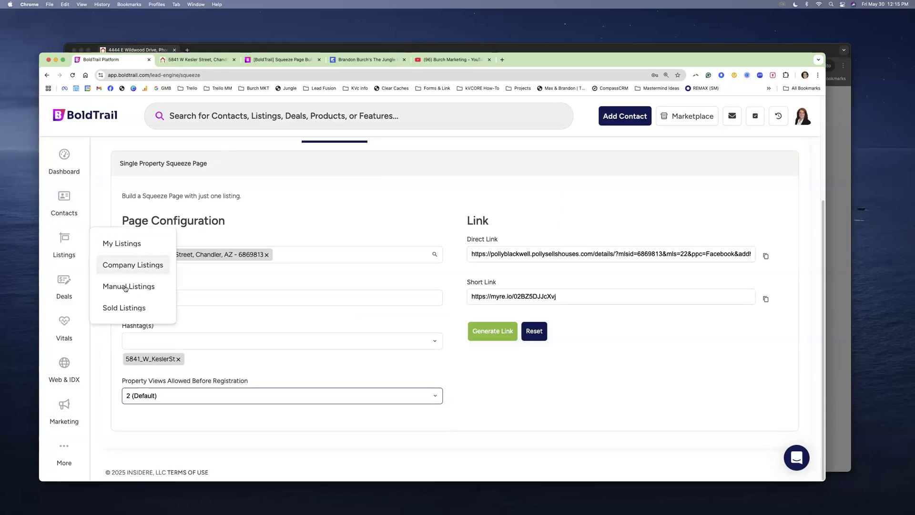
{"action": "left_click", "coordinate": [272, 397]}
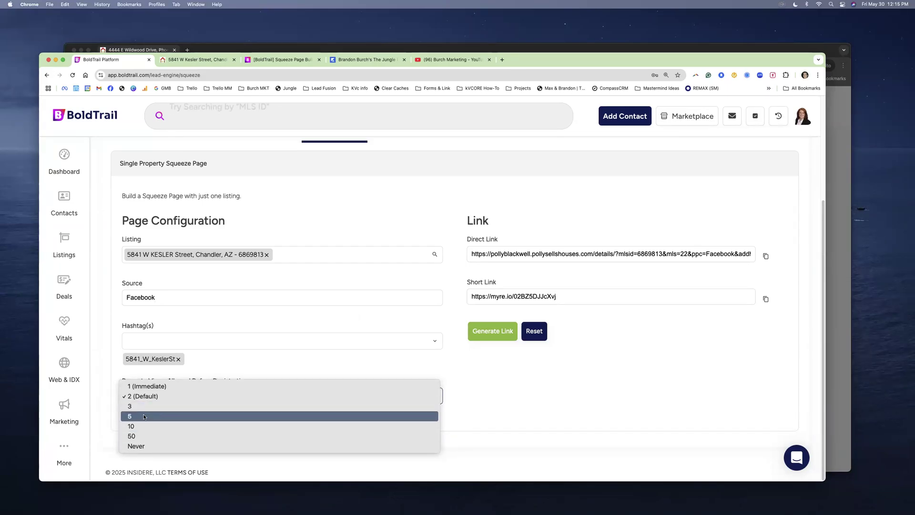
{"action": "left_click", "coordinate": [148, 446]}
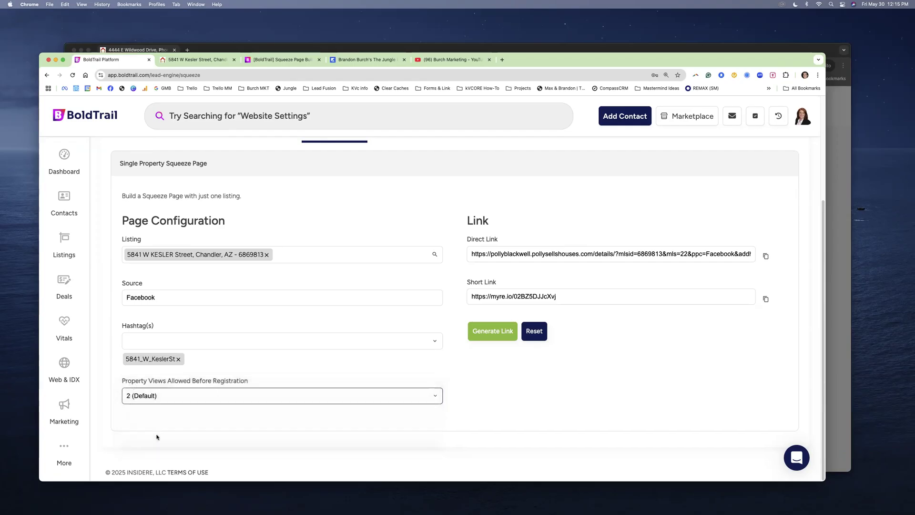
- Generate a new short link with views set to Never, confirm the setting, and regenerate to store the page
{"action": "left_click", "coordinate": [505, 332]}
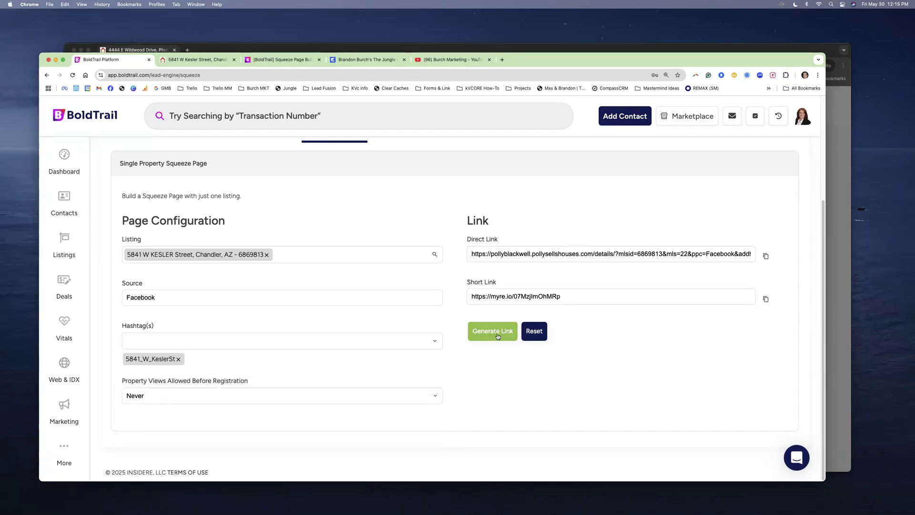
{"action": "triple_click", "coordinate": [506, 294]}
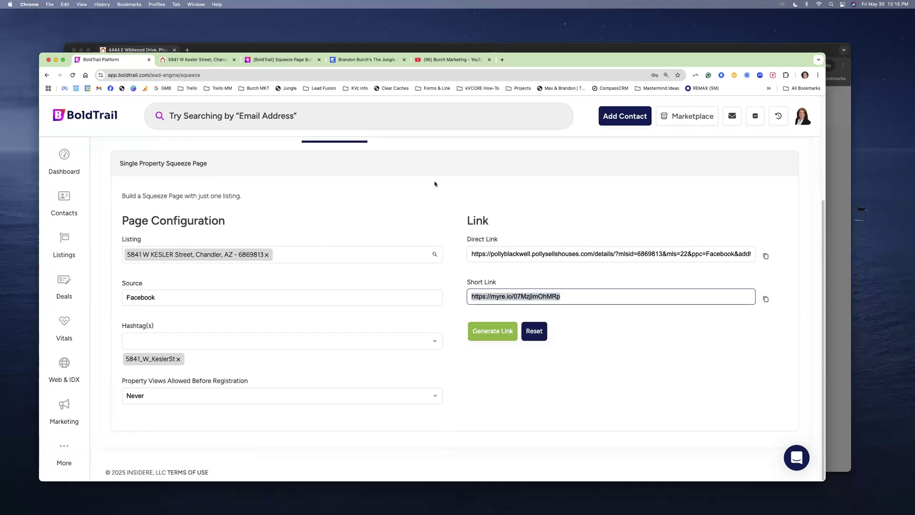
{"action": "left_click", "coordinate": [174, 396]}
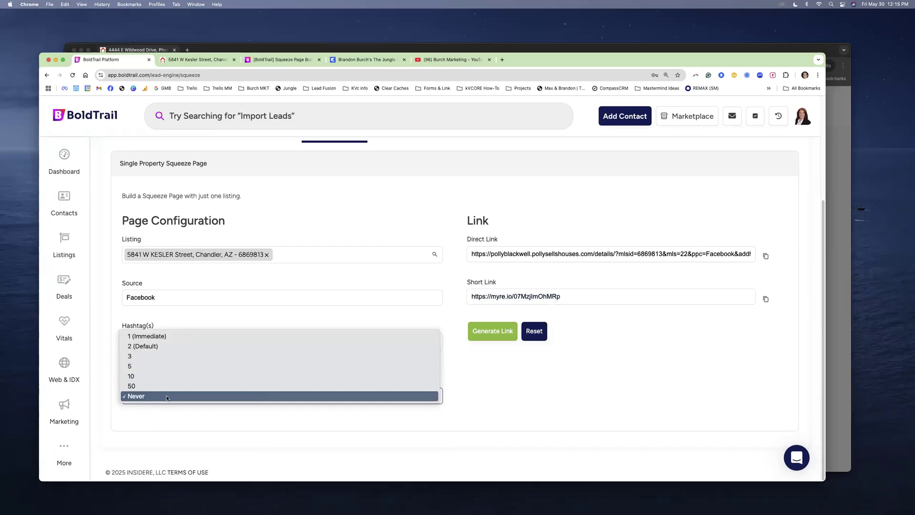
{"action": "left_click", "coordinate": [166, 397]}
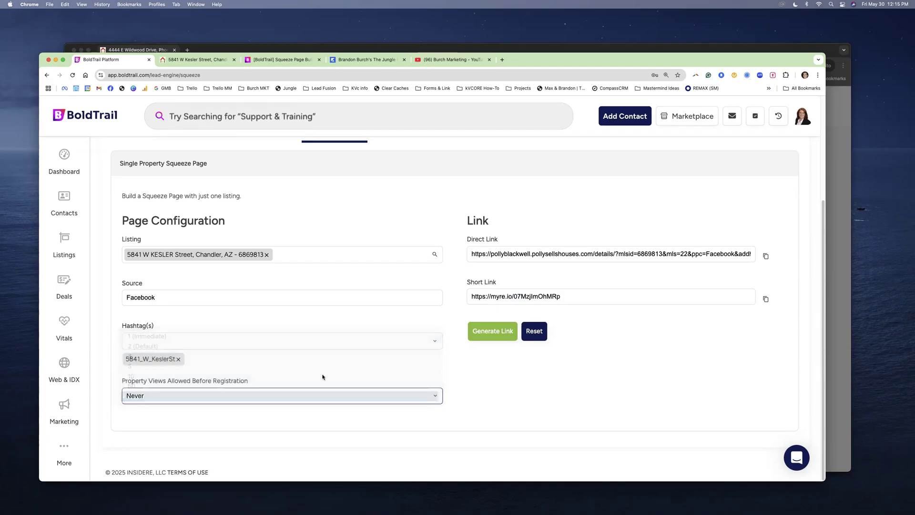
{"action": "left_click", "coordinate": [499, 334]}
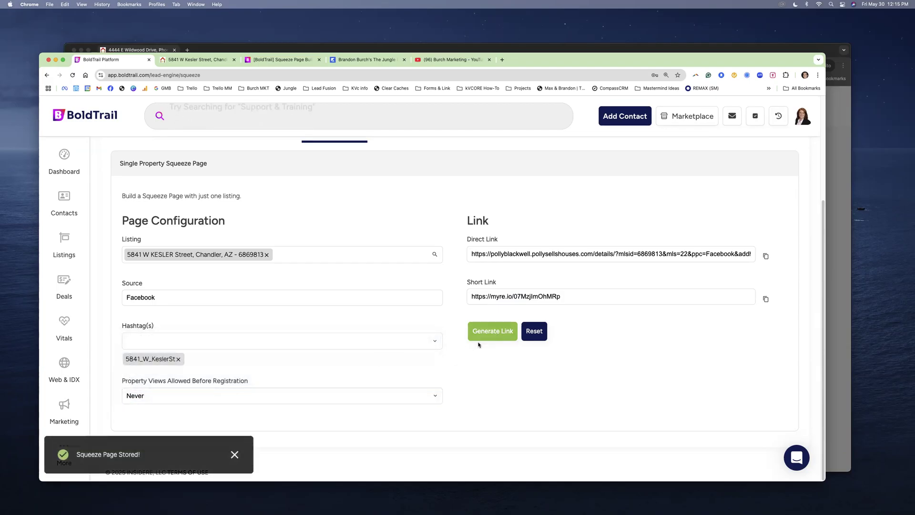
{"action": "scroll", "coordinate": [460, 344], "scroll_direction": "up", "scroll_amount": 3}
{"action": "scroll", "coordinate": [382, 250], "scroll_direction": "down", "scroll_amount": 2}
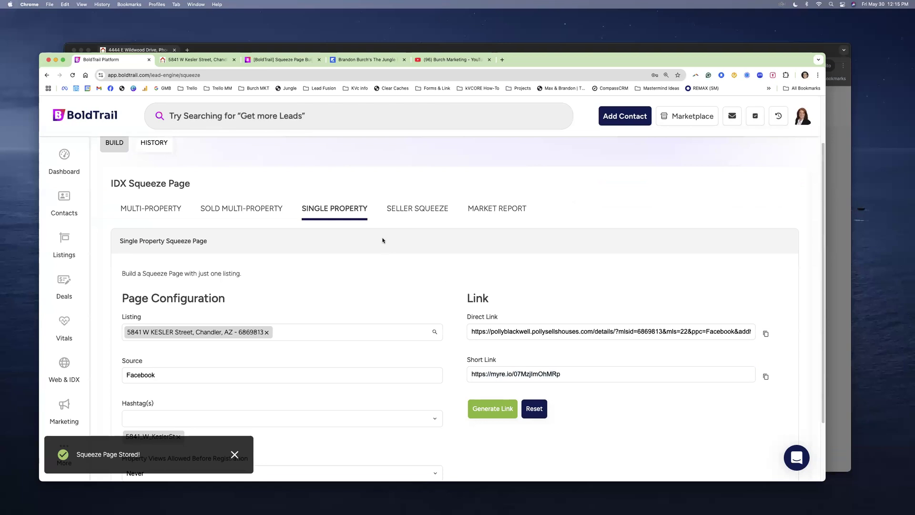
{"action": "left_click", "coordinate": [149, 213]}
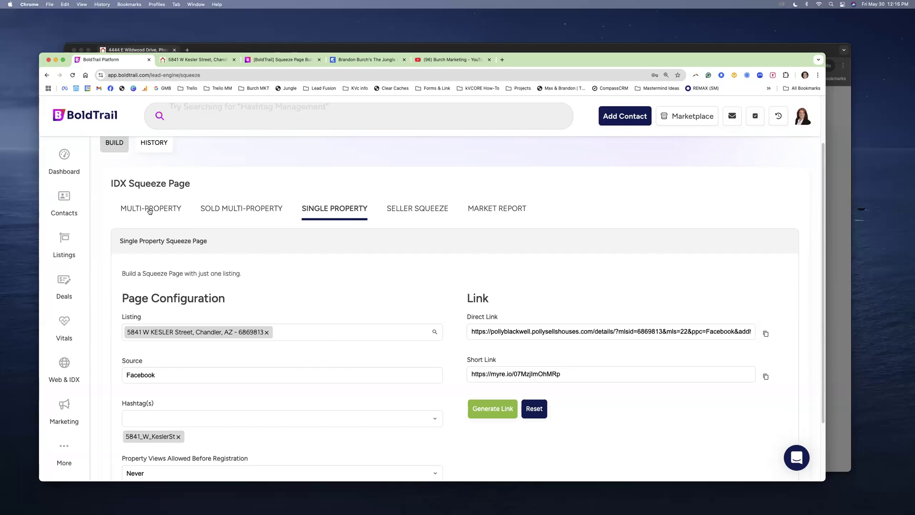
- Preview the Multi-Property builder and its Listing Type(s) options
{"action": "left_click", "coordinate": [148, 210]}
{"action": "scroll", "coordinate": [296, 293], "scroll_direction": "down", "scroll_amount": 2}
{"action": "scroll", "coordinate": [295, 293], "scroll_direction": "down", "scroll_amount": 2}
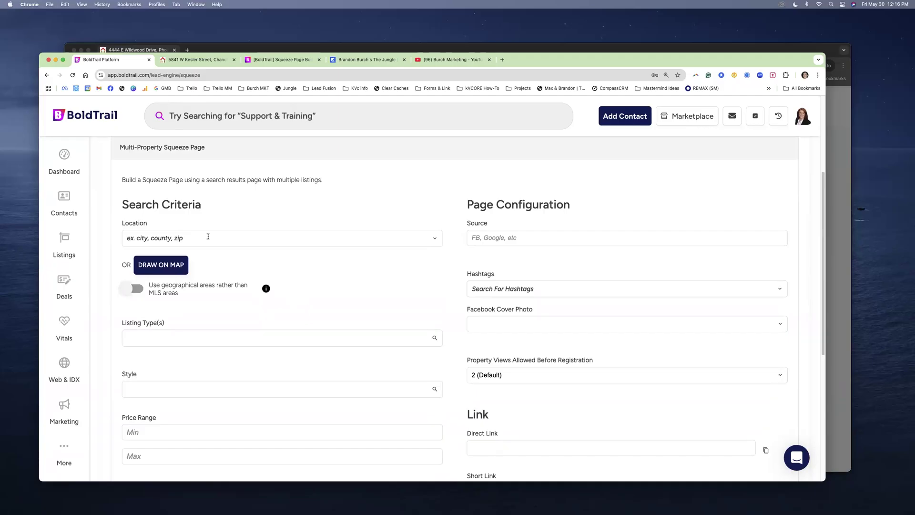
{"action": "left_click", "coordinate": [198, 338]}
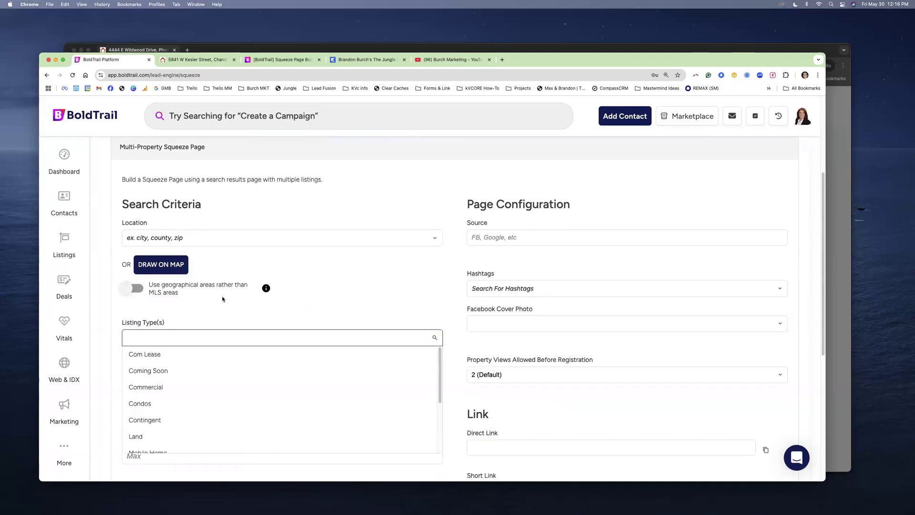
{"action": "scroll", "coordinate": [198, 331], "scroll_direction": "down", "scroll_amount": 2}
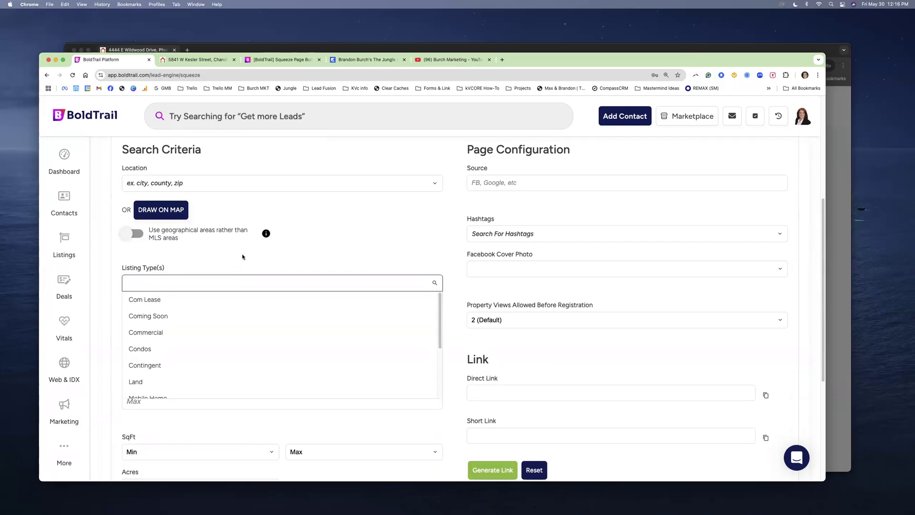
{"action": "left_click", "coordinate": [201, 266]}
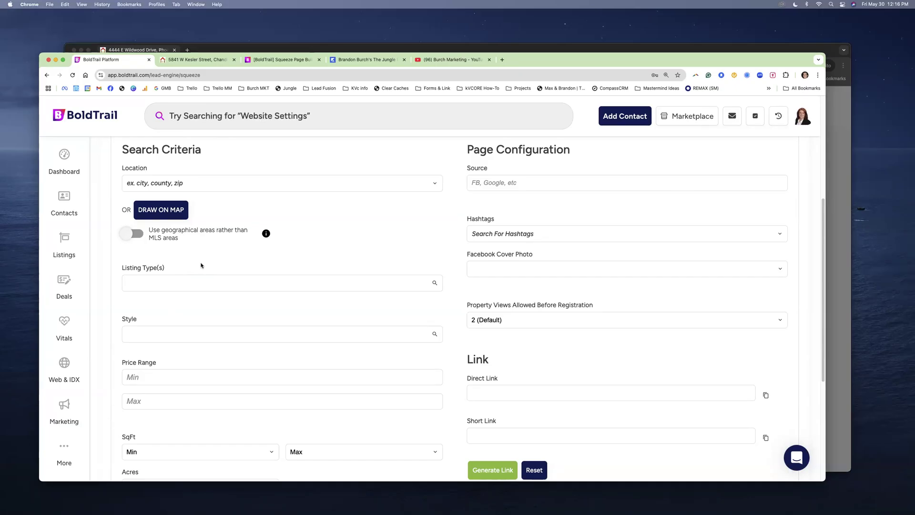
{"action": "scroll", "coordinate": [191, 253], "scroll_direction": "up", "scroll_amount": 3}
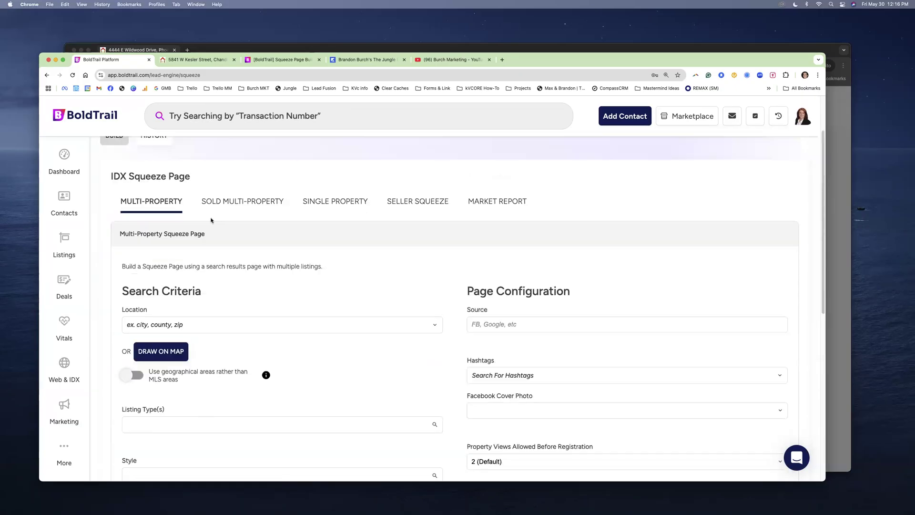
- Return to Single Property, select the short link URL, and start a new browser tab
{"action": "left_click", "coordinate": [323, 201]}
{"action": "left_click", "coordinate": [544, 368]}
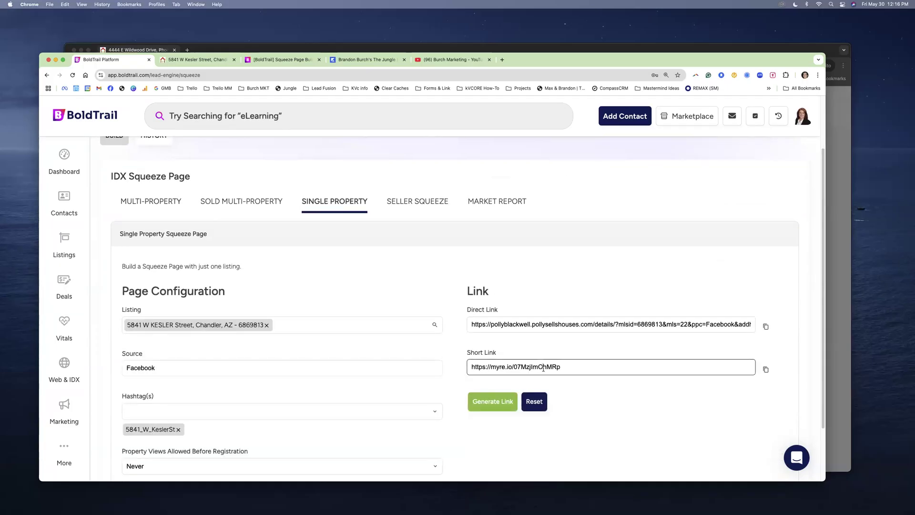
{"action": "triple_click", "coordinate": [543, 368]}
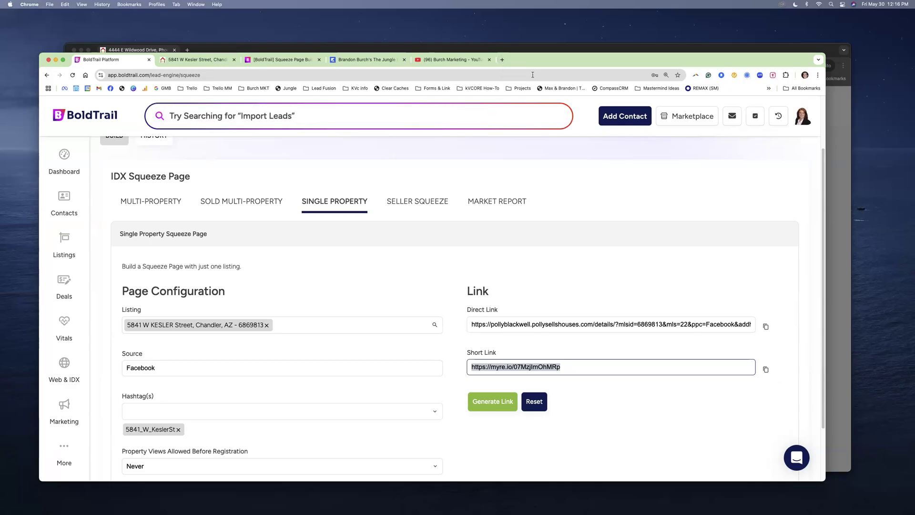
{"action": "left_click", "coordinate": [503, 60]}
- Open ChatGPT and request a Facebook post for friends announcing the new listing, pasting its short link
{"action": "type", "text": "ch"}
{"action": "key", "text": "Return"}
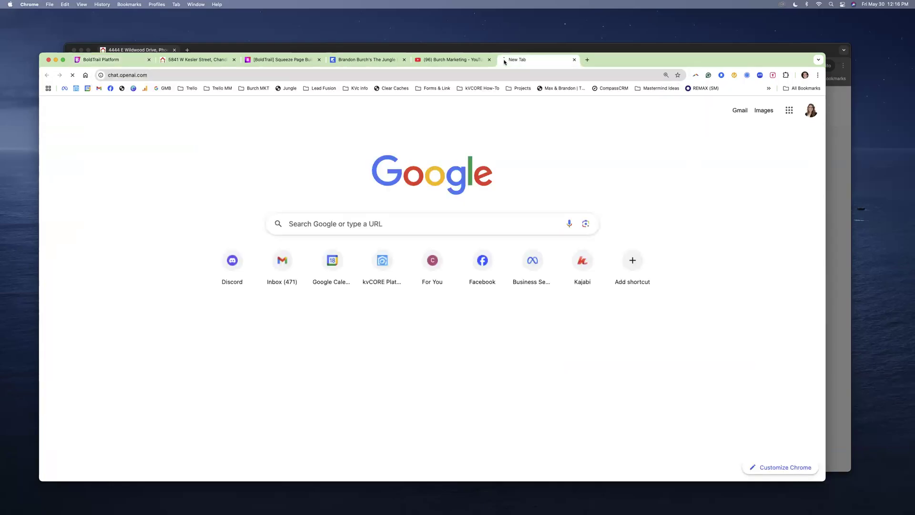
{"action": "left_click", "coordinate": [65, 60]}
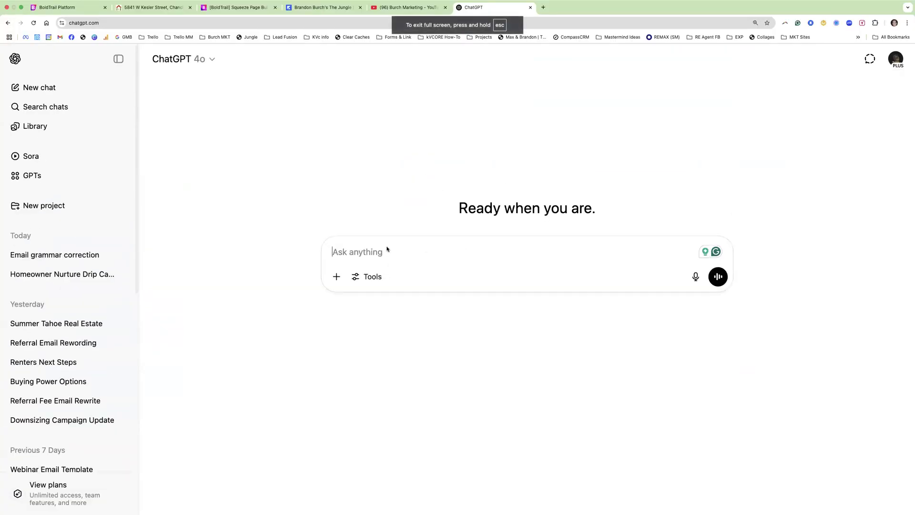
{"action": "type", "text": "I need a"}
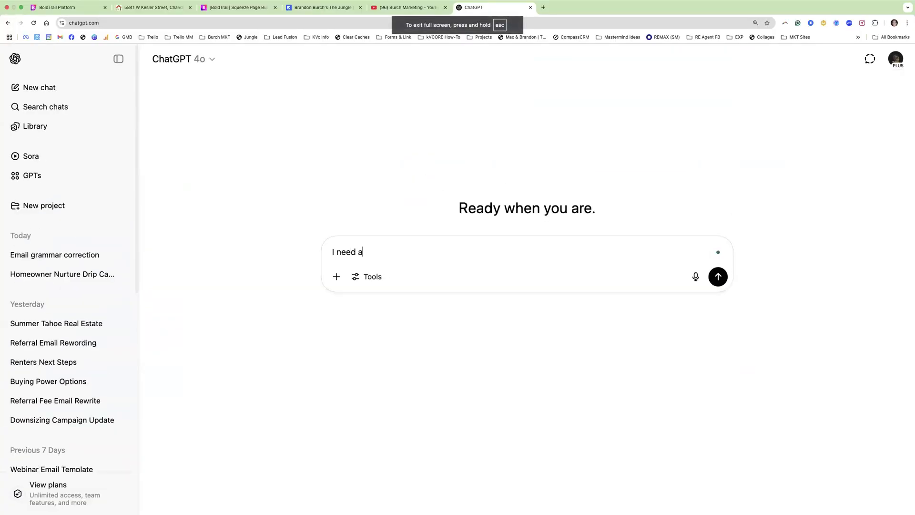
{"action": "type", "text": " nice facebook p"}
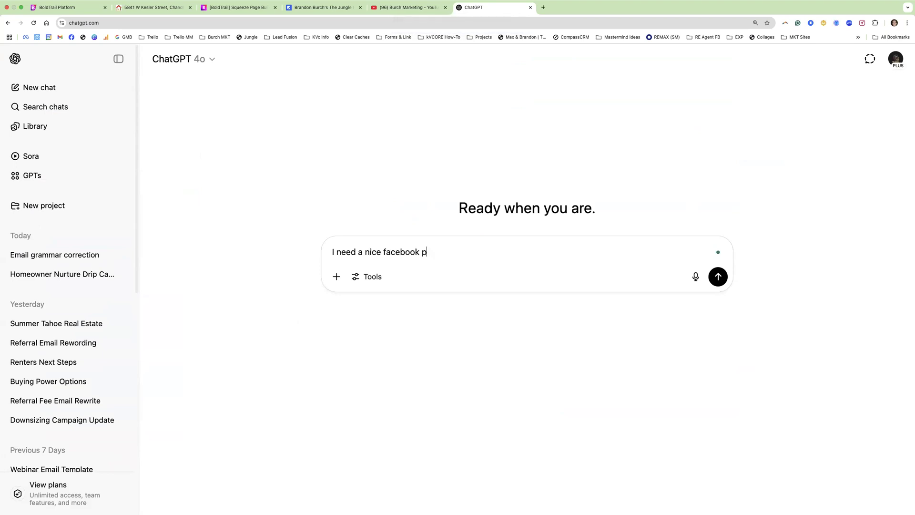
{"action": "type", "text": "ost for my new listing its going on"}
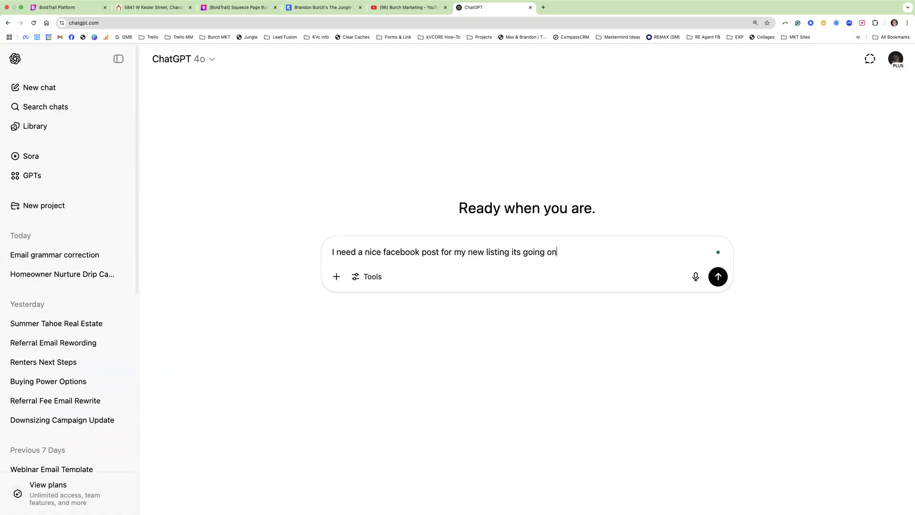
{"action": "key", "text": "BackSpace"}
{"action": "key", "text": "BackSpace"}
{"action": "type", "text": "to most of ym friends and f"}
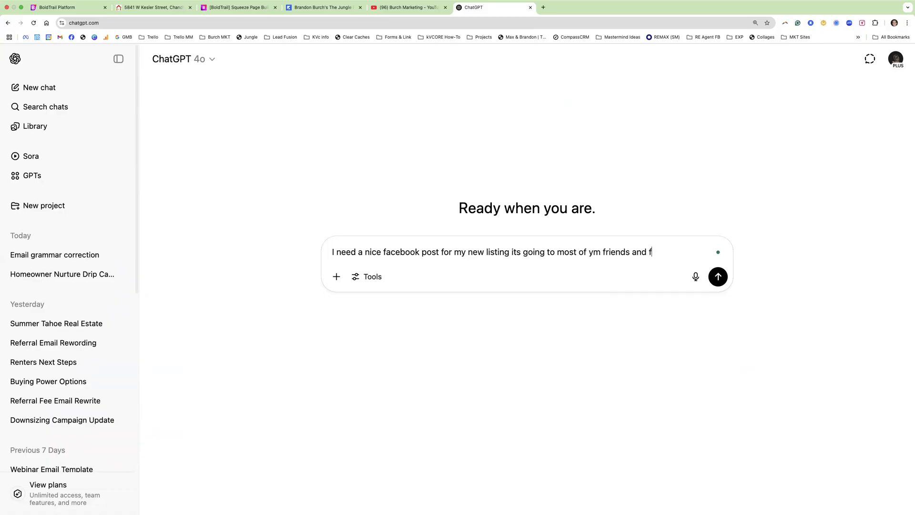
{"action": "type", "text": "amily and"}
{"action": "type", "text": " I want them to kn"}
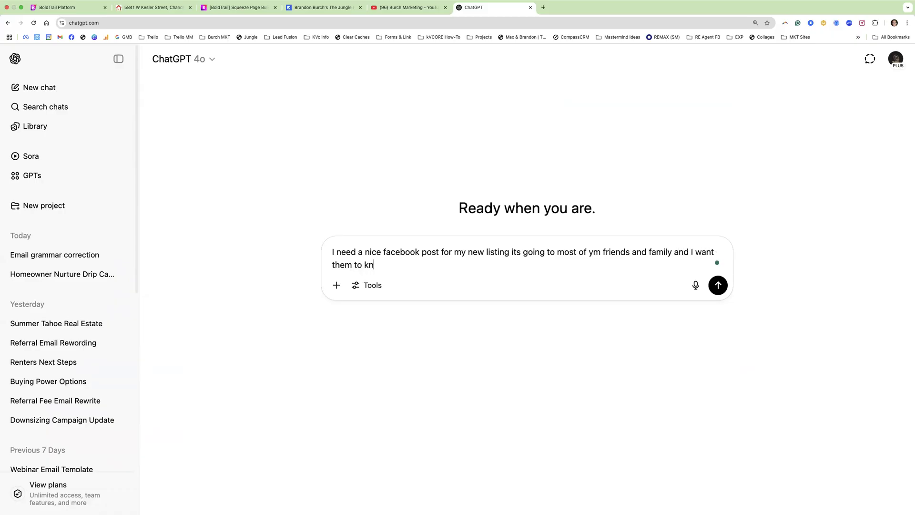
{"action": "type", "text": "ow theres an open house tomorrow"}
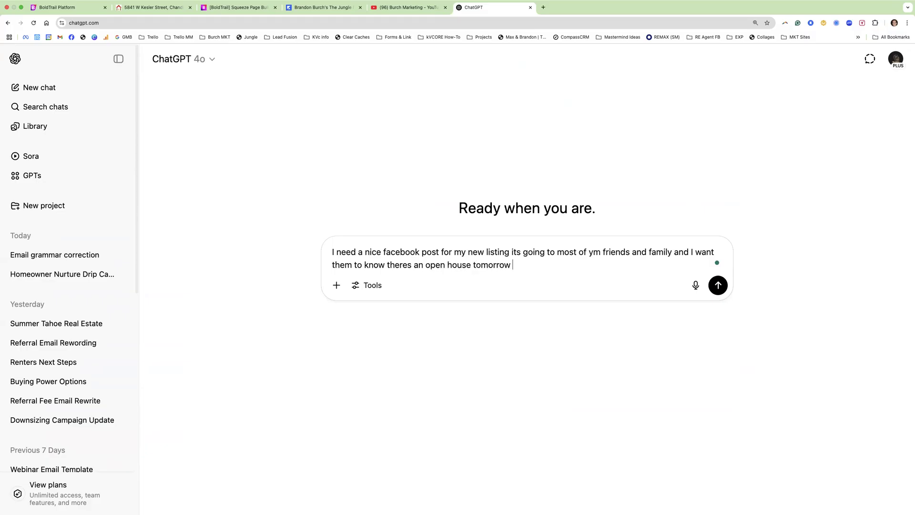
{"action": "type", "text": " also if they know anyone lo"}
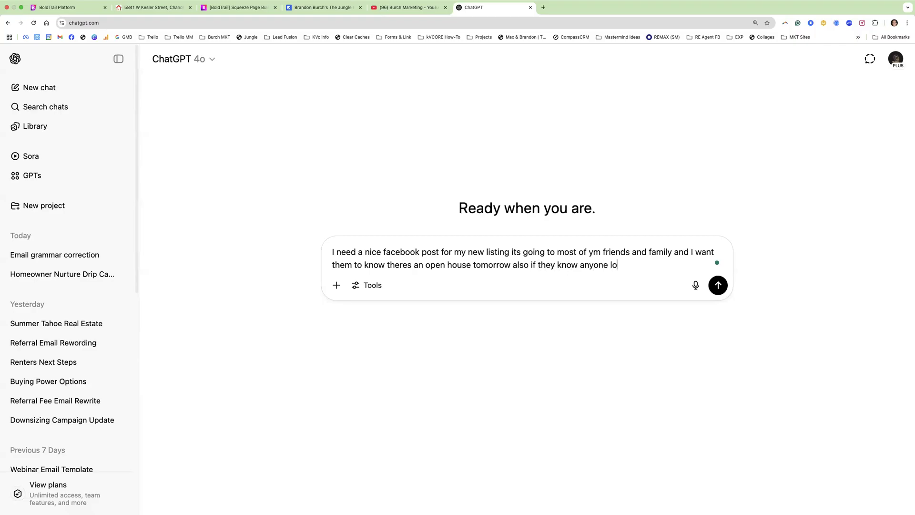
{"action": "type", "text": "oking ro buying etc"}
{"action": "key", "text": "shift+Return"}
{"action": "type", "text": "https://myre.io/07MzjlmOhMRp"}
{"action": "key", "text": "Return"}
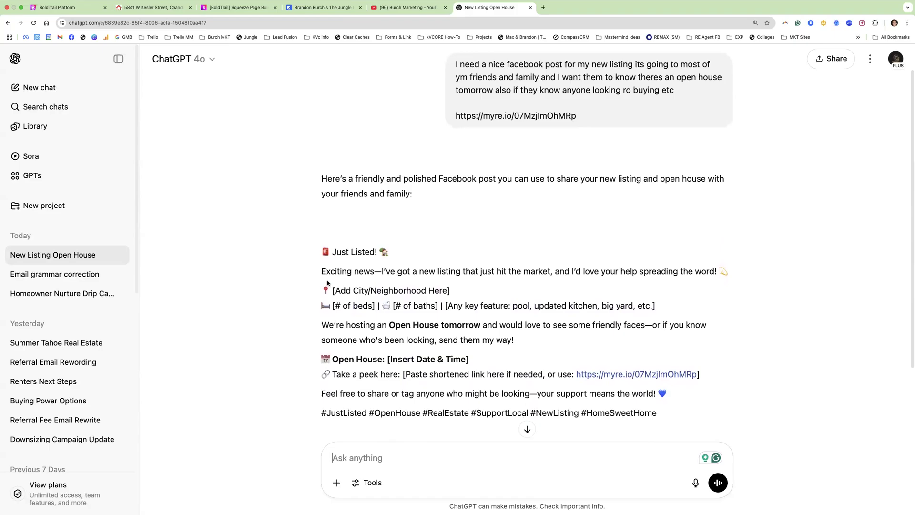
- Copy the listing description and send it to ChatGPT with the note 'you didnt read my link but heres the info'
{"action": "scroll", "coordinate": [515, 231], "scroll_direction": "up", "scroll_amount": 1}
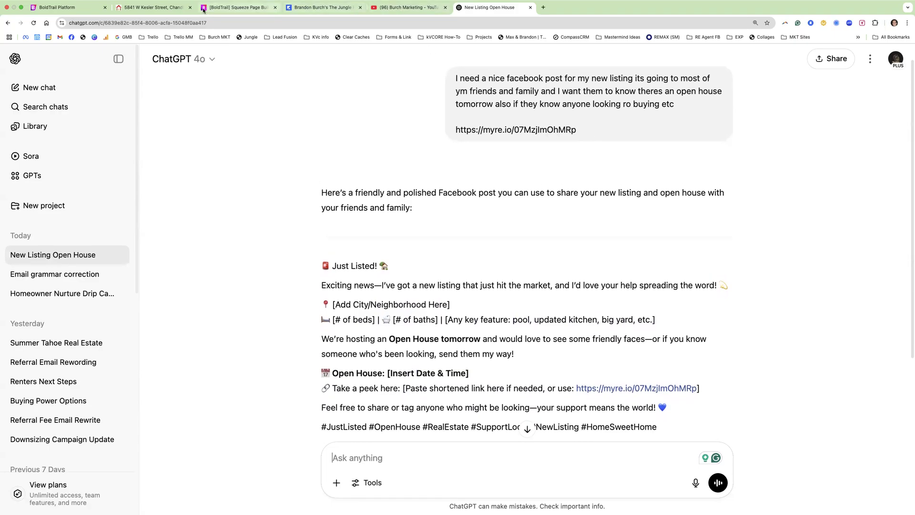
{"action": "left_click", "coordinate": [153, 8]}
{"action": "left_click_drag", "start_coordinate": [384, 324], "coordinate": [552, 472]}
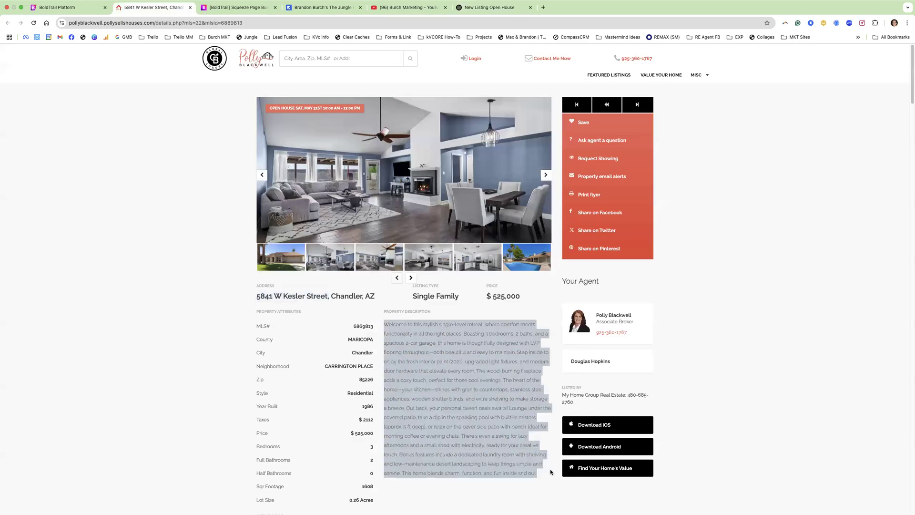
{"action": "left_click", "coordinate": [490, 7]}
{"action": "type", "text": "you didnt read my link but heres the i nof"}
{"action": "key", "text": "BackSpace"}
{"action": "key", "text": "BackSpace"}
{"action": "key", "text": "BackSpace"}
{"action": "key", "text": "BackSpace"}
{"action": "type", "text": "nfo"}
{"action": "key", "text": "super+v"}
{"action": "key", "text": "Return"}
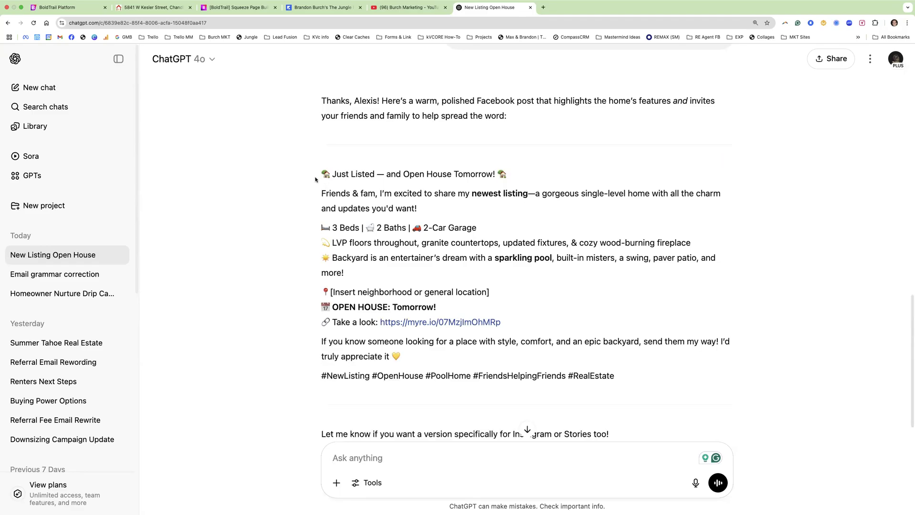
- Select the revised post from the headline to the open house line, then return to the listing page
{"action": "left_click_drag", "start_coordinate": [318, 171], "coordinate": [613, 370]}
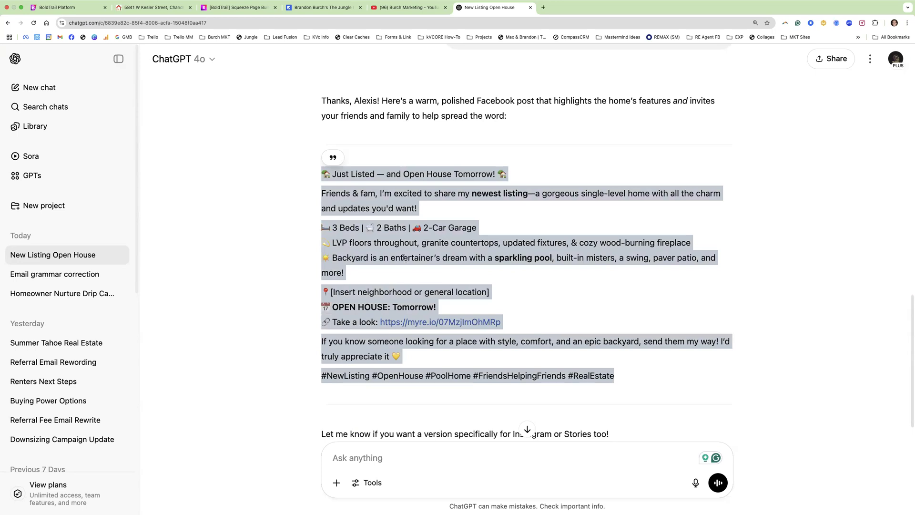
{"action": "left_click", "coordinate": [367, 254]}
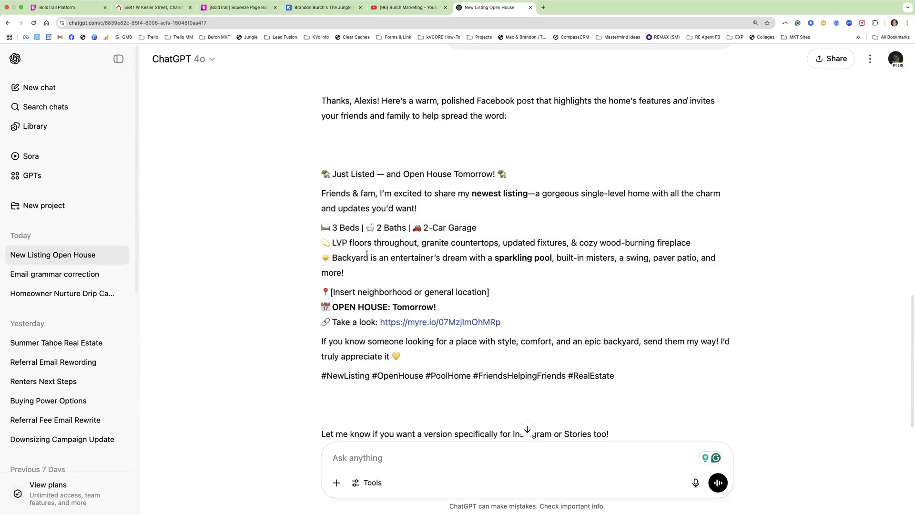
{"action": "left_click_drag", "start_coordinate": [318, 176], "coordinate": [446, 313]}
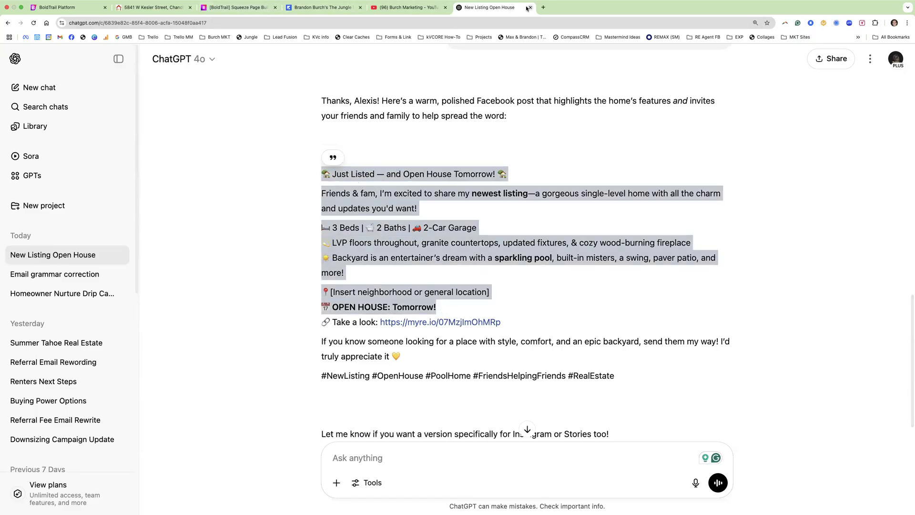
{"action": "left_click", "coordinate": [155, 7]}
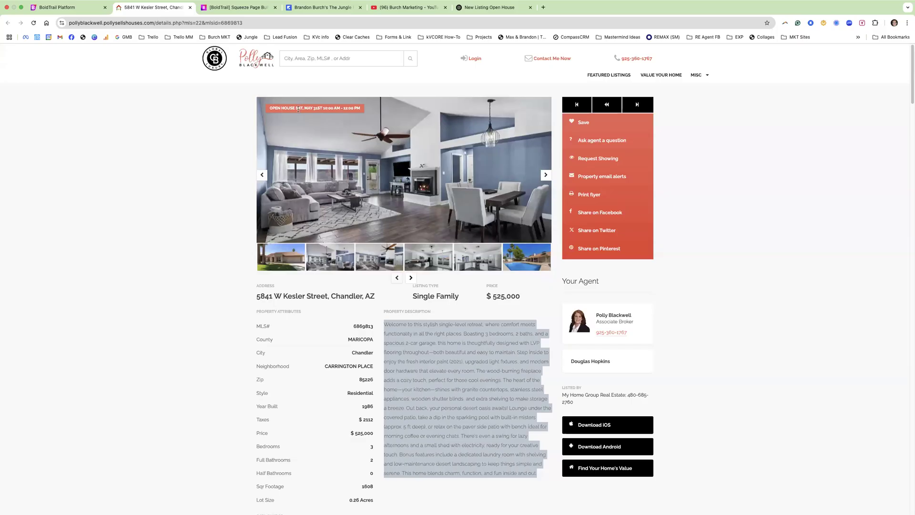
{"action": "left_click", "coordinate": [220, 213]}
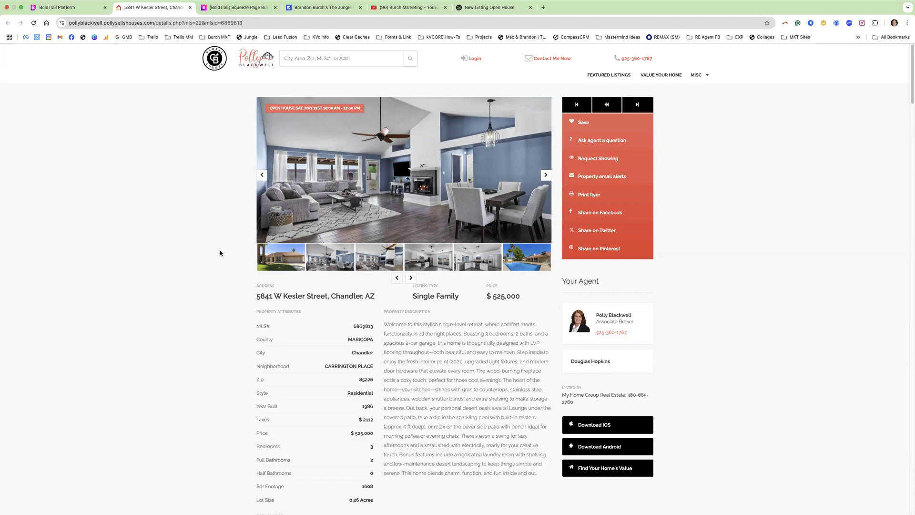
- Switch to the BoldTrail Platform tab showing the Multi-Property squeeze page builder
{"action": "left_click", "coordinate": [57, 7]}
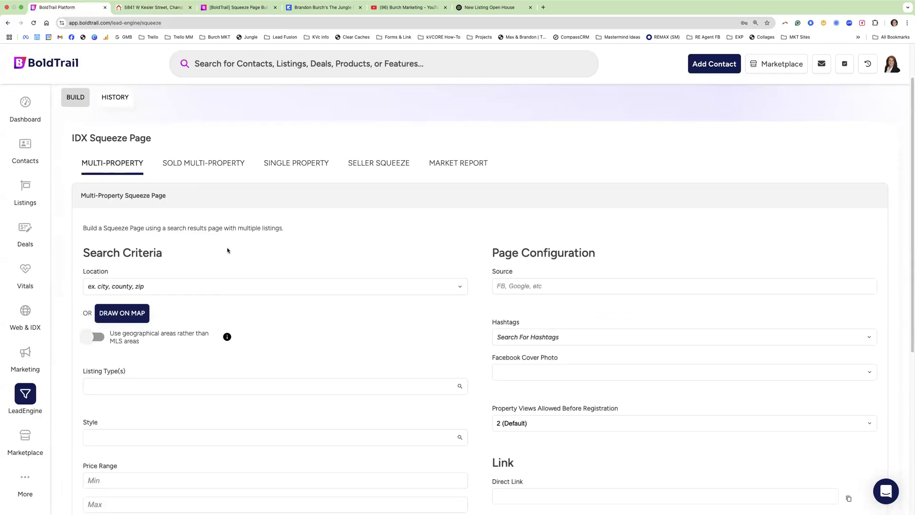
- Set the search location to County: Maricopa, AZ and the listing type to Single Family
{"action": "scroll", "coordinate": [396, 307], "scroll_direction": "down", "scroll_amount": 3}
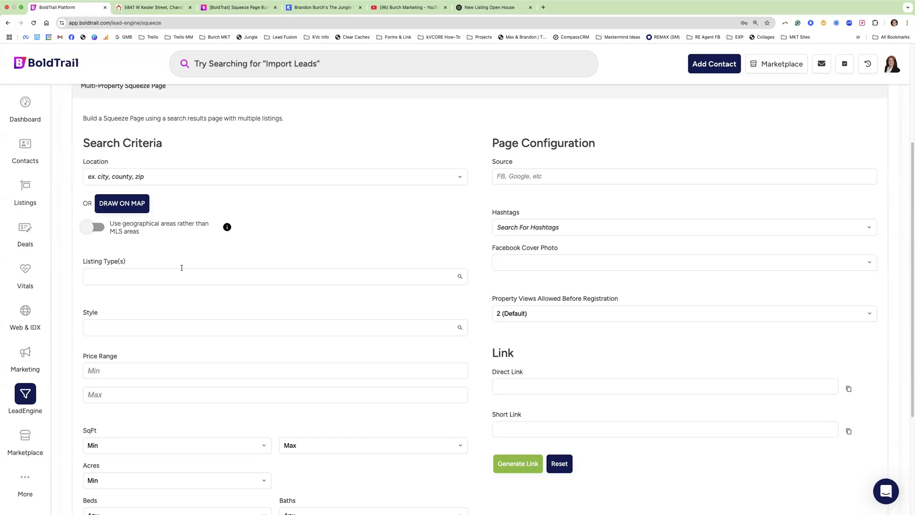
{"action": "left_click", "coordinate": [112, 177]}
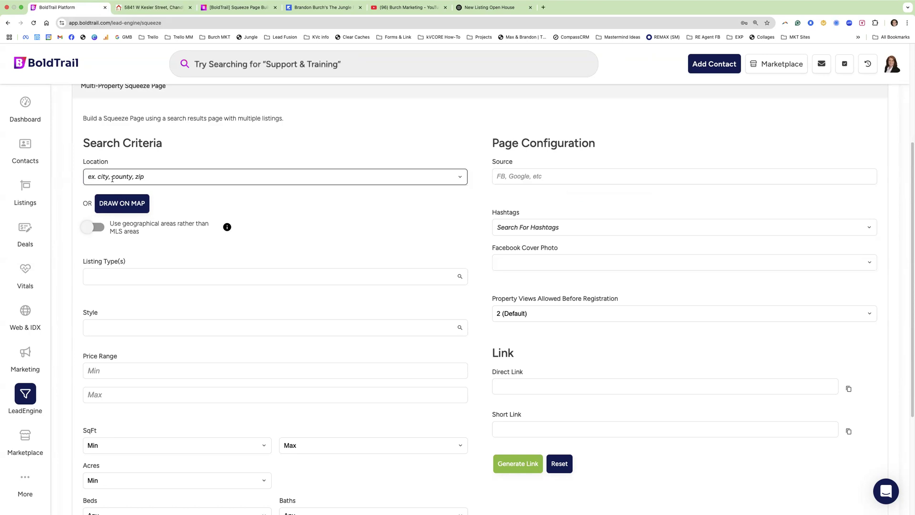
{"action": "type", "text": "mari"}
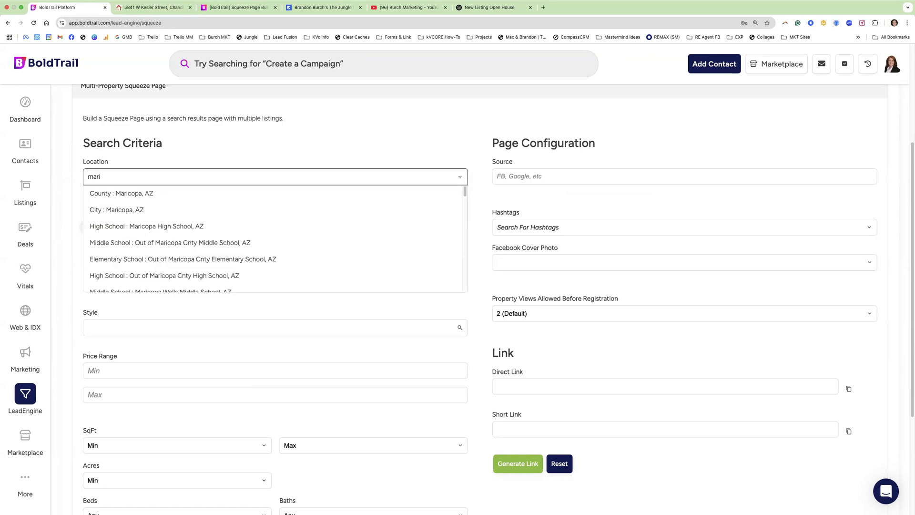
{"action": "left_click", "coordinate": [117, 194]}
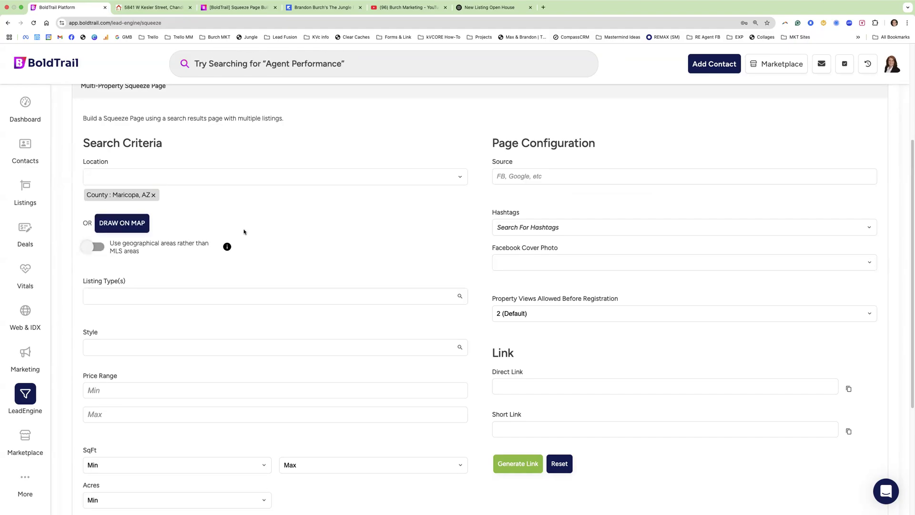
{"action": "scroll", "coordinate": [244, 232], "scroll_direction": "down", "scroll_amount": 2}
{"action": "left_click", "coordinate": [114, 247]}
{"action": "scroll", "coordinate": [114, 276], "scroll_direction": "down", "scroll_amount": 5}
{"action": "left_click", "coordinate": [122, 315]}
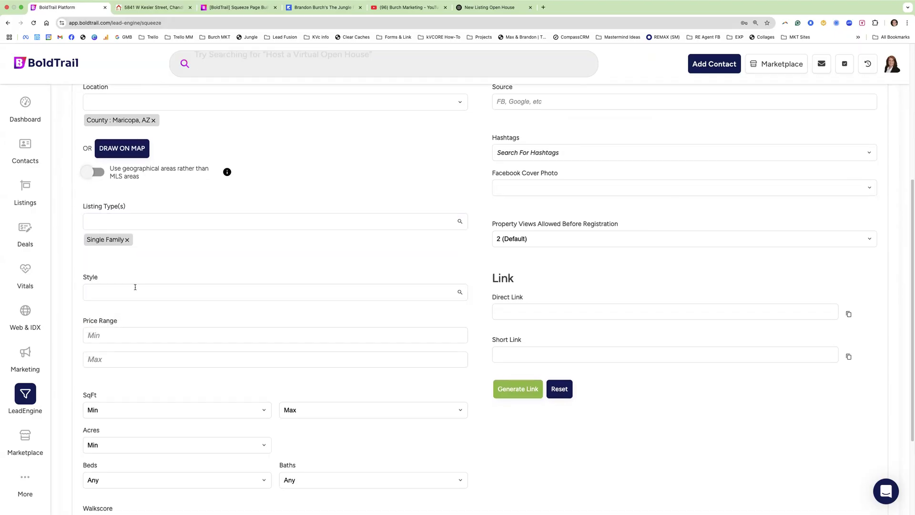
{"action": "scroll", "coordinate": [133, 305], "scroll_direction": "down", "scroll_amount": 1}
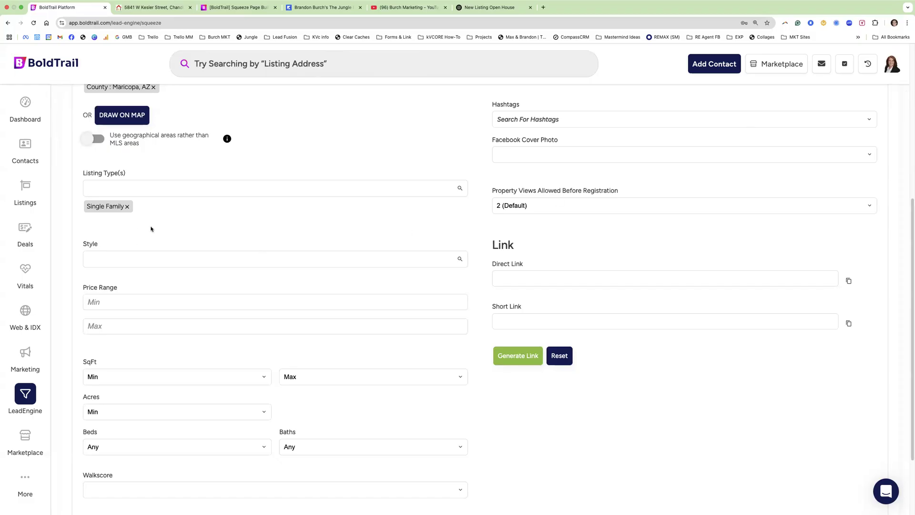
{"action": "scroll", "coordinate": [140, 236], "scroll_direction": "down", "scroll_amount": 1}
{"action": "left_click", "coordinate": [107, 279]}
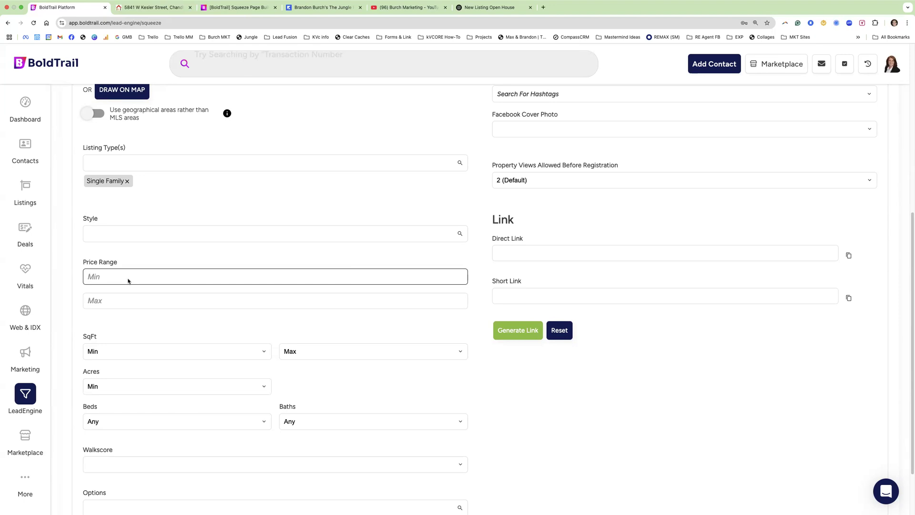
- Enter a minimum price of $400,000
{"action": "type", "text": "400000"}
{"action": "left_click", "coordinate": [141, 261]}
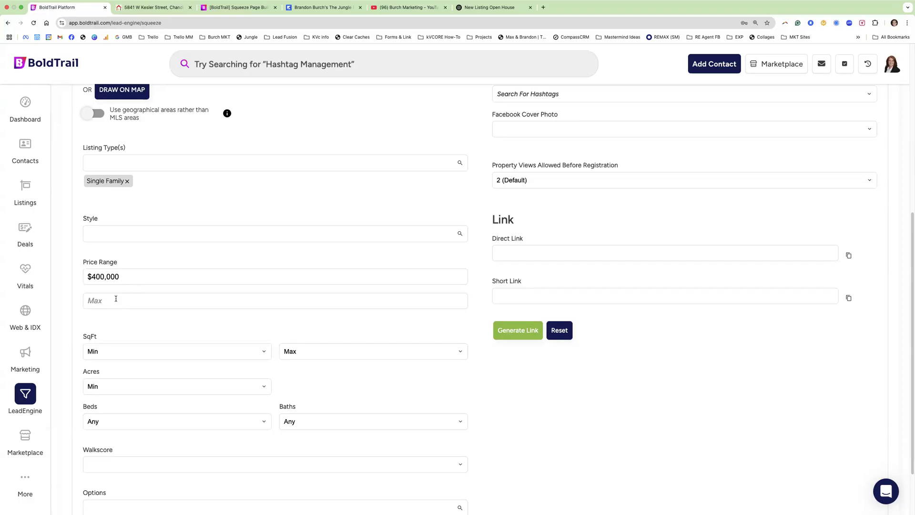
{"action": "scroll", "coordinate": [117, 327], "scroll_direction": "down", "scroll_amount": 3}
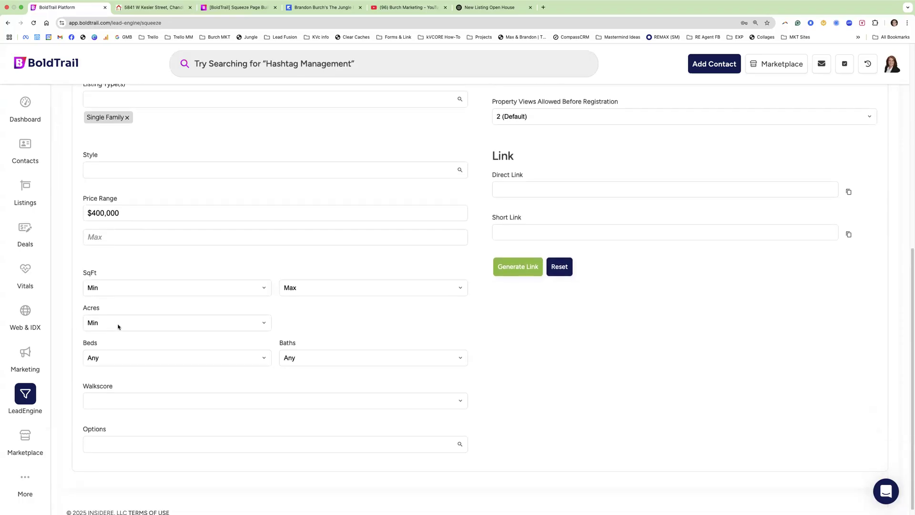
- Add Newly Built as a tag in the listing Options filter
{"action": "left_click", "coordinate": [119, 437]}
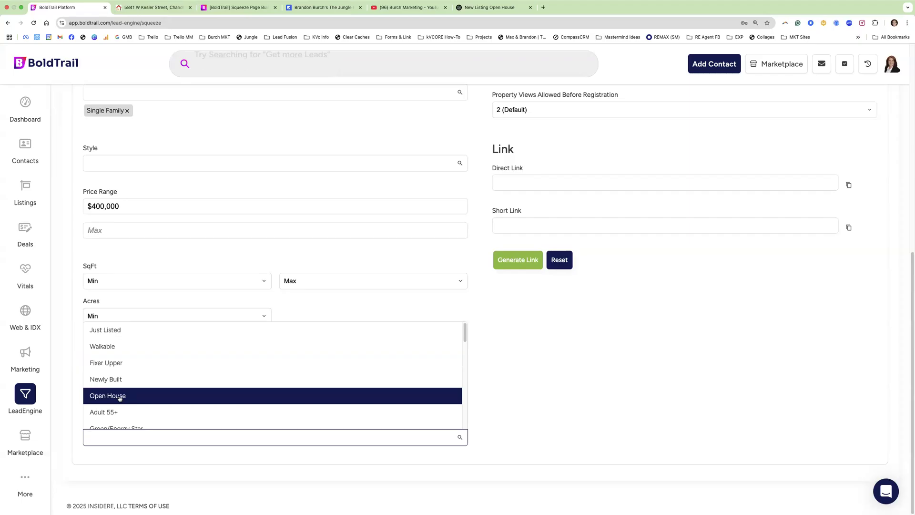
{"action": "scroll", "coordinate": [119, 399], "scroll_direction": "down", "scroll_amount": 4}
{"action": "scroll", "coordinate": [119, 399], "scroll_direction": "down", "scroll_amount": 2}
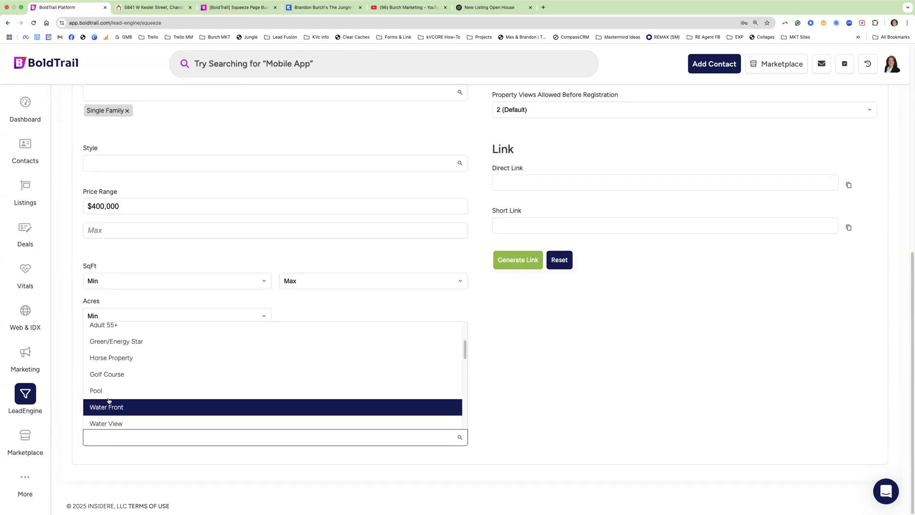
{"action": "scroll", "coordinate": [108, 400], "scroll_direction": "down", "scroll_amount": 1}
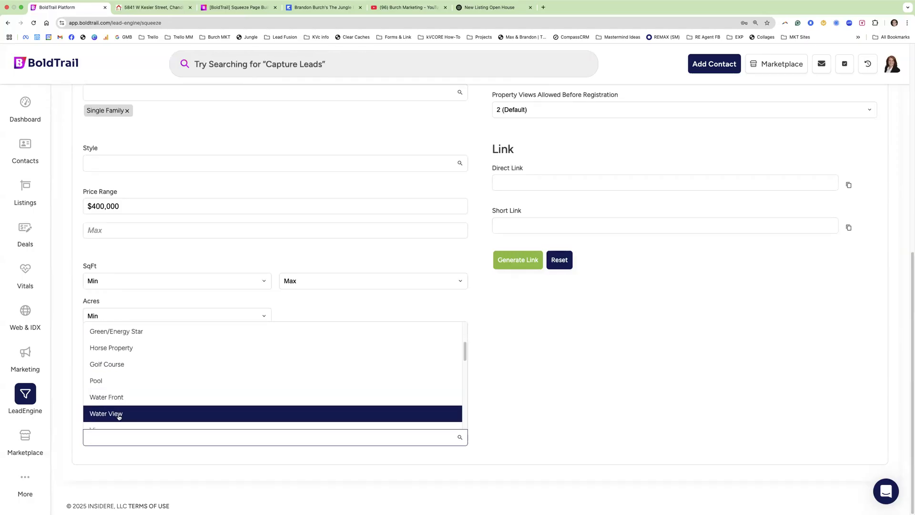
{"action": "scroll", "coordinate": [116, 404], "scroll_direction": "down", "scroll_amount": 2}
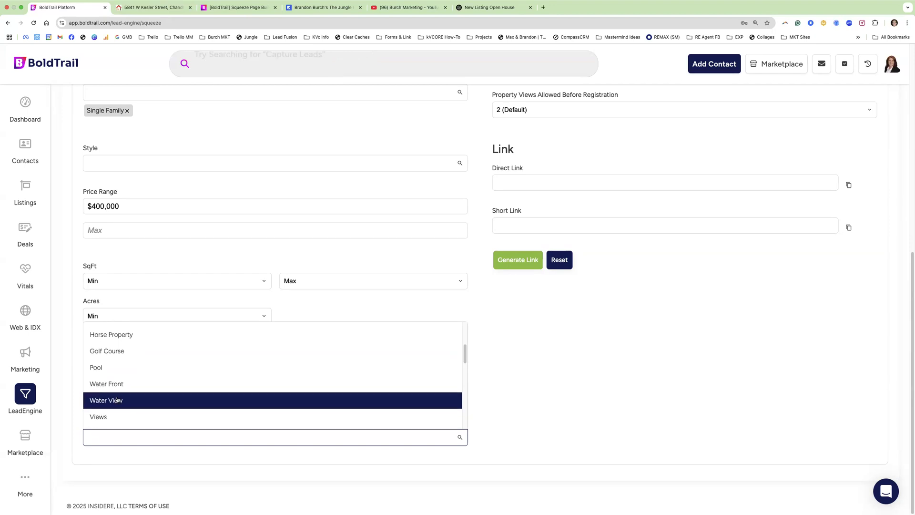
{"action": "scroll", "coordinate": [114, 402], "scroll_direction": "up", "scroll_amount": 1}
{"action": "scroll", "coordinate": [109, 400], "scroll_direction": "down", "scroll_amount": 6}
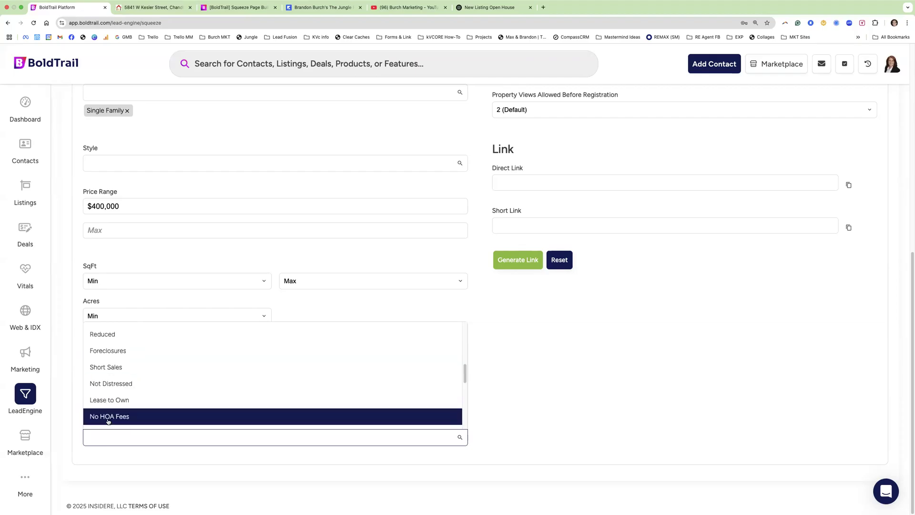
{"action": "scroll", "coordinate": [115, 400], "scroll_direction": "up", "scroll_amount": 10}
{"action": "scroll", "coordinate": [114, 394], "scroll_direction": "up", "scroll_amount": 3}
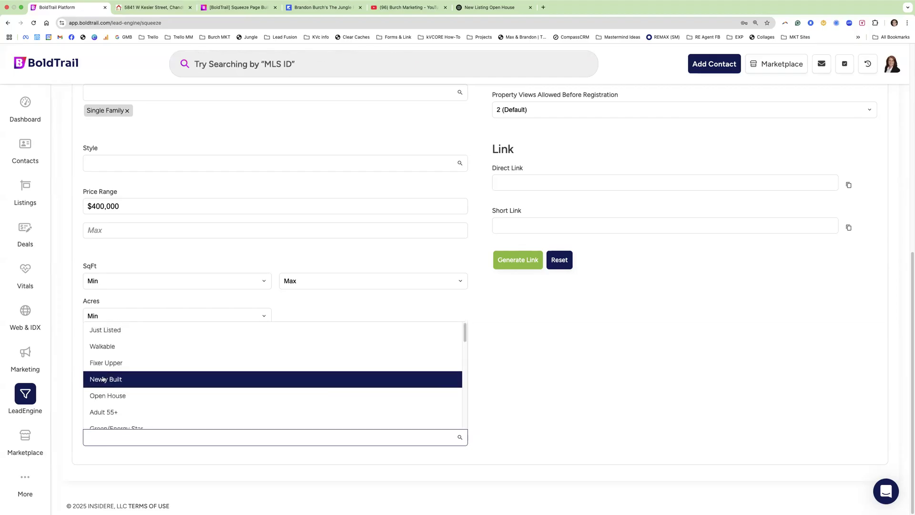
{"action": "left_click", "coordinate": [104, 380]}
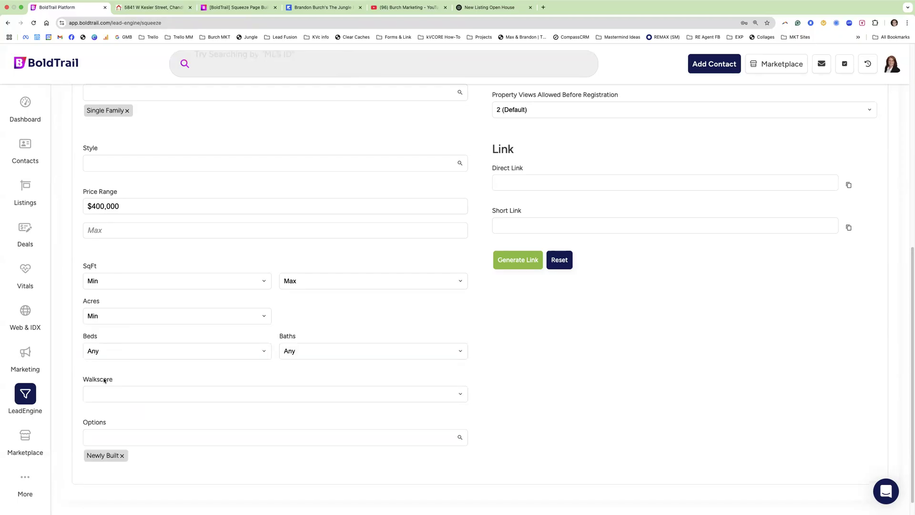
{"action": "scroll", "coordinate": [513, 275], "scroll_direction": "up", "scroll_amount": 2}
- Enter Facebook as the lead source and add the NewConstructionMaricopa hashtag
{"action": "scroll", "coordinate": [514, 276], "scroll_direction": "up", "scroll_amount": 4}
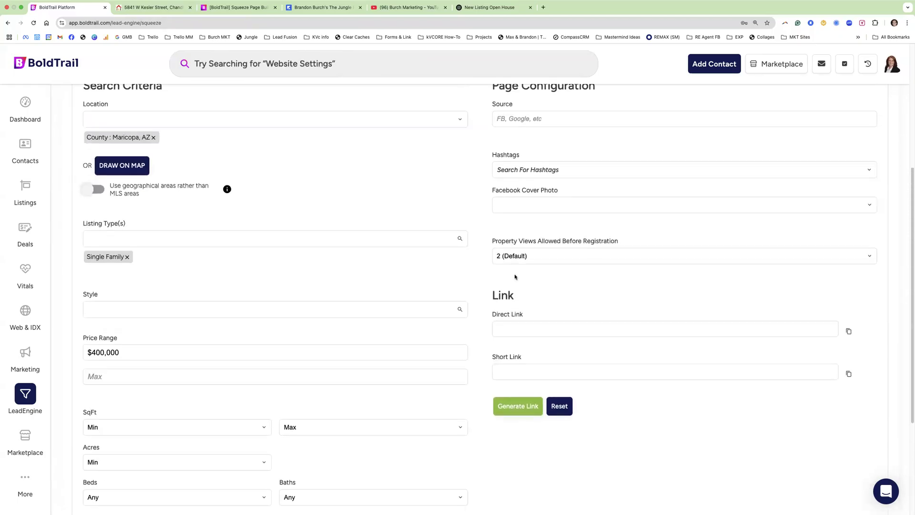
{"action": "left_click", "coordinate": [517, 212]}
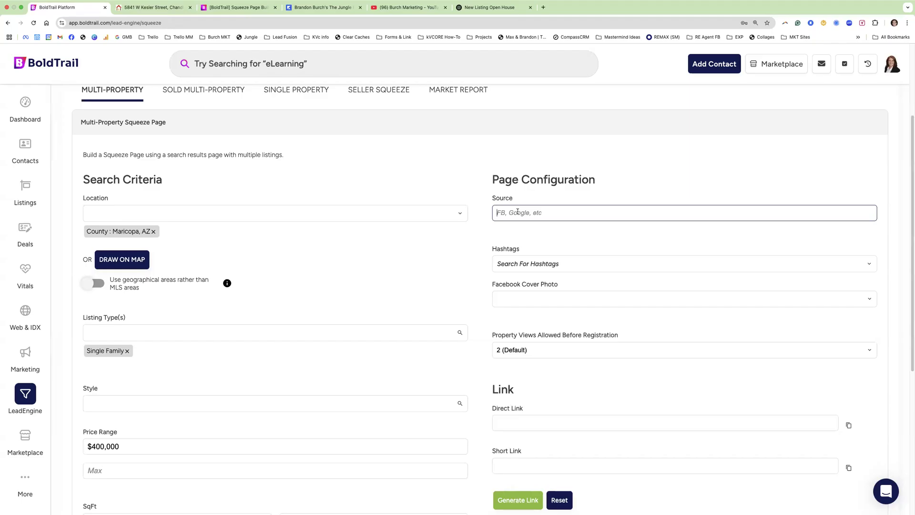
{"action": "type", "text": "Facebook"}
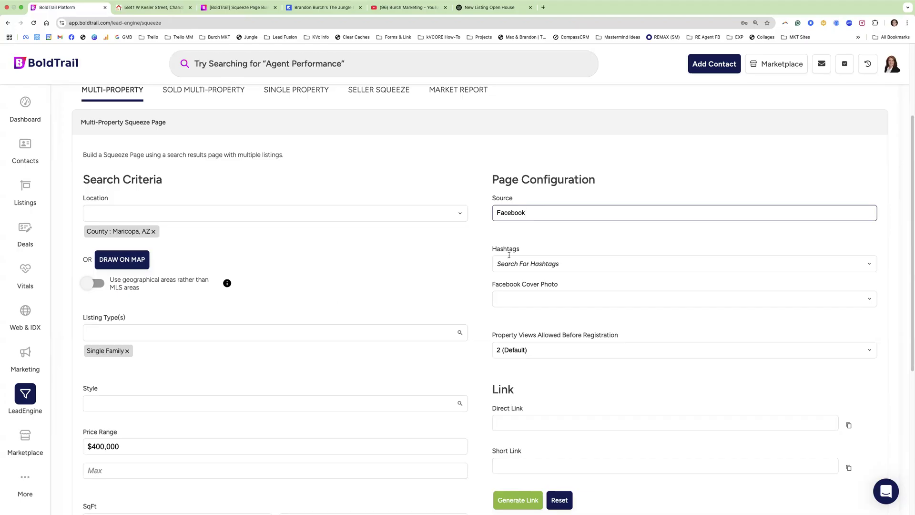
{"action": "left_click", "coordinate": [527, 263]}
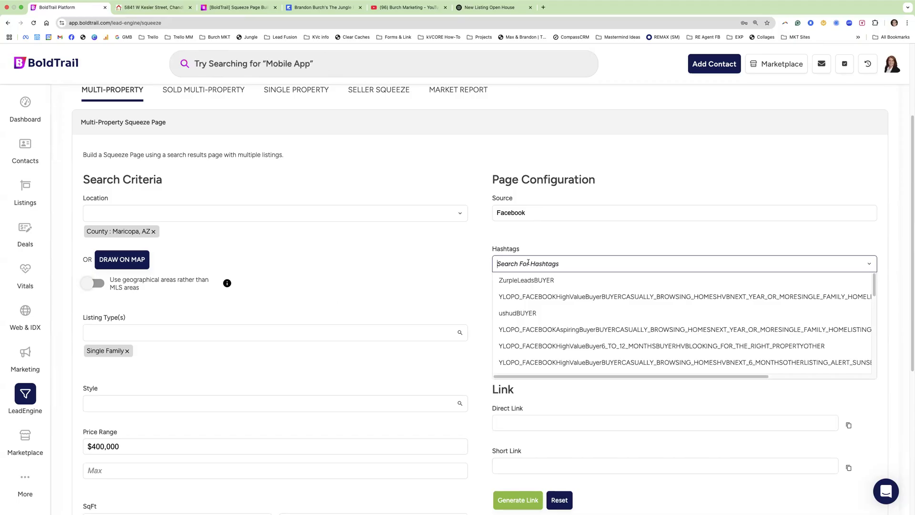
{"action": "type", "text": "NewConstructionMaricopa"}
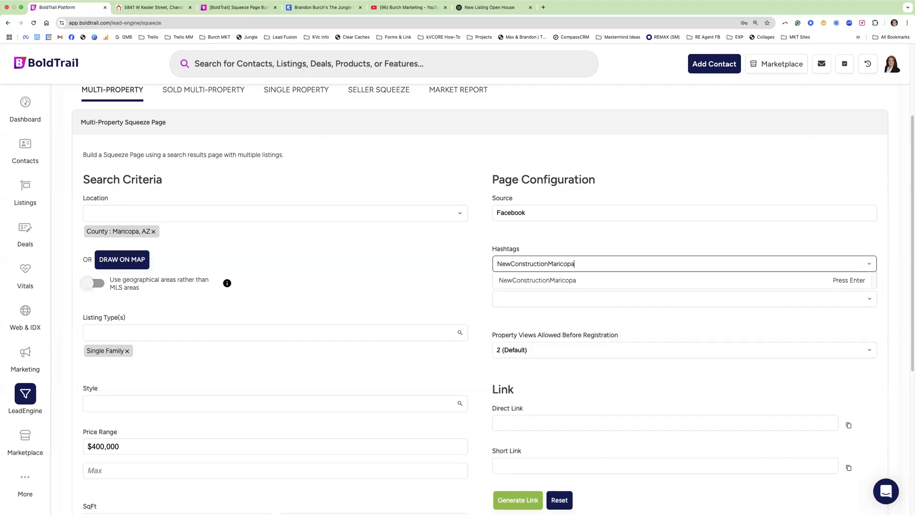
{"action": "left_click", "coordinate": [528, 286]}
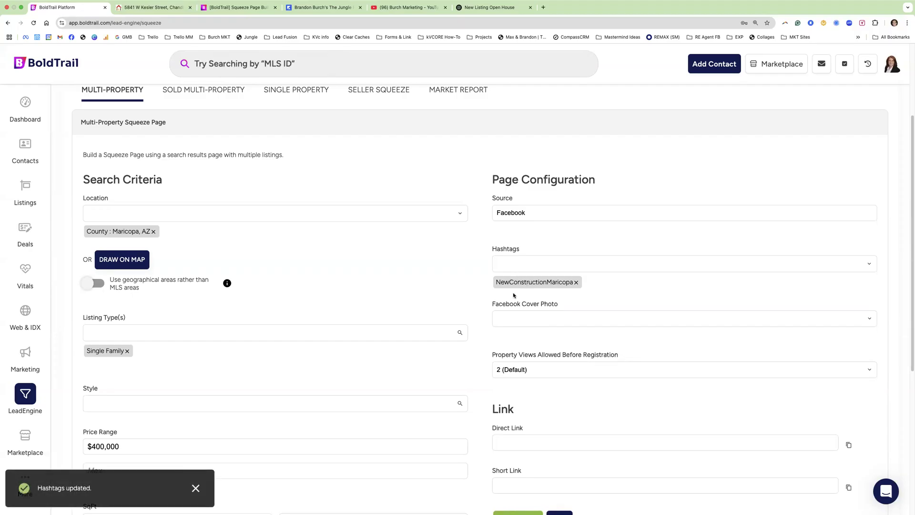
- Set Property Views Allowed Before Registration to 1 (Immediate), generate the links, and copy the Short Link
{"action": "scroll", "coordinate": [514, 295], "scroll_direction": "down", "scroll_amount": 3}
{"action": "left_click_drag", "start_coordinate": [497, 290], "coordinate": [625, 296]}
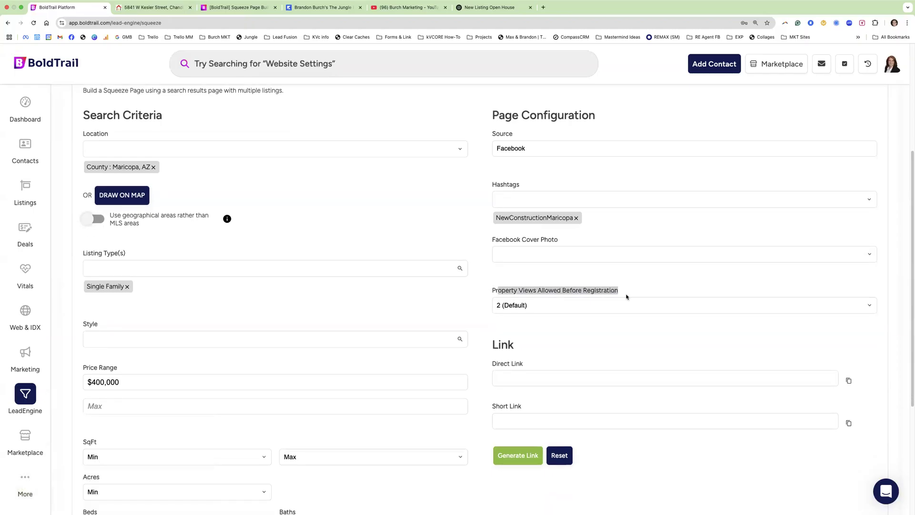
{"action": "left_click", "coordinate": [536, 309]}
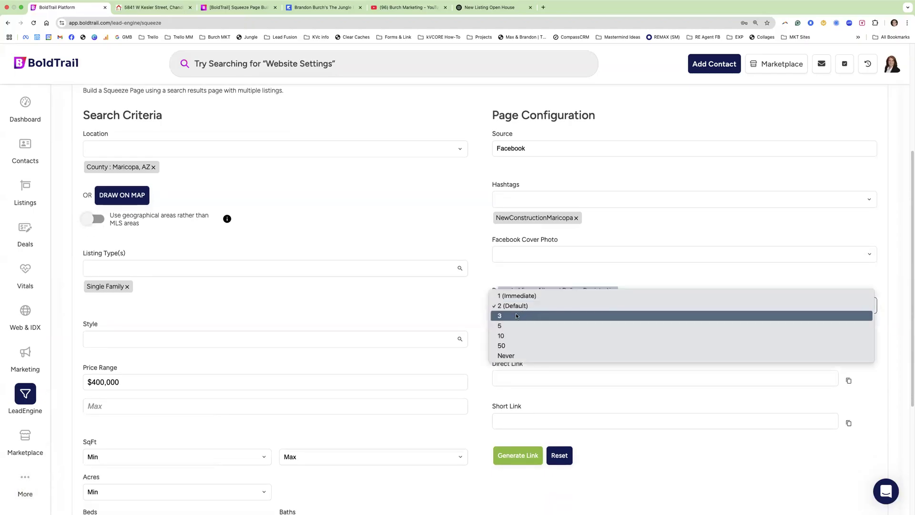
{"action": "left_click", "coordinate": [524, 285]}
{"action": "left_click_drag", "start_coordinate": [495, 294], "coordinate": [537, 294]}
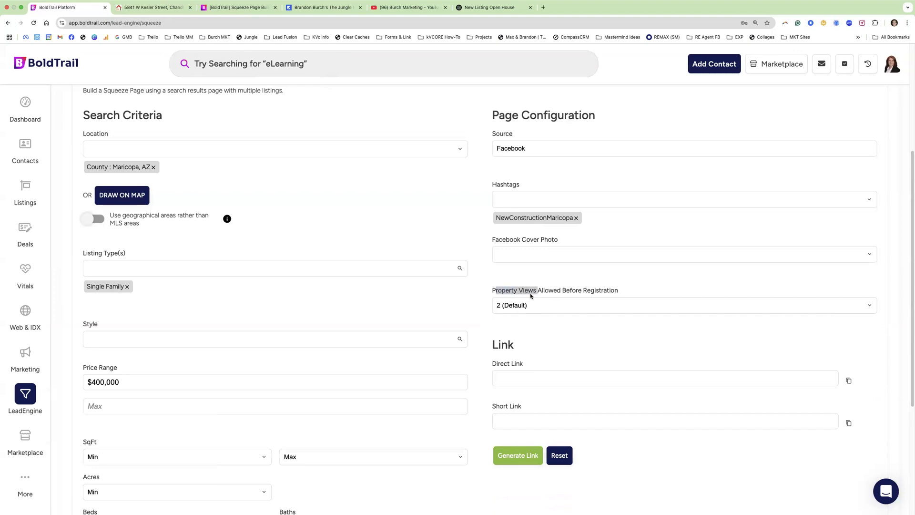
{"action": "left_click", "coordinate": [522, 306]}
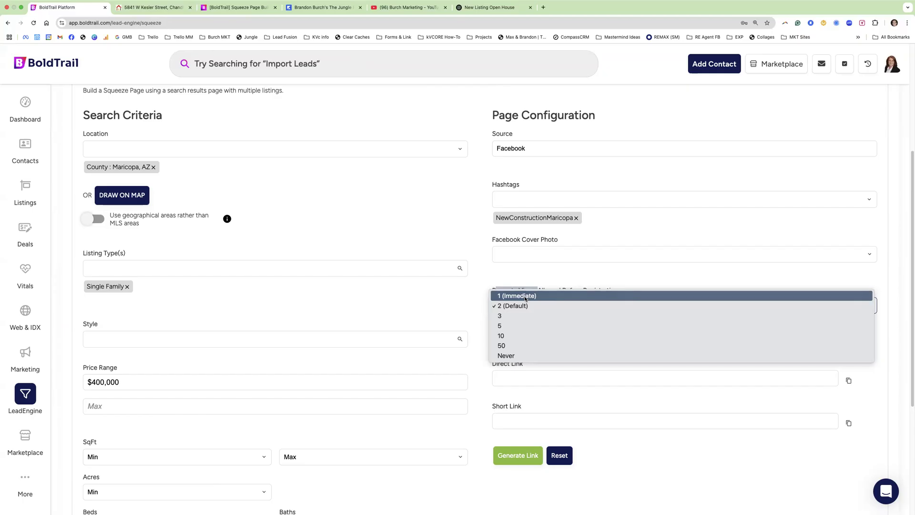
{"action": "left_click", "coordinate": [519, 297]}
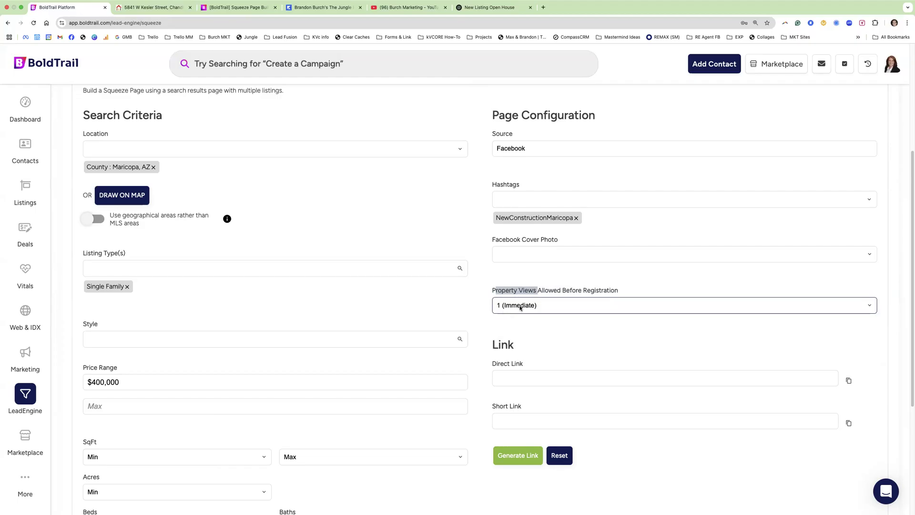
{"action": "left_click", "coordinate": [519, 455]}
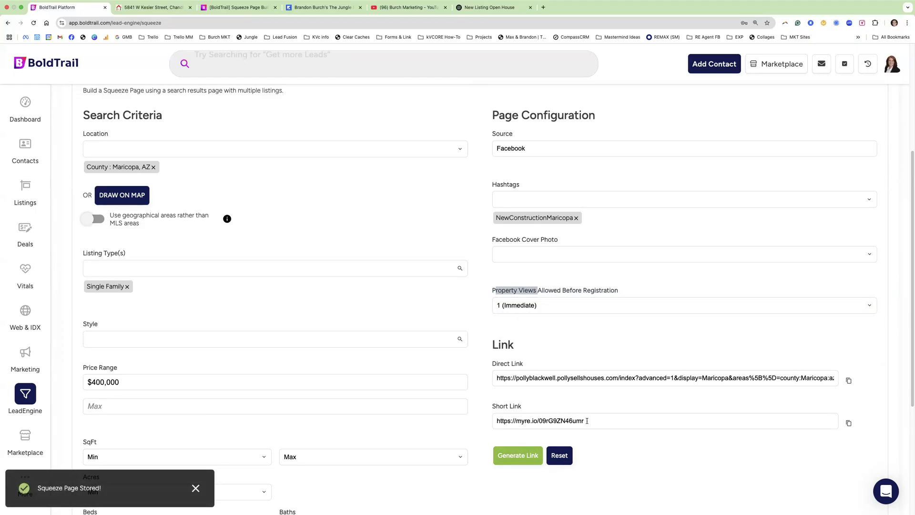
{"action": "left_click", "coordinate": [525, 419]}
{"action": "key", "text": "ctrl+c"}
- Load the copied short link in a new browser tab
{"action": "left_click", "coordinate": [543, 7]}
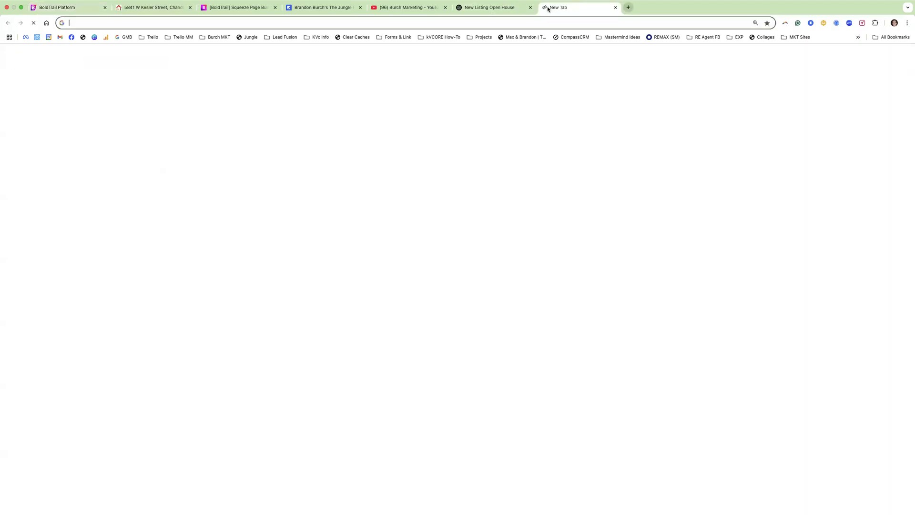
{"action": "key", "text": "ctrl+v"}
{"action": "key", "text": "Return"}
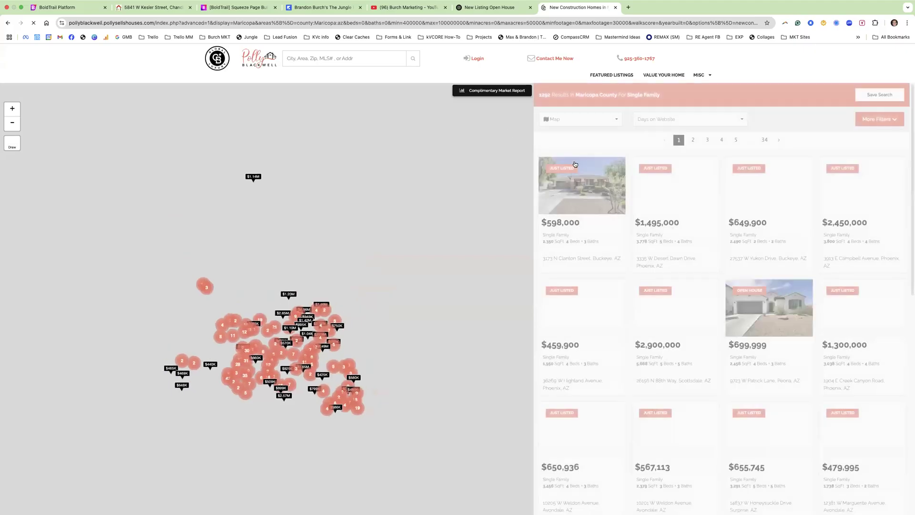
{"action": "mouse_move", "coordinate": [576, 165]}
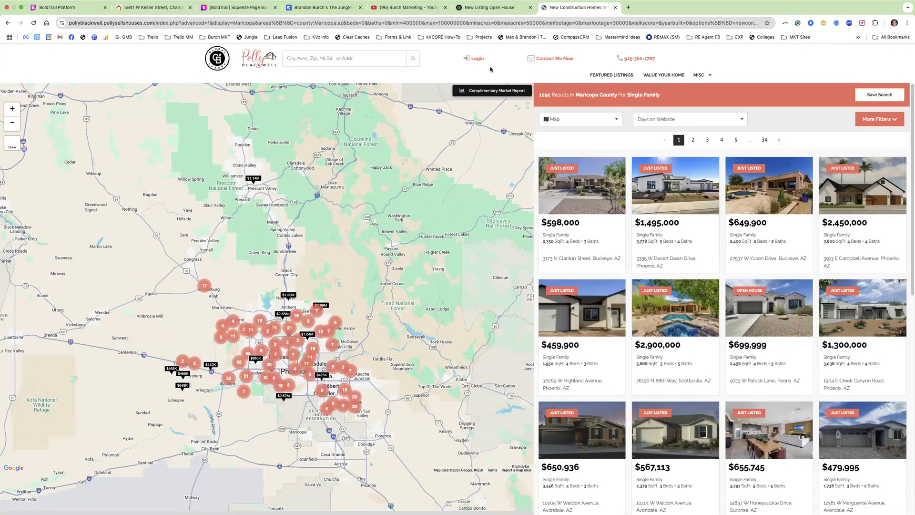
{"action": "left_click", "coordinate": [588, 169]}
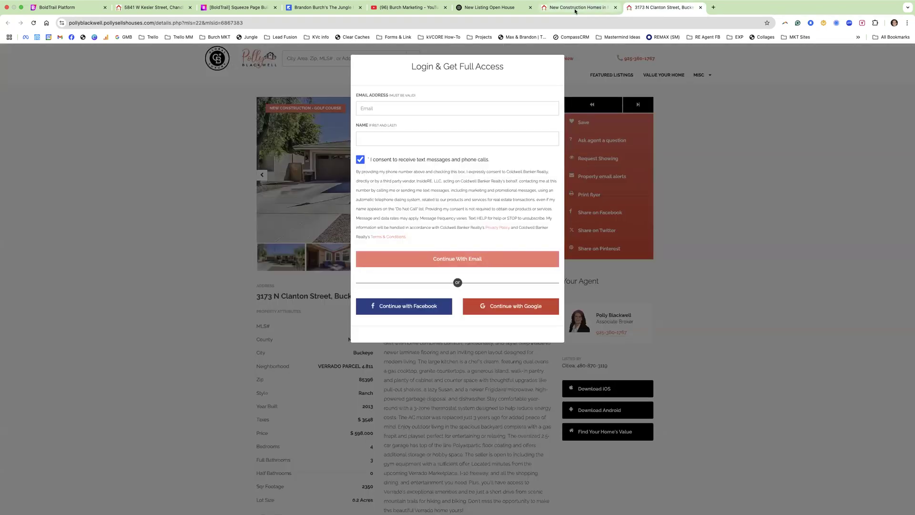
{"action": "left_click", "coordinate": [575, 8]}
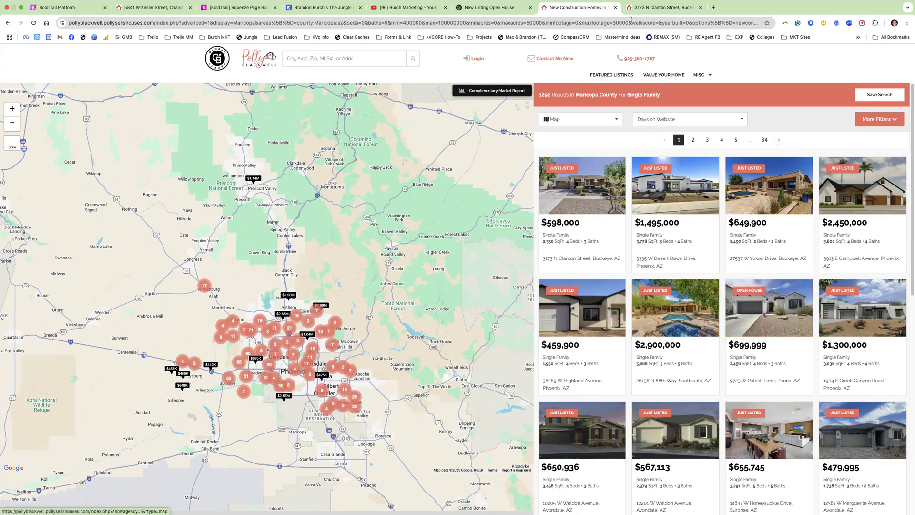
{"action": "left_click", "coordinate": [644, 8]}
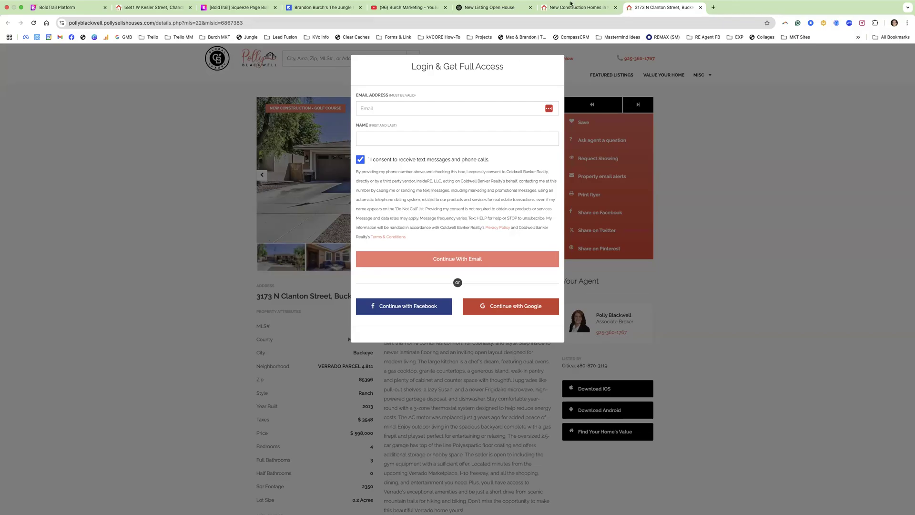
{"action": "left_click", "coordinate": [575, 16]}
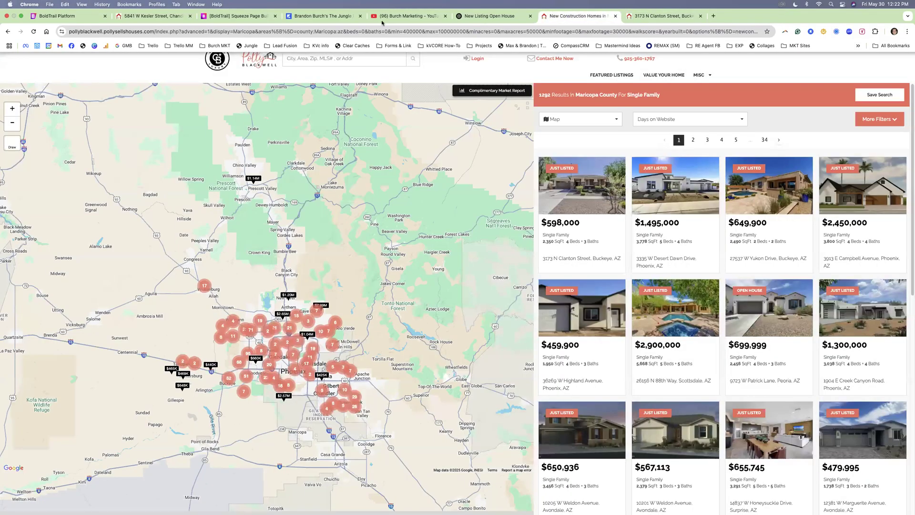
{"action": "left_click", "coordinate": [88, 17]}
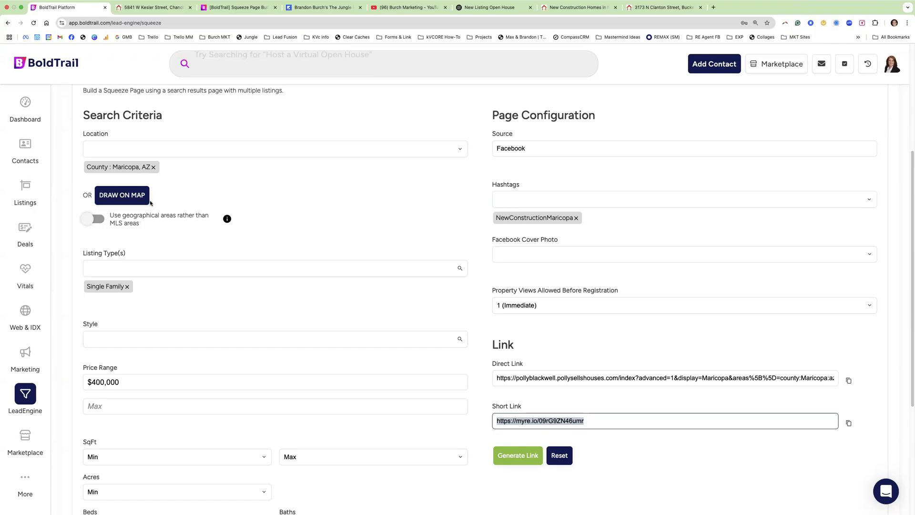
- Reset the multi-property squeeze page form to clear all previous settings
{"action": "scroll", "coordinate": [155, 238], "scroll_direction": "up", "scroll_amount": 4}
{"action": "scroll", "coordinate": [211, 288], "scroll_direction": "down", "scroll_amount": 3}
{"action": "scroll", "coordinate": [190, 333], "scroll_direction": "down", "scroll_amount": 5}
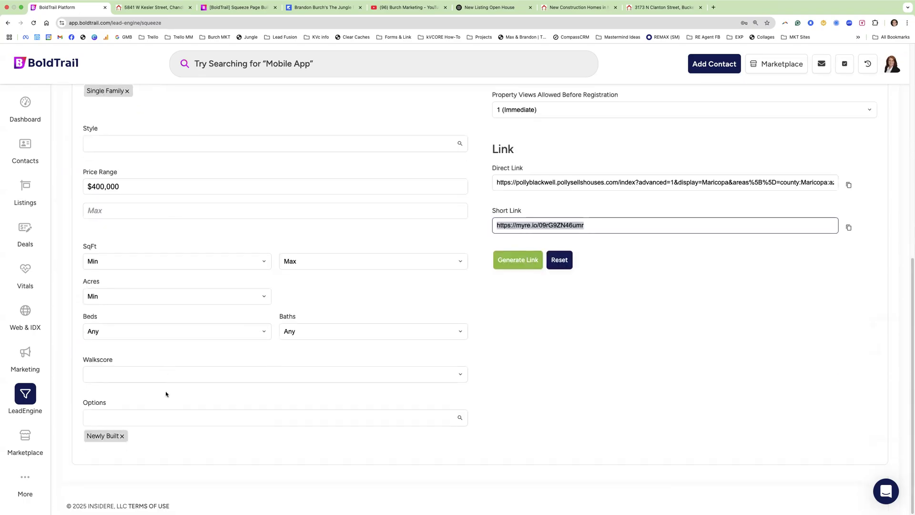
{"action": "left_click", "coordinate": [560, 326]}
- Bring up the Polygon Map Search dialog via Draw on Map
{"action": "scroll", "coordinate": [234, 310], "scroll_direction": "up", "scroll_amount": 5}
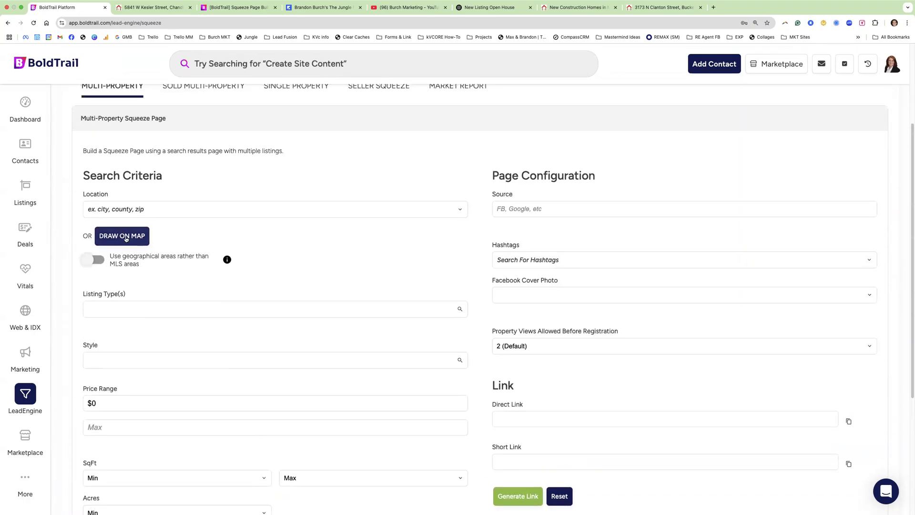
{"action": "left_click", "coordinate": [127, 239]}
{"action": "left_click", "coordinate": [127, 238]}
{"action": "left_click", "coordinate": [129, 238]}
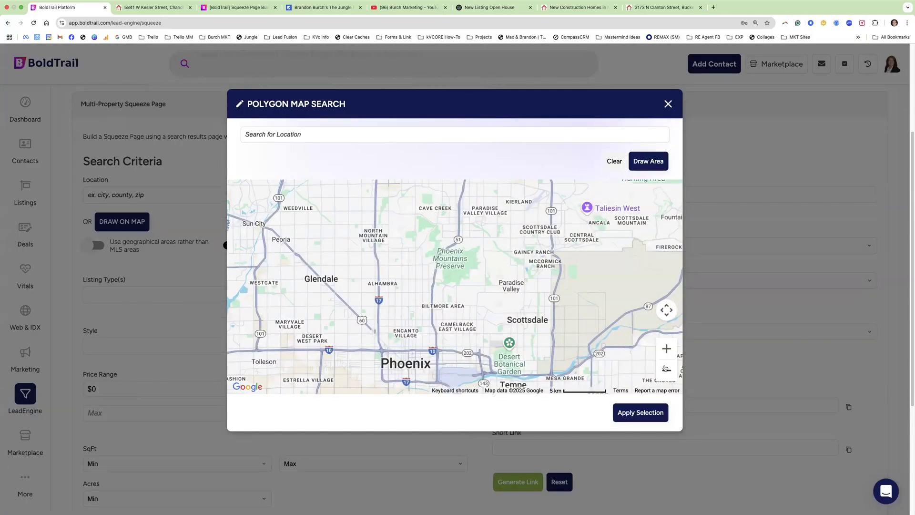
- Zoom the map in on Glendale down to the Cactus Wren neighbourhood level
{"action": "scroll", "coordinate": [459, 306], "scroll_direction": "down", "scroll_amount": 2}
{"action": "left_click_drag", "start_coordinate": [452, 305], "coordinate": [475, 296]}
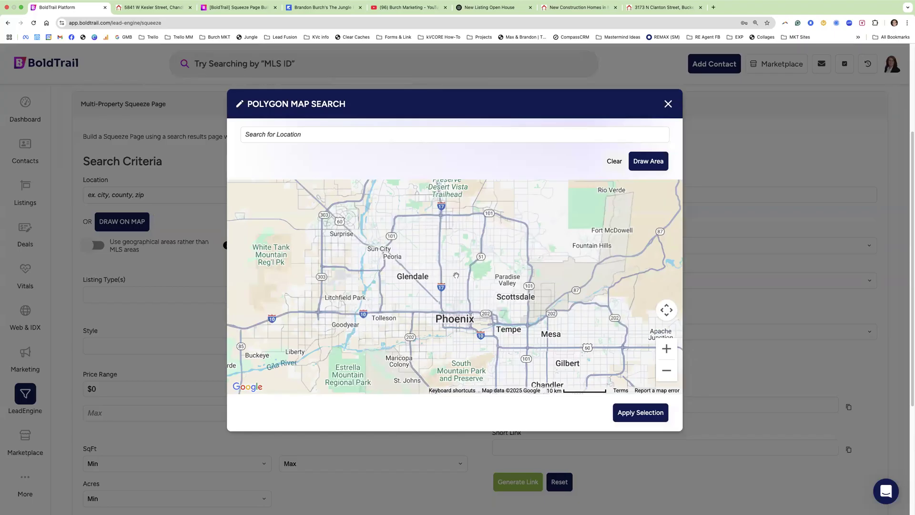
{"action": "left_click", "coordinate": [667, 349]}
{"action": "left_click_drag", "start_coordinate": [575, 288], "coordinate": [624, 317]}
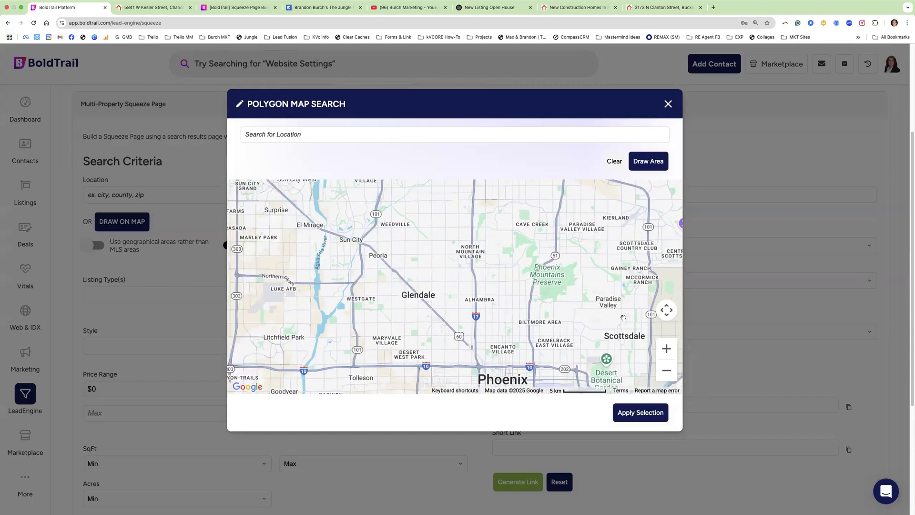
{"action": "left_click", "coordinate": [666, 349]}
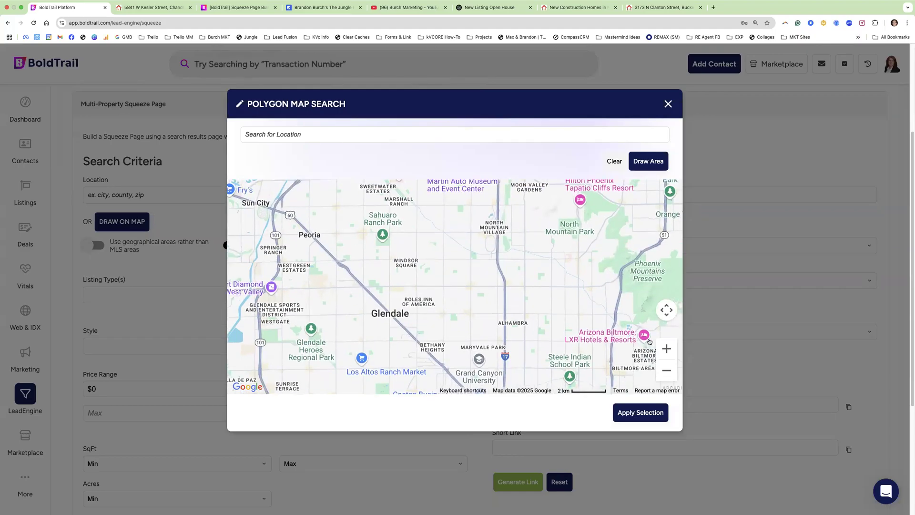
{"action": "left_click", "coordinate": [665, 350]}
{"action": "left_click_drag", "start_coordinate": [595, 282], "coordinate": [568, 293]}
{"action": "left_click", "coordinate": [667, 349]}
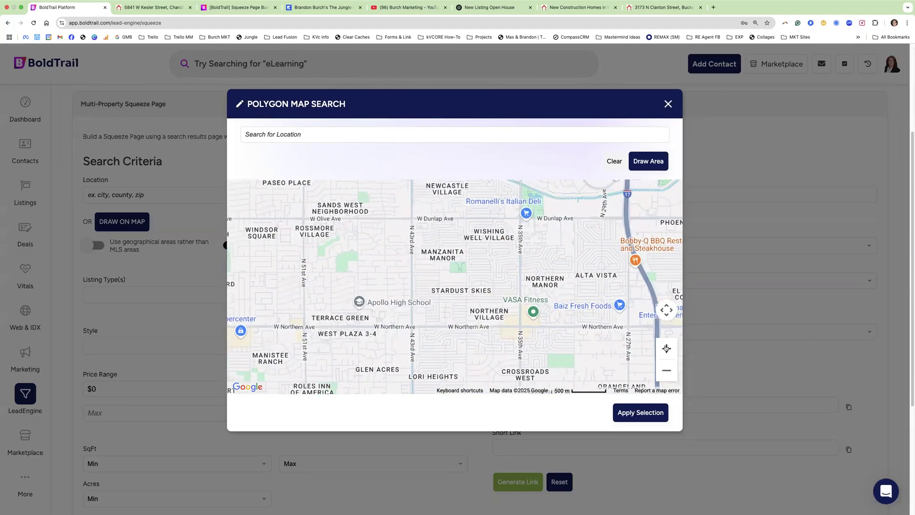
{"action": "left_click", "coordinate": [667, 349]}
{"action": "left_click_drag", "start_coordinate": [439, 258], "coordinate": [459, 257]}
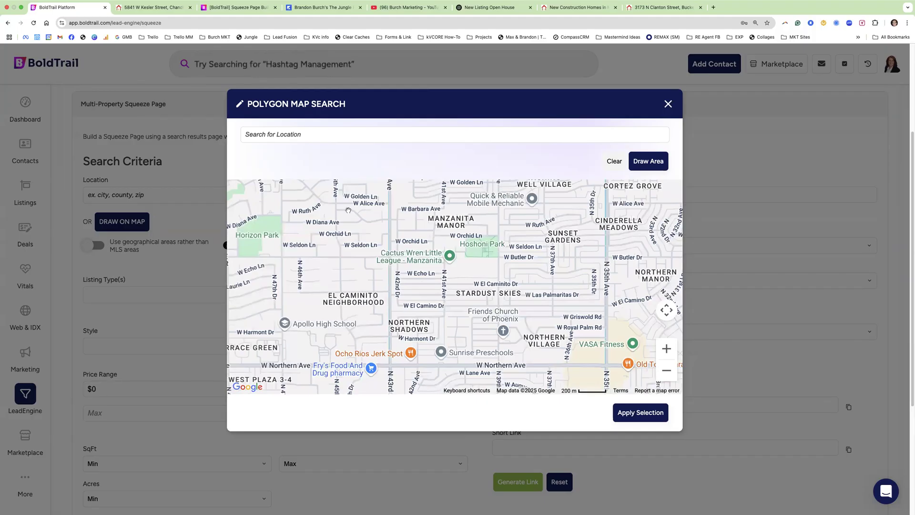
- Draw an area around Stardust Skies and apply it as the search location
{"action": "left_click", "coordinate": [657, 160]}
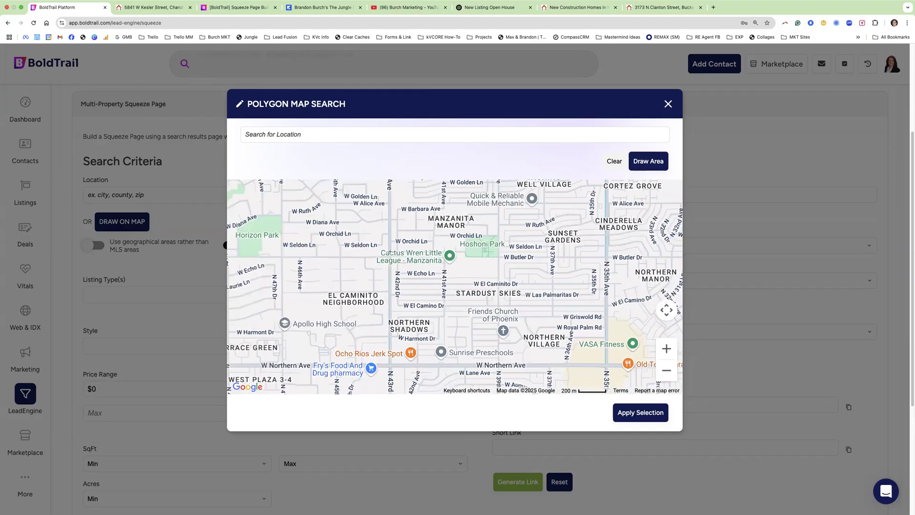
{"action": "mouse_move", "coordinate": [388, 256]}
{"action": "left_mouse_down"}
{"action": "mouse_move", "coordinate": [504, 256]}
{"action": "mouse_move", "coordinate": [500, 316]}
{"action": "mouse_move", "coordinate": [389, 315]}
{"action": "mouse_move", "coordinate": [389, 256]}
{"action": "left_mouse_up"}
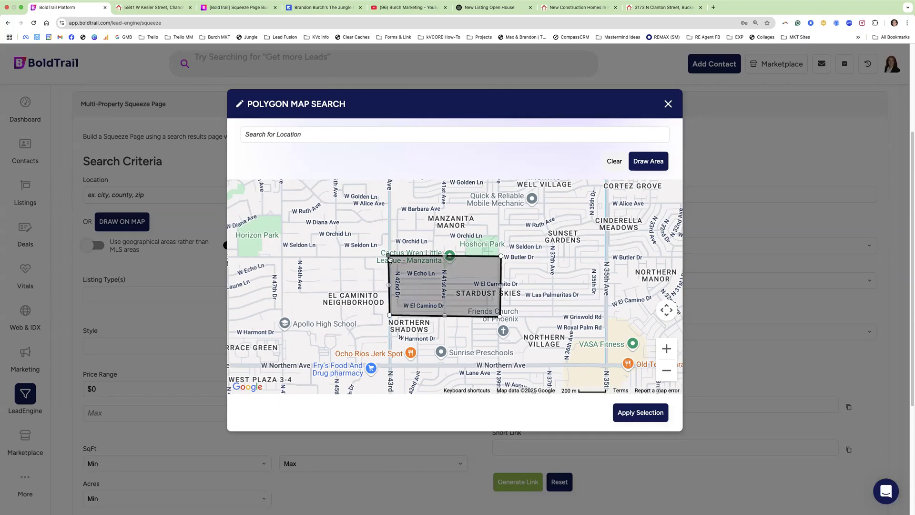
{"action": "left_click", "coordinate": [646, 409]}
- Review the drawn Stardust Skies map area and close it unchanged
{"action": "scroll", "coordinate": [221, 221], "scroll_direction": "down", "scroll_amount": 2}
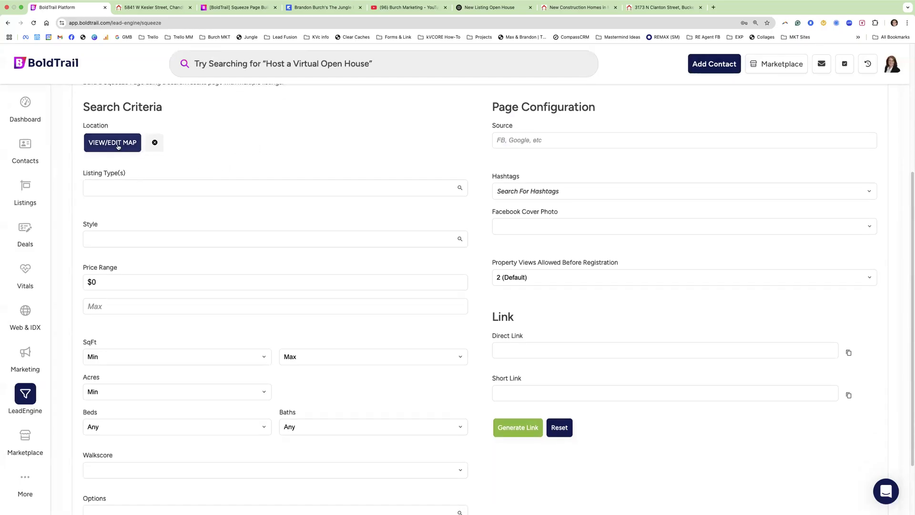
{"action": "left_click", "coordinate": [108, 143]}
{"action": "left_click", "coordinate": [622, 420]}
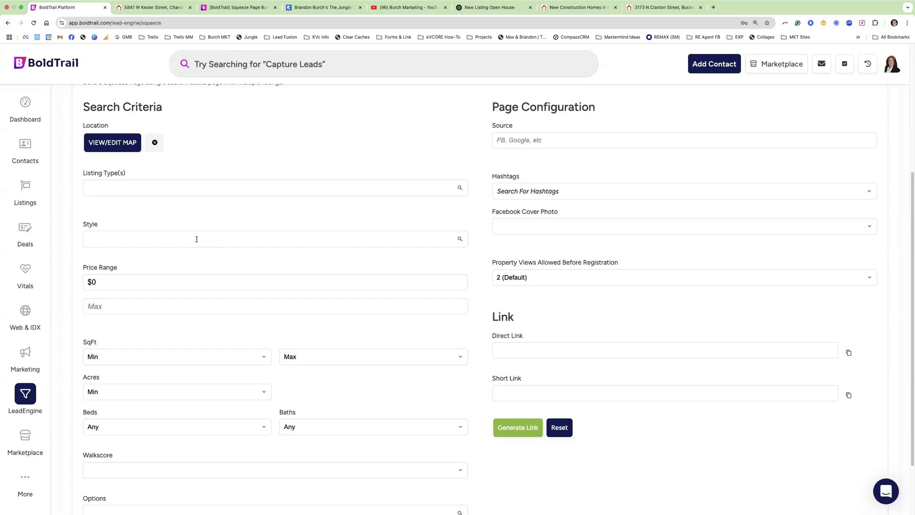
- Search the listing types for 'single' and add Single Family
{"action": "left_click", "coordinate": [113, 185]}
{"action": "scroll", "coordinate": [129, 248], "scroll_direction": "down", "scroll_amount": 3}
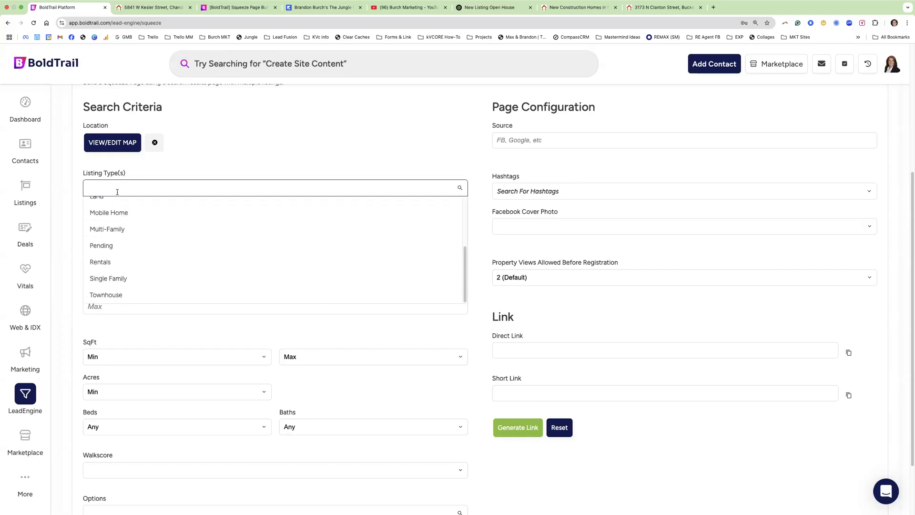
{"action": "left_click_drag", "start_coordinate": [124, 174], "coordinate": [91, 173]}
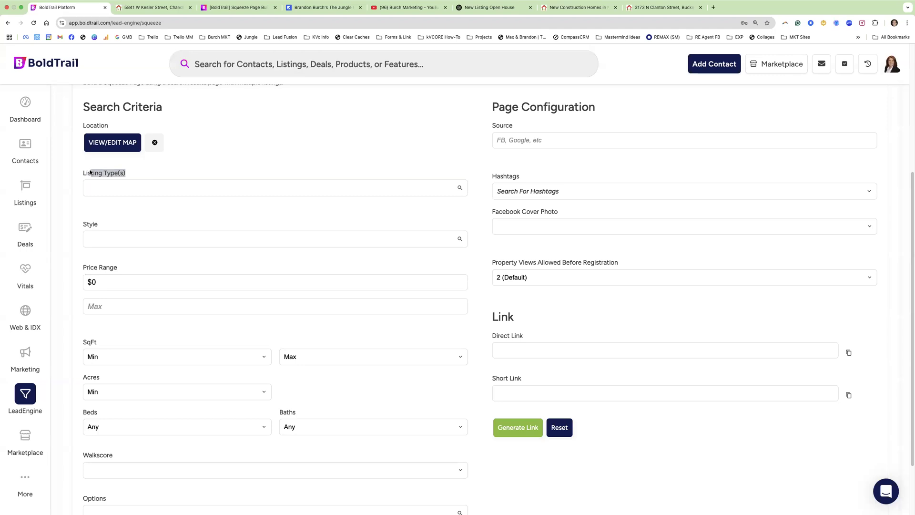
{"action": "left_click", "coordinate": [131, 185]}
{"action": "type", "text": "single"}
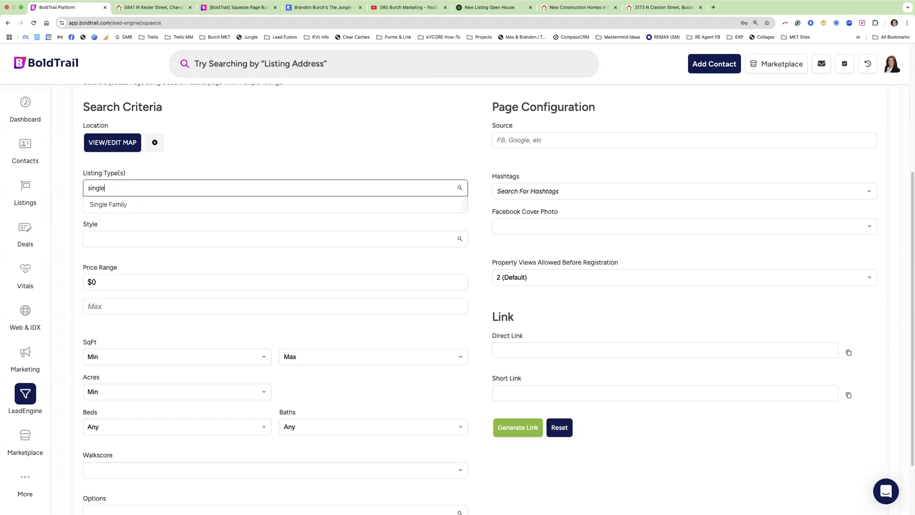
{"action": "left_click", "coordinate": [137, 207]}
- Check the drawn map area again and close the map, keeping the area
{"action": "scroll", "coordinate": [133, 224], "scroll_direction": "down", "scroll_amount": 2}
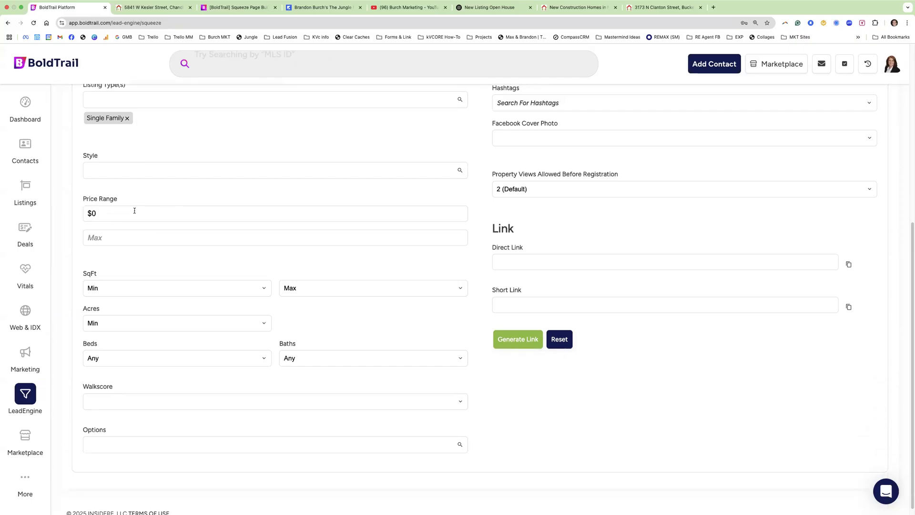
{"action": "scroll", "coordinate": [142, 210], "scroll_direction": "up", "scroll_amount": 2}
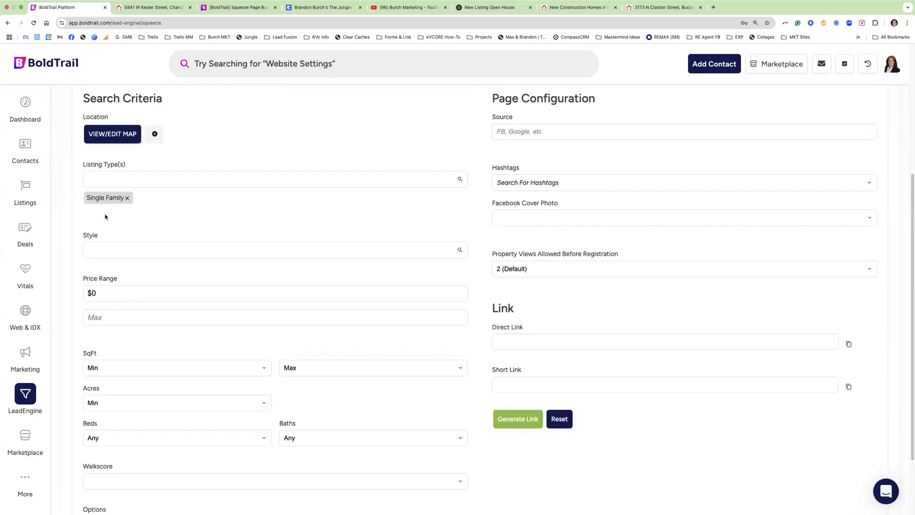
{"action": "scroll", "coordinate": [148, 265], "scroll_direction": "down", "scroll_amount": 3}
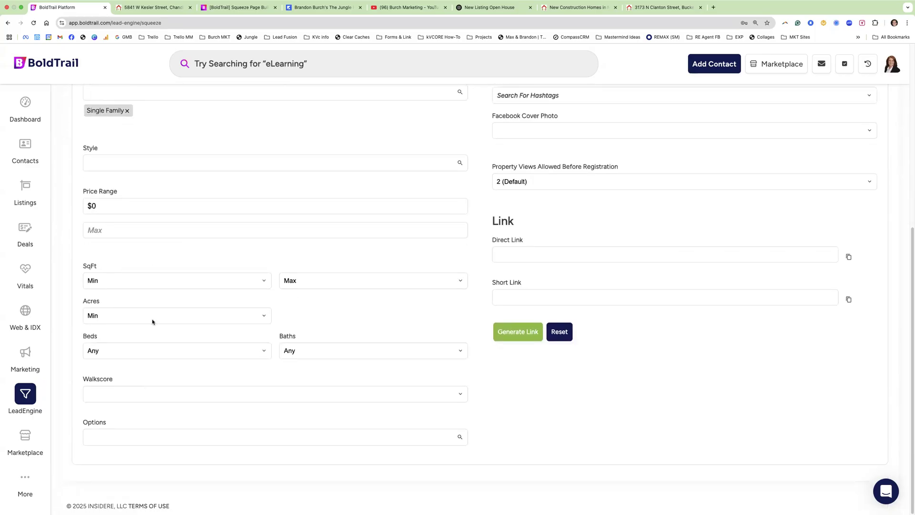
{"action": "scroll", "coordinate": [196, 257], "scroll_direction": "up", "scroll_amount": 3}
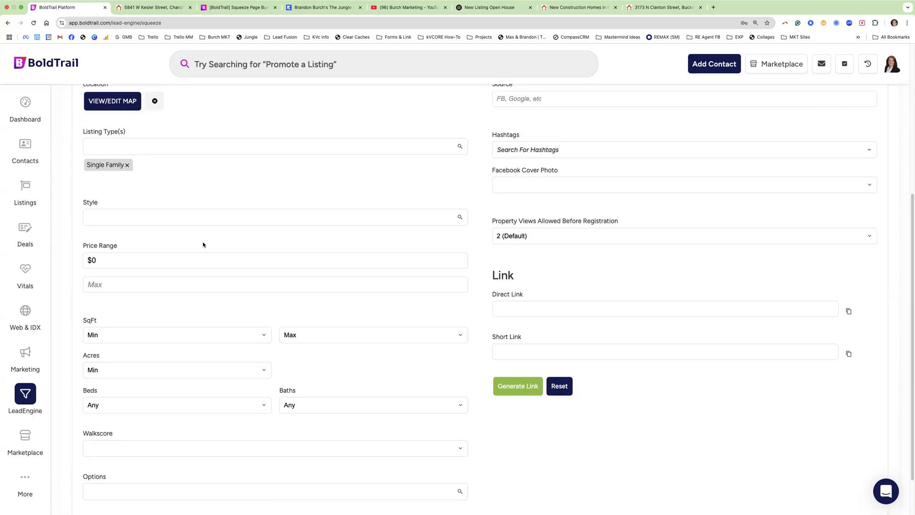
{"action": "left_click", "coordinate": [117, 143]}
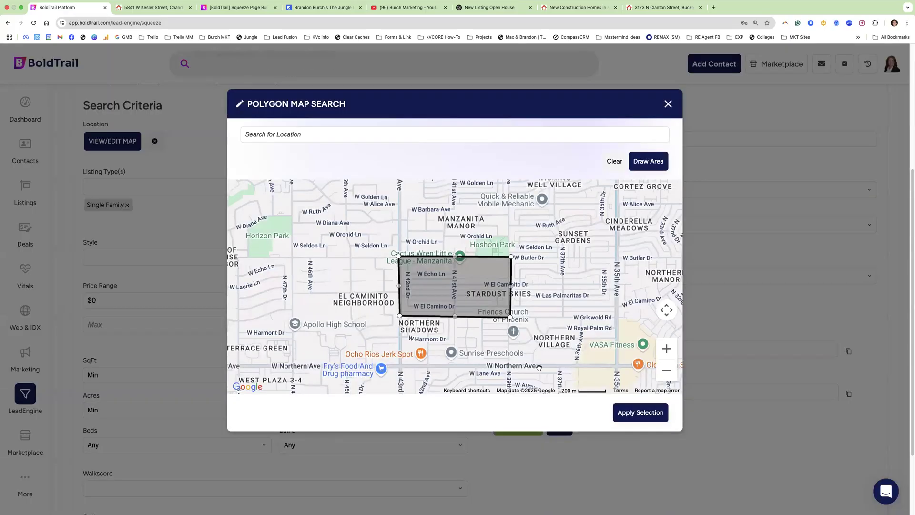
{"action": "left_click", "coordinate": [89, 310]}
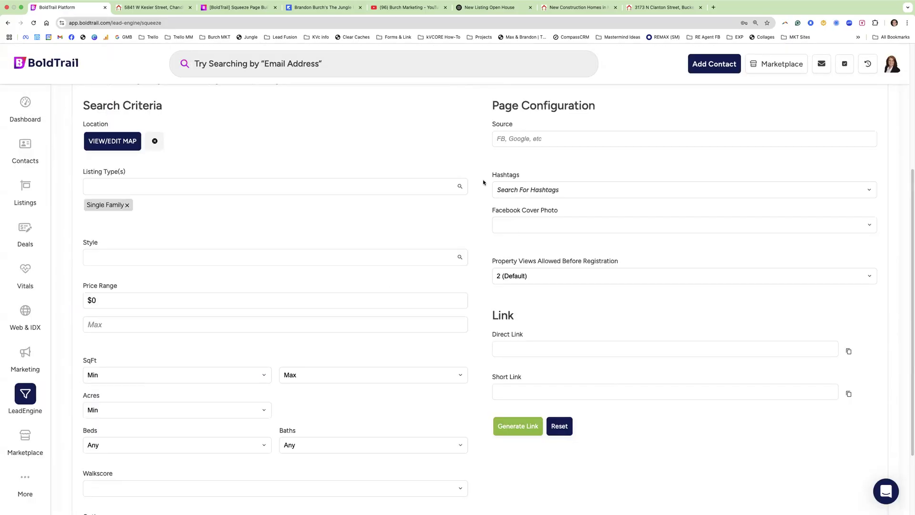
- Set allowed property views before registration to 1 (Immediate)
{"action": "left_click", "coordinate": [518, 139]}
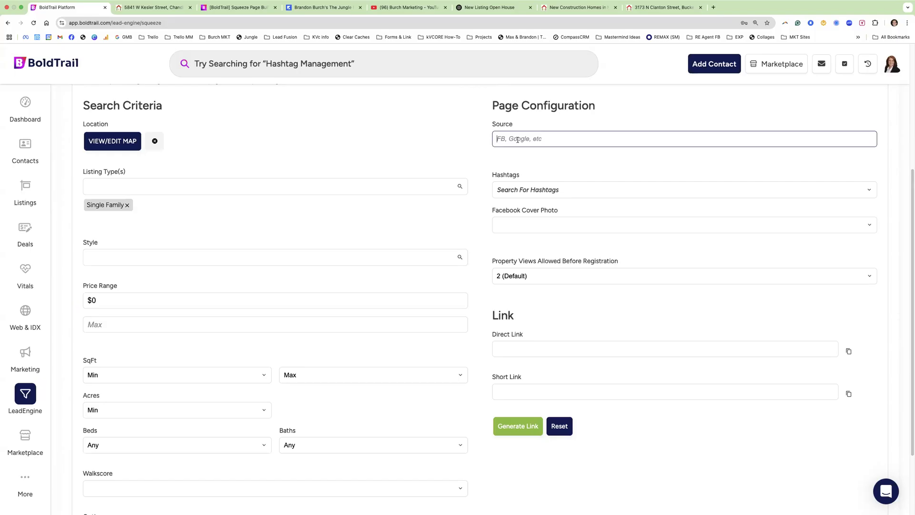
{"action": "left_click", "coordinate": [522, 276]}
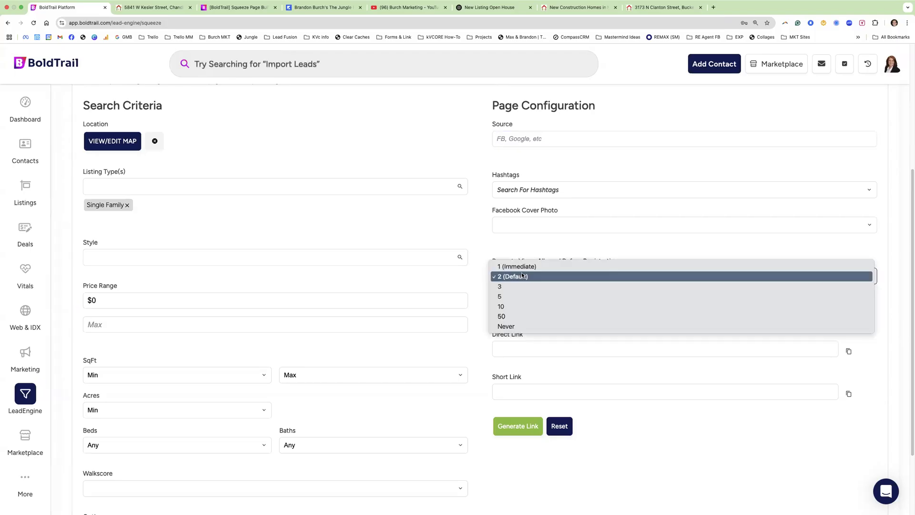
{"action": "left_click", "coordinate": [521, 327]}
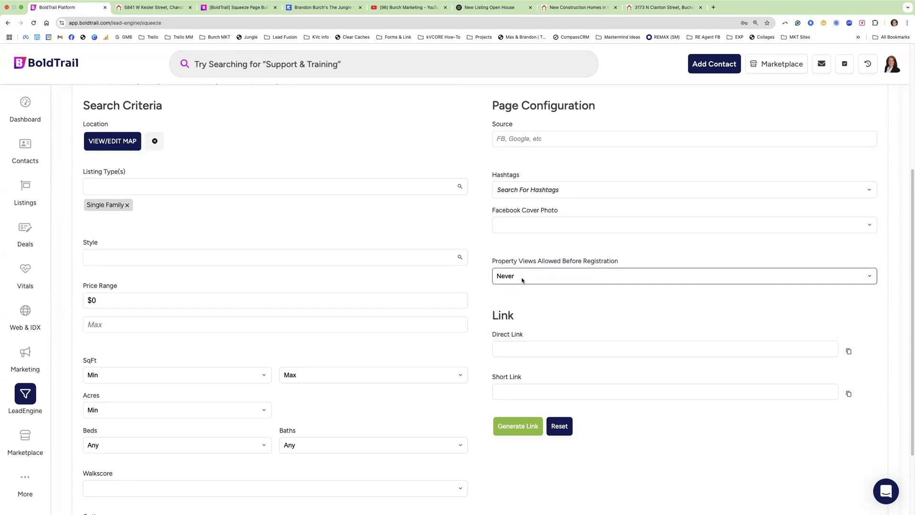
{"action": "left_click", "coordinate": [521, 278]}
{"action": "left_click", "coordinate": [517, 216]}
- Enter Facebook as the source, add the PalmVista hashtag, and confirm 1 (Immediate) views
{"action": "left_click", "coordinate": [523, 138]}
{"action": "type", "text": "Facebook"}
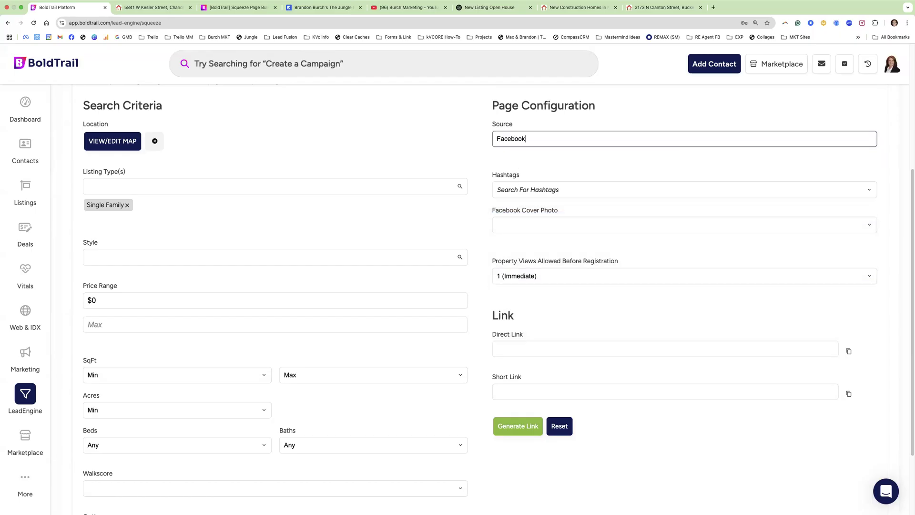
{"action": "left_click", "coordinate": [519, 190]}
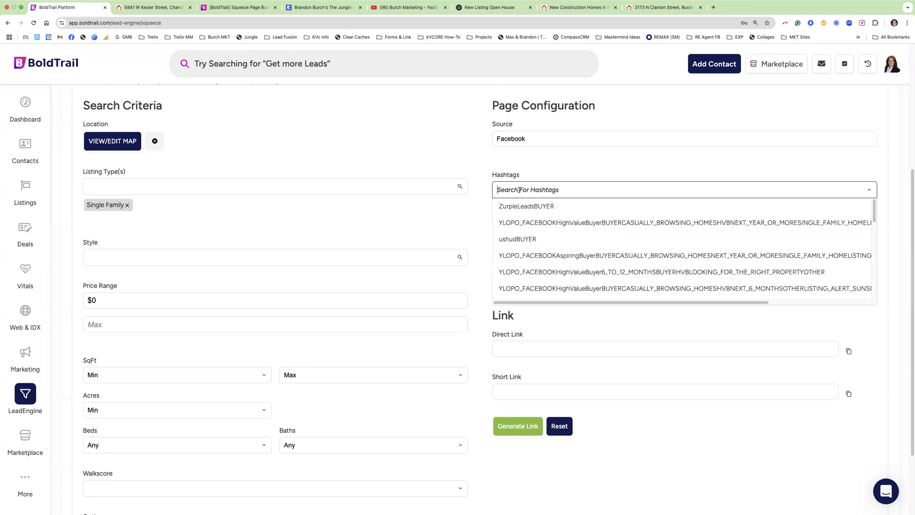
{"action": "type", "text": "PalmVista"}
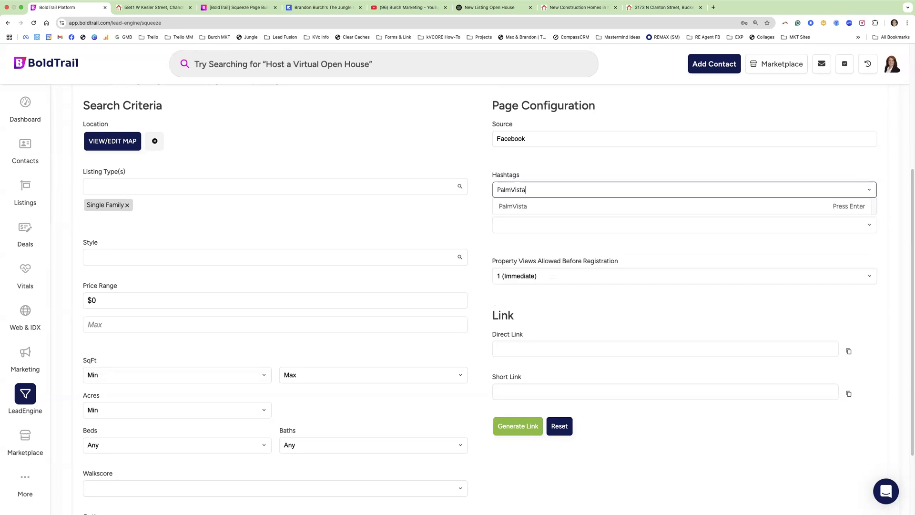
{"action": "left_click", "coordinate": [510, 207]}
{"action": "scroll", "coordinate": [519, 207], "scroll_direction": "down", "scroll_amount": 2}
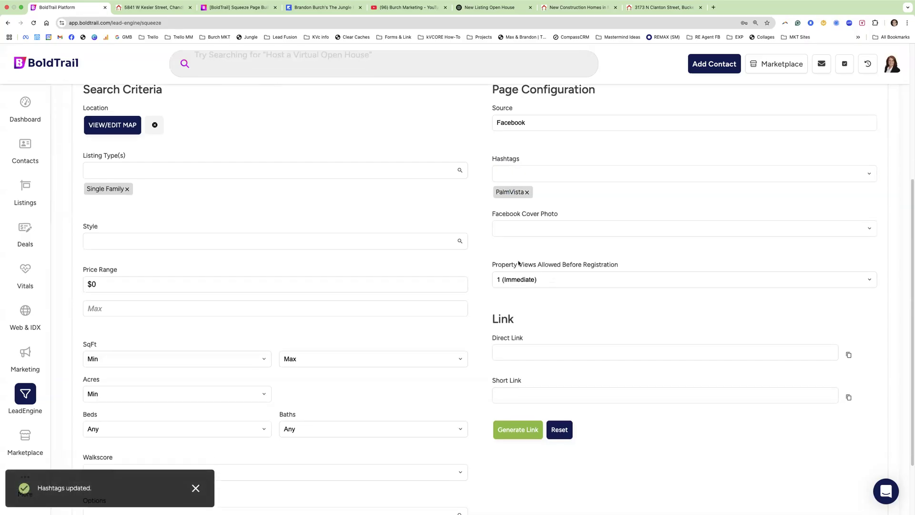
{"action": "left_click", "coordinate": [520, 260]}
{"action": "left_click", "coordinate": [531, 262]}
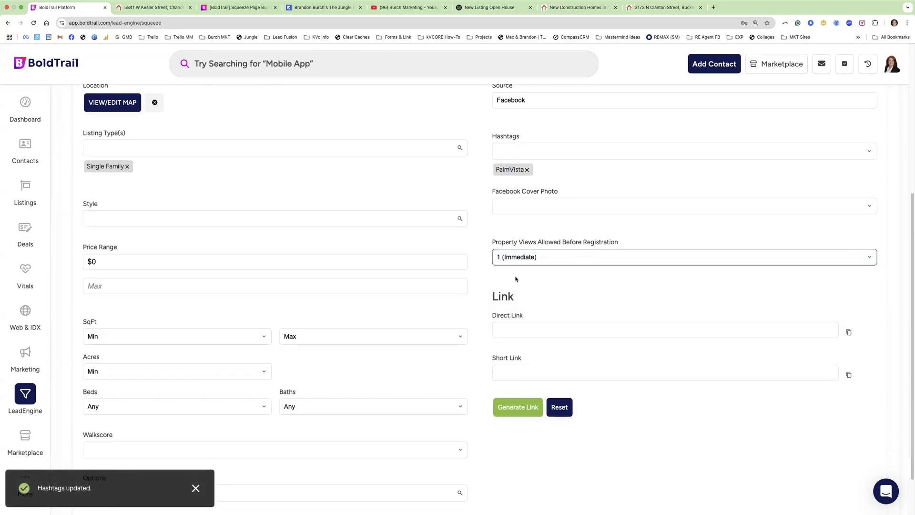
{"action": "scroll", "coordinate": [520, 334], "scroll_direction": "down", "scroll_amount": 2}
- Generate the squeeze page links and load the short link in a new tab
{"action": "left_click", "coordinate": [518, 364]}
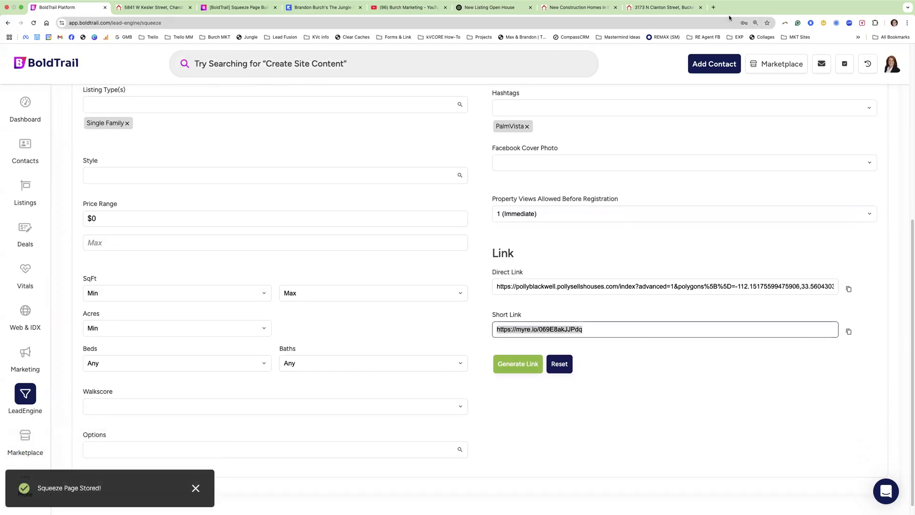
{"action": "left_click", "coordinate": [713, 7]}
{"action": "type", "text": "https://myre.io/069E8akJJPdq"}
{"action": "key", "text": "Return"}
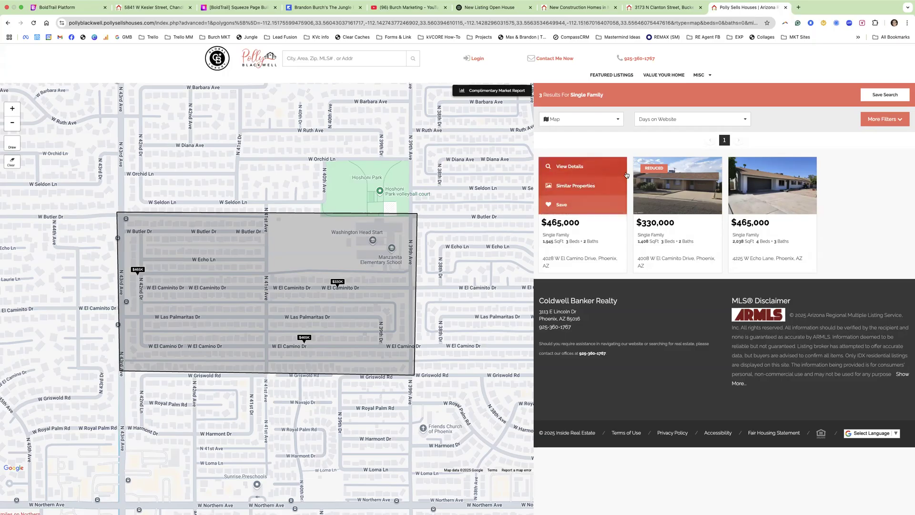
{"action": "left_click", "coordinate": [672, 167]}
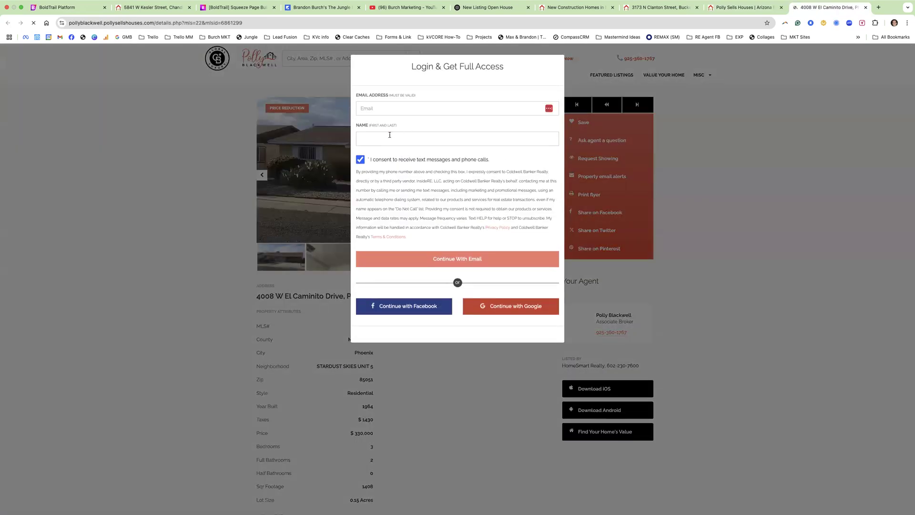
{"action": "left_click", "coordinate": [380, 108]}
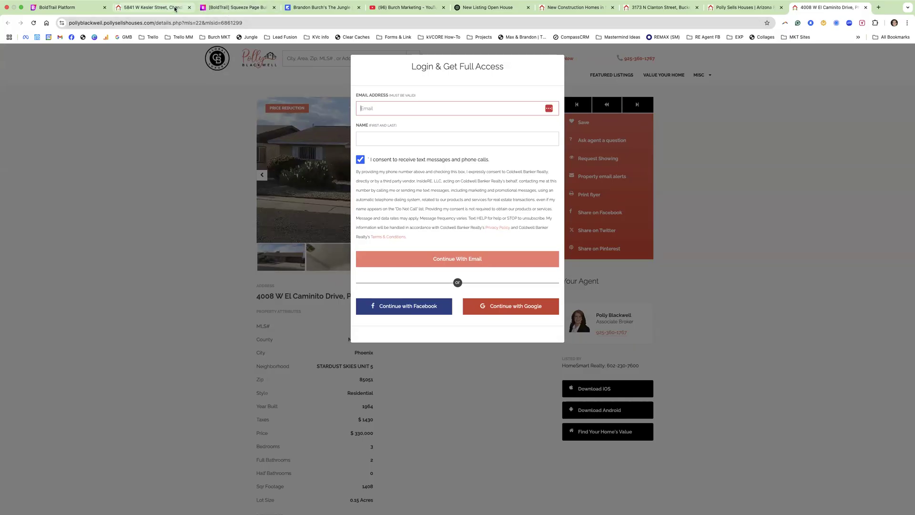
{"action": "left_click", "coordinate": [57, 7]}
{"action": "key", "text": "super+equal"}
{"action": "scroll", "coordinate": [138, 241], "scroll_direction": "up", "scroll_amount": 1}
{"action": "scroll", "coordinate": [145, 245], "scroll_direction": "down", "scroll_amount": 2}
- Drag the polygon's top corners north past Hoshoni Park and apply the enlarged area
{"action": "left_click", "coordinate": [109, 120]}
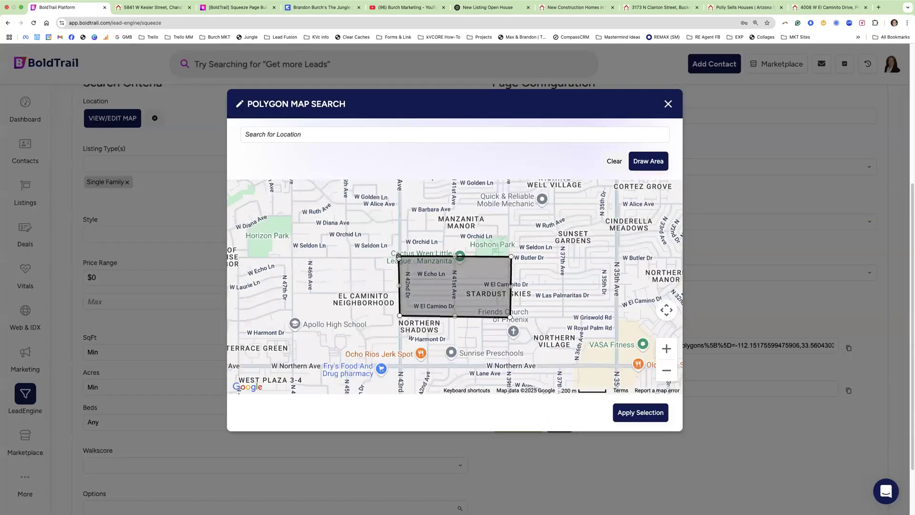
{"action": "left_click_drag", "start_coordinate": [399, 258], "coordinate": [392, 222]}
{"action": "left_click_drag", "start_coordinate": [512, 259], "coordinate": [523, 251]}
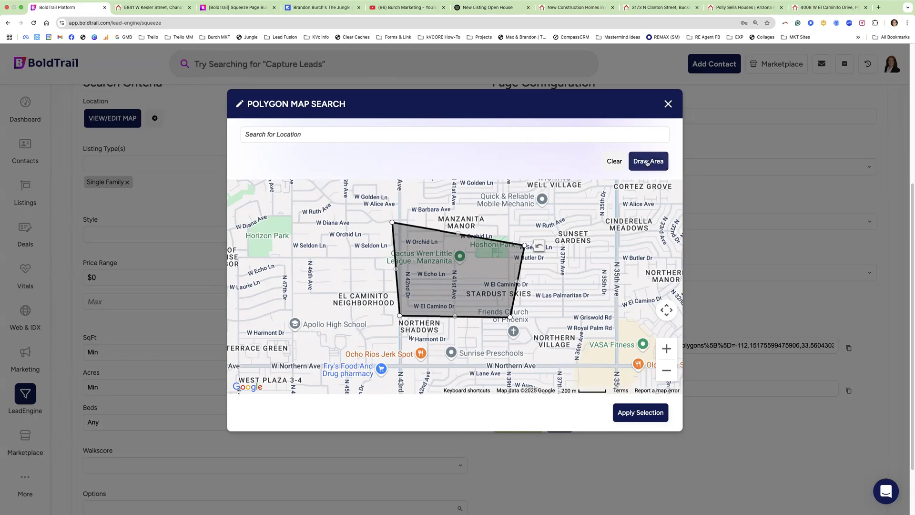
{"action": "left_click", "coordinate": [669, 103]}
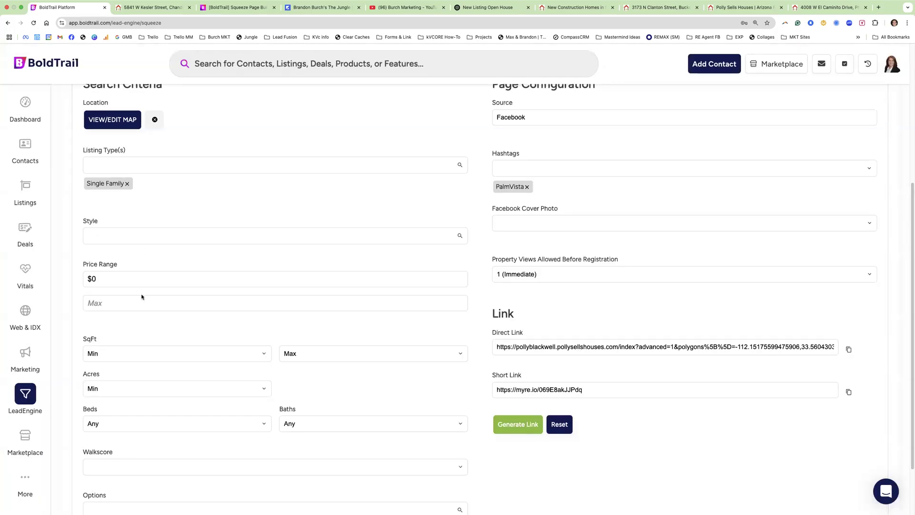
{"action": "scroll", "coordinate": [141, 294], "scroll_direction": "up", "scroll_amount": 5}
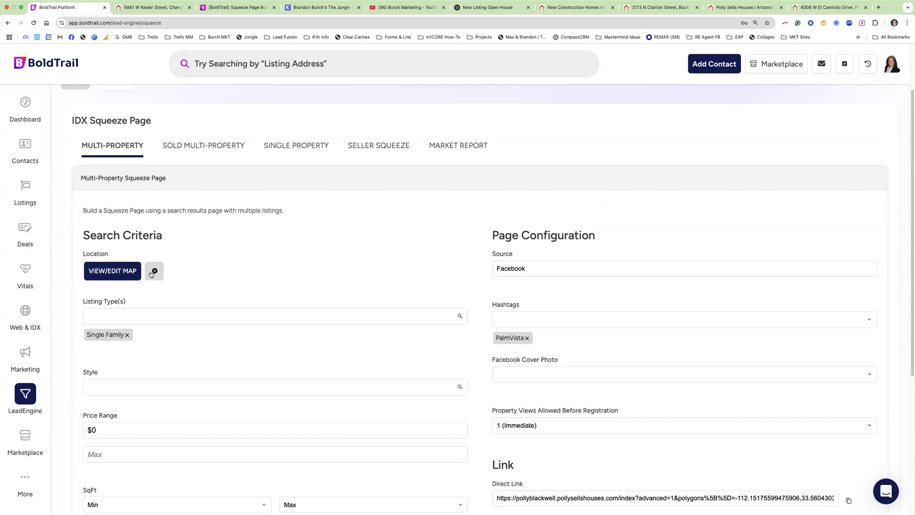
{"action": "left_click", "coordinate": [154, 271]}
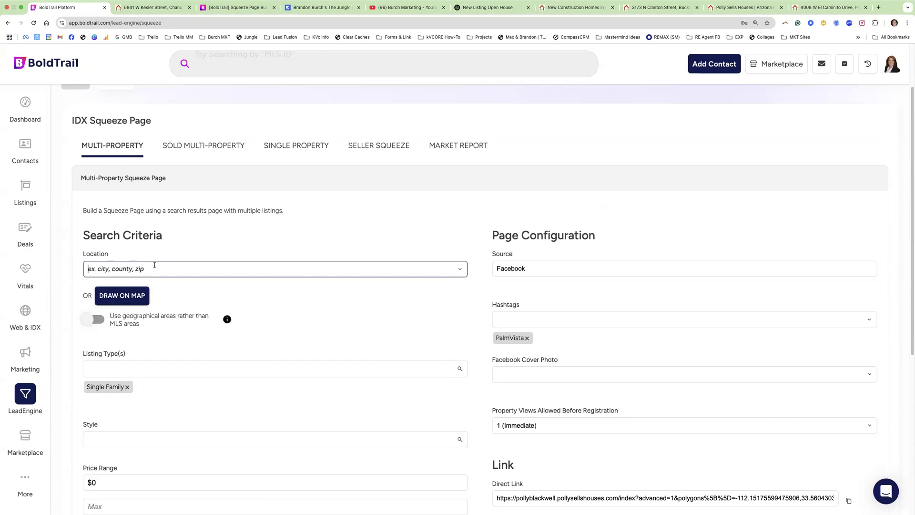
{"action": "type", "text": "pal"}
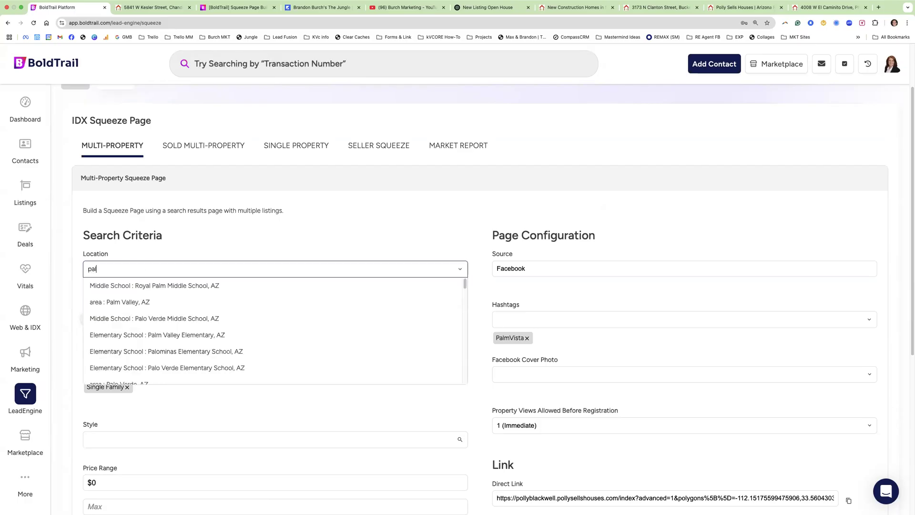
{"action": "scroll", "coordinate": [120, 324], "scroll_direction": "down", "scroll_amount": 3}
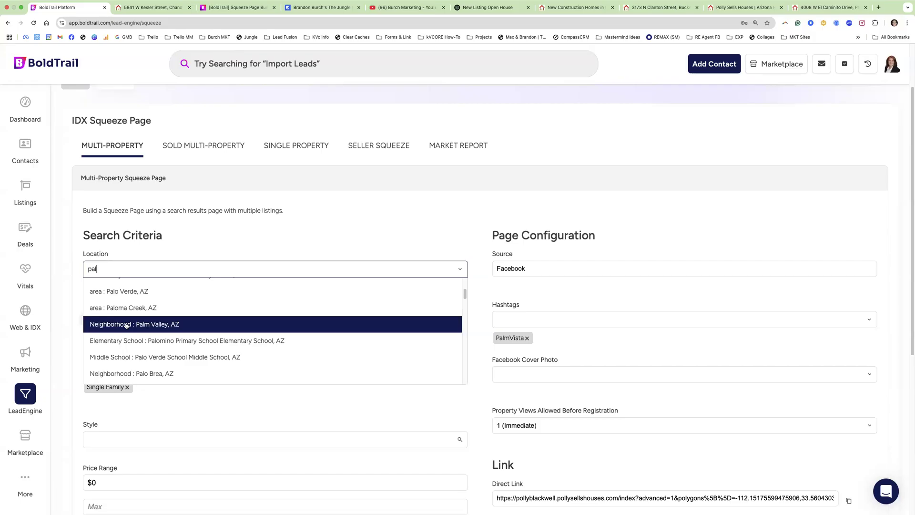
{"action": "left_click", "coordinate": [159, 236]}
{"action": "left_click", "coordinate": [125, 300]}
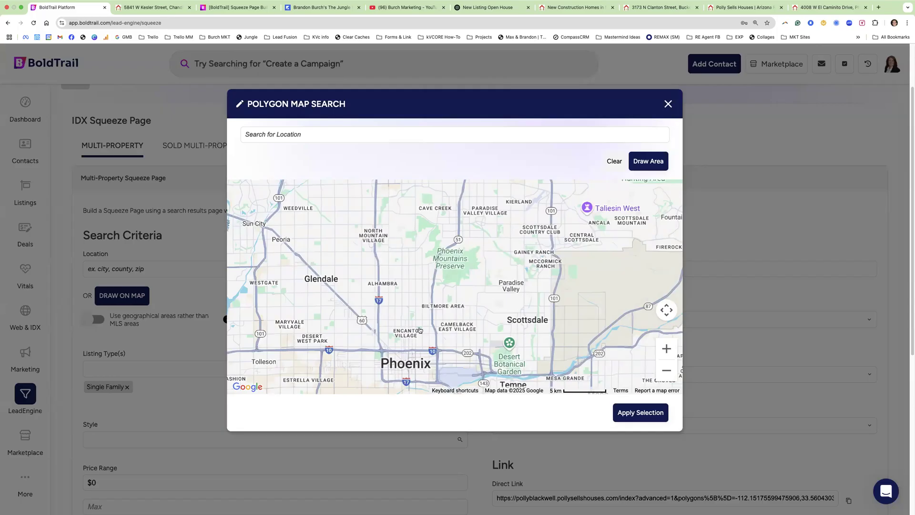
{"action": "left_click", "coordinate": [101, 240]}
{"action": "left_click", "coordinate": [125, 295]}
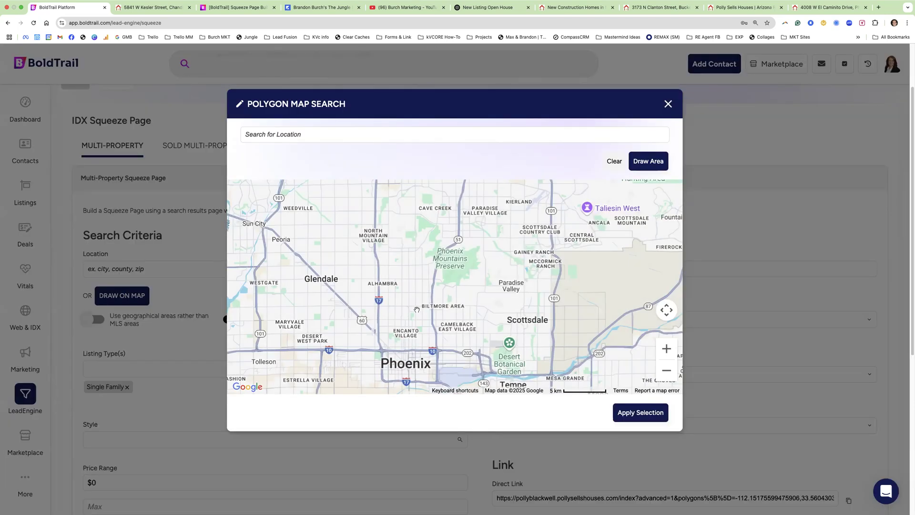
{"action": "left_click", "coordinate": [668, 104]}
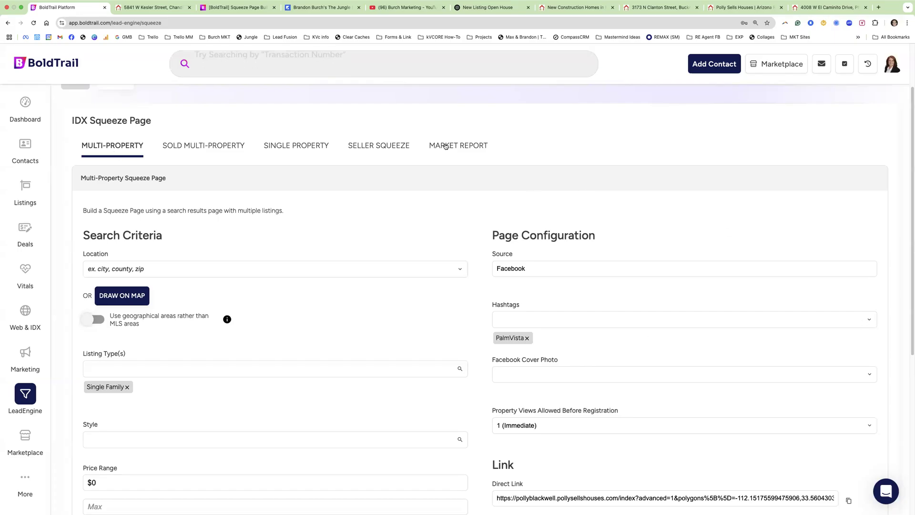
- Switch from the Market Report builder to the Seller Squeeze builder
{"action": "left_click", "coordinate": [449, 146]}
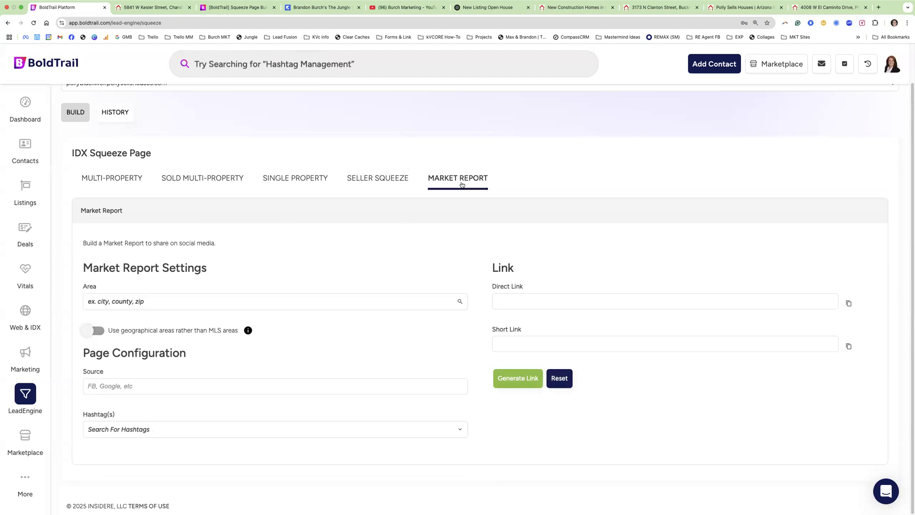
{"action": "left_click", "coordinate": [389, 180]}
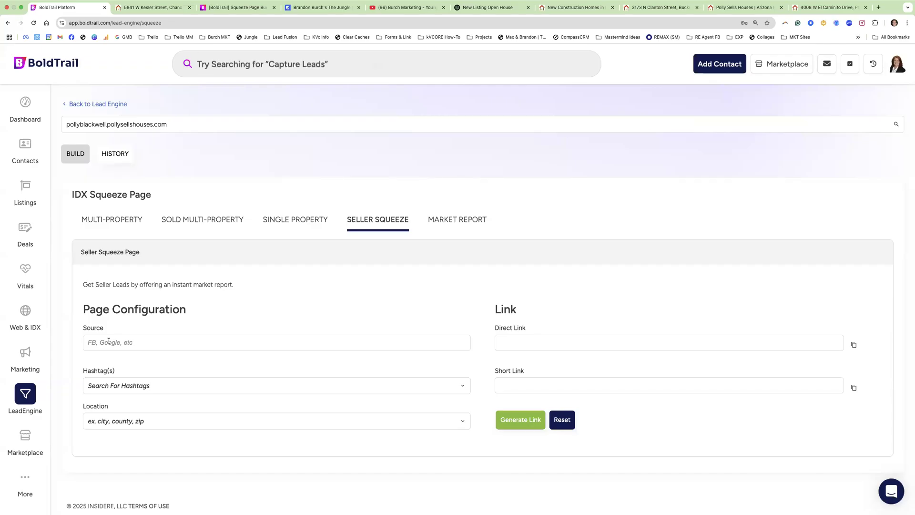
- Enter Facebook source, add hashtag MaricopaCountyHomeValue, and choose County: Maricopa, AZ as location
{"action": "left_click", "coordinate": [109, 341]}
{"action": "type", "text": "Facebook"}
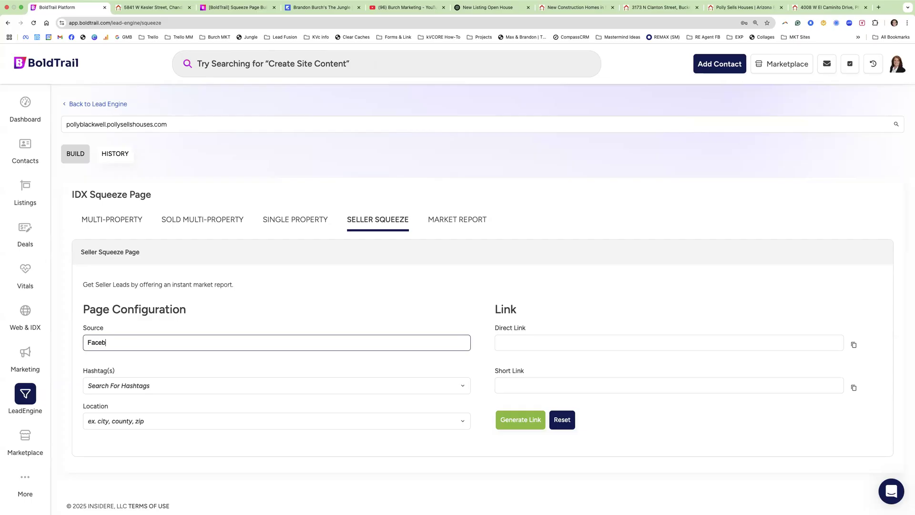
{"action": "left_click", "coordinate": [101, 386]}
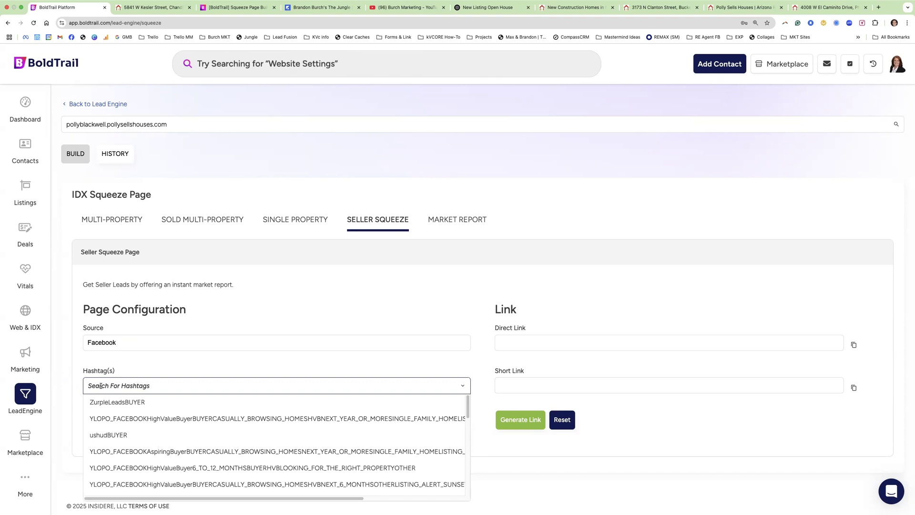
{"action": "type", "text": "Maricopa"}
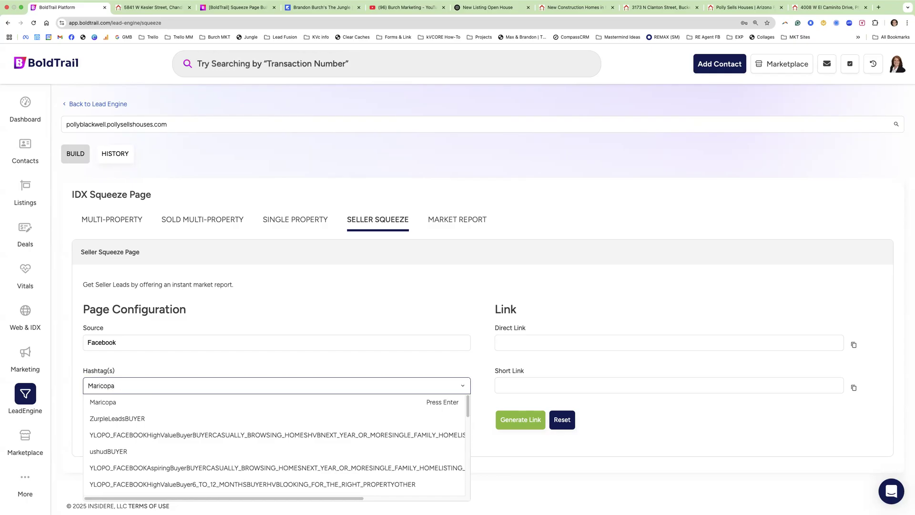
{"action": "type", "text": "County"}
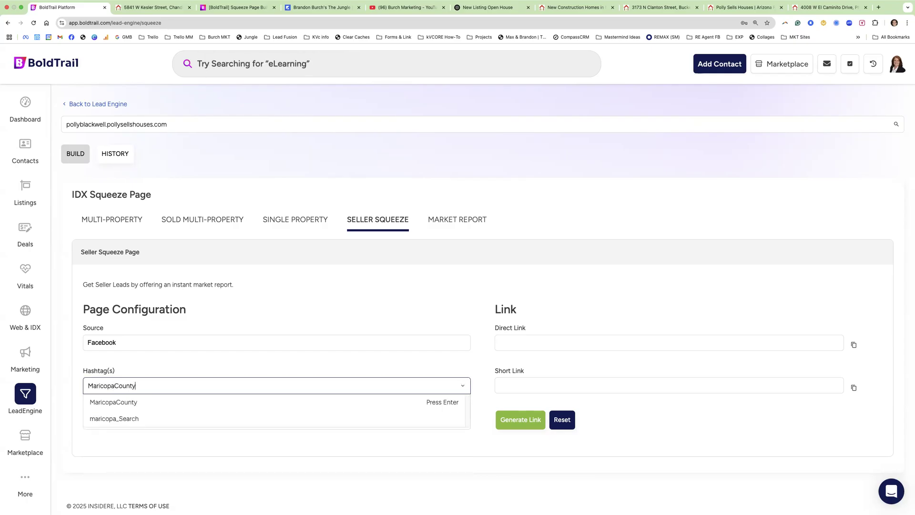
{"action": "type", "text": "HomeValue"}
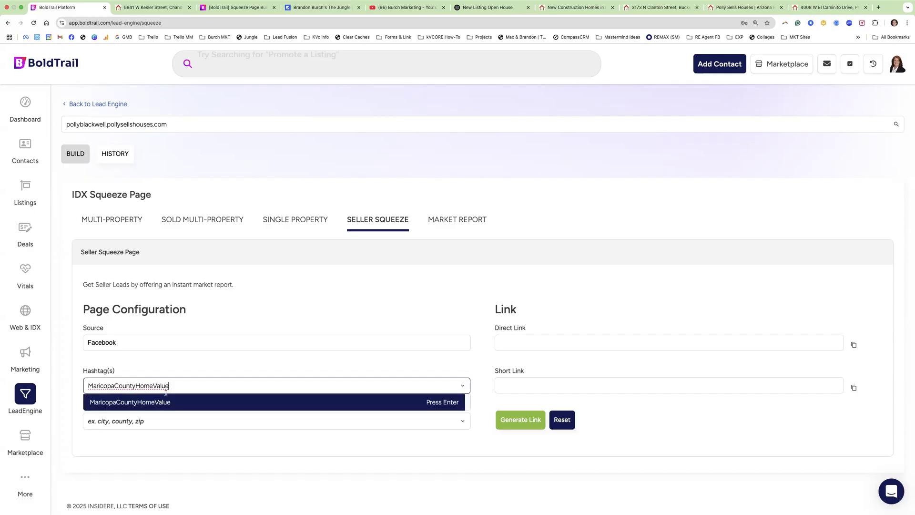
{"action": "key", "text": "Return"}
{"action": "scroll", "coordinate": [208, 413], "scroll_direction": "down", "scroll_amount": 1}
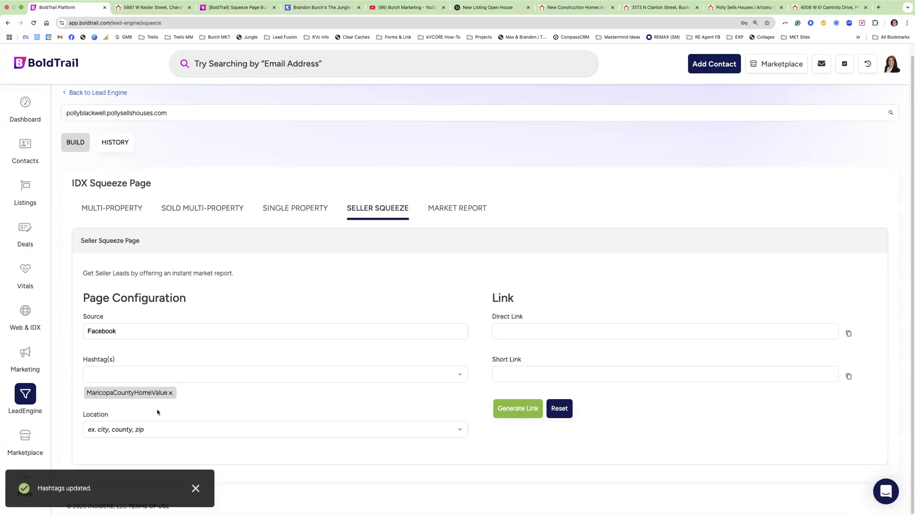
{"action": "left_click", "coordinate": [146, 423]}
{"action": "type", "text": "maricopa"}
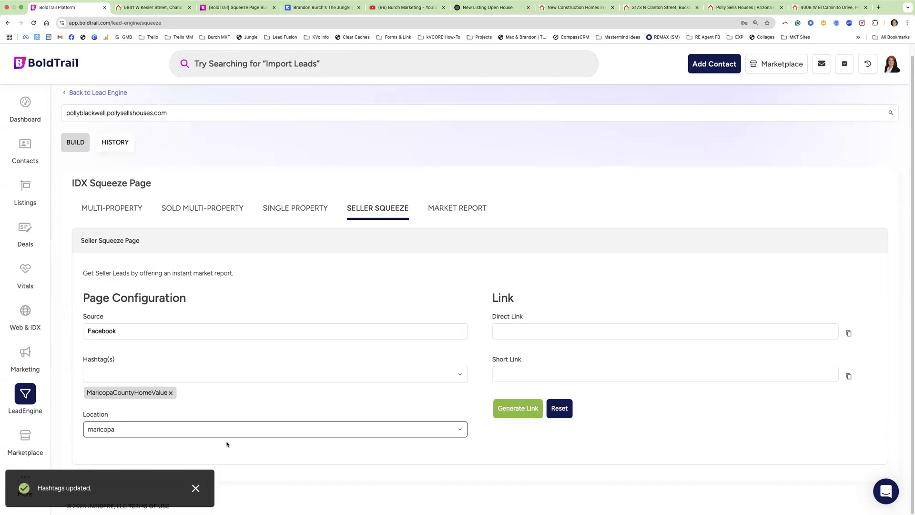
{"action": "left_click", "coordinate": [159, 447]}
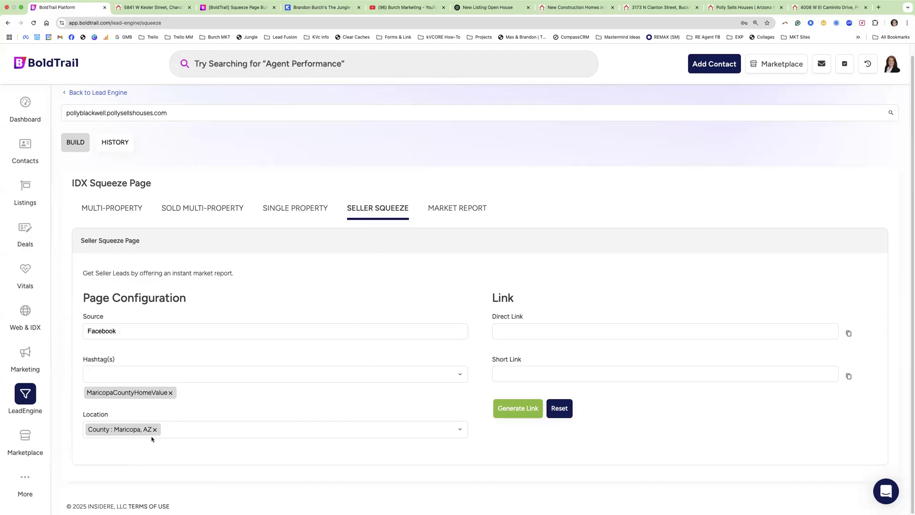
- Generate the seller squeeze links, open the copied short link in a fresh tab, then return to BoldTrail
{"action": "left_click", "coordinate": [511, 416]}
{"action": "triple_click", "coordinate": [537, 374]}
{"action": "key", "text": "super+c"}
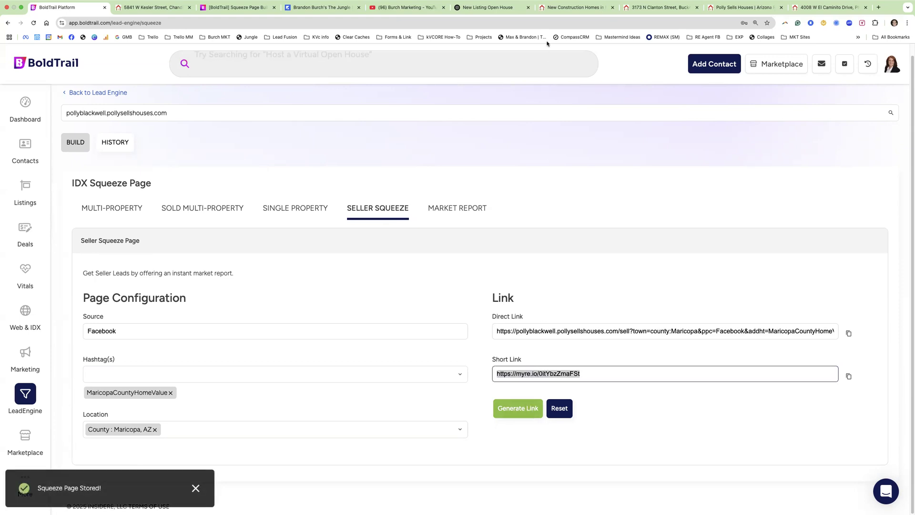
{"action": "left_click", "coordinate": [614, 7]}
{"action": "left_click", "coordinate": [614, 7]}
{"action": "left_click", "coordinate": [613, 8]}
{"action": "left_click", "coordinate": [614, 7]}
{"action": "left_click", "coordinate": [541, 9]}
{"action": "key", "text": "super+v"}
{"action": "key", "text": "Return"}
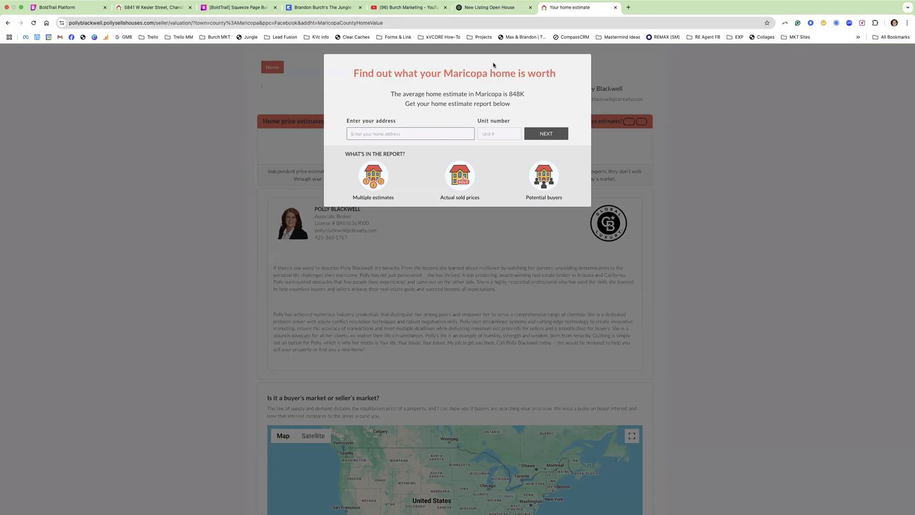
{"action": "left_click", "coordinate": [82, 10]}
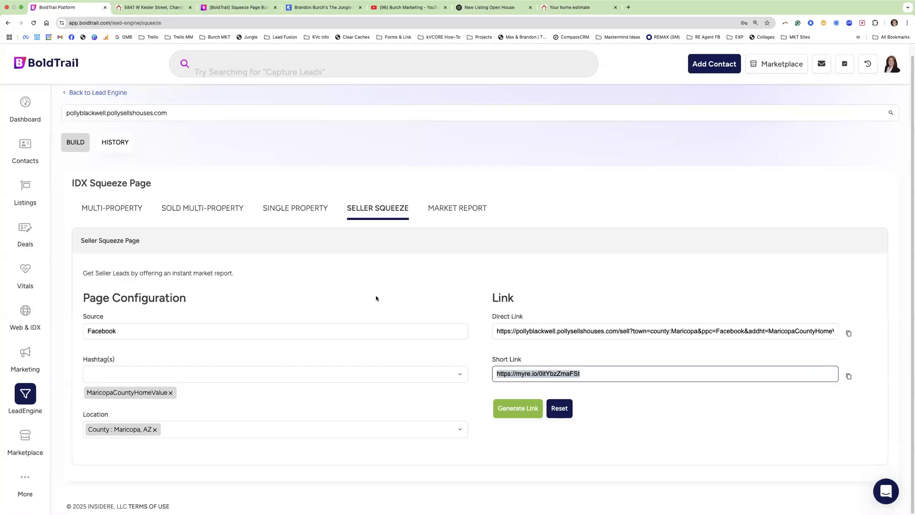
- Switch to the Market Report builder and choose Maricopa County, AZ as the area
{"action": "left_click", "coordinate": [465, 211]}
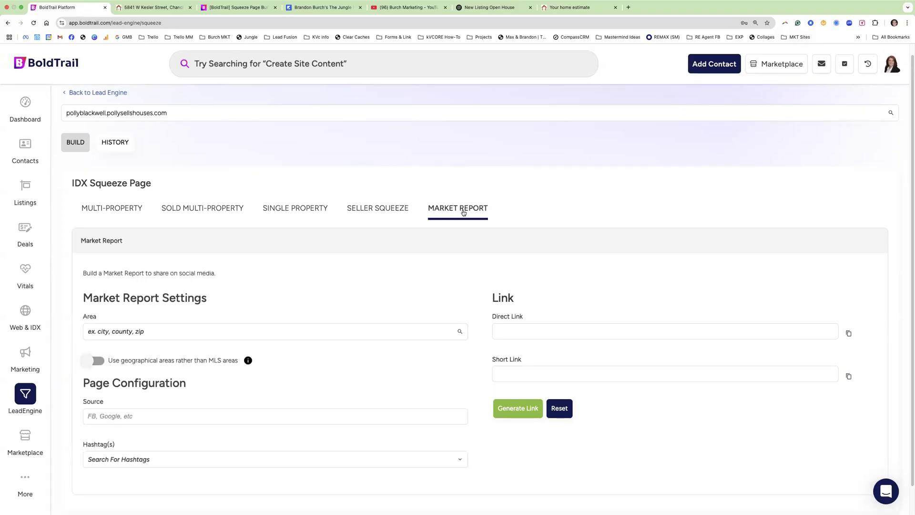
{"action": "scroll", "coordinate": [140, 312], "scroll_direction": "down", "scroll_amount": 1}
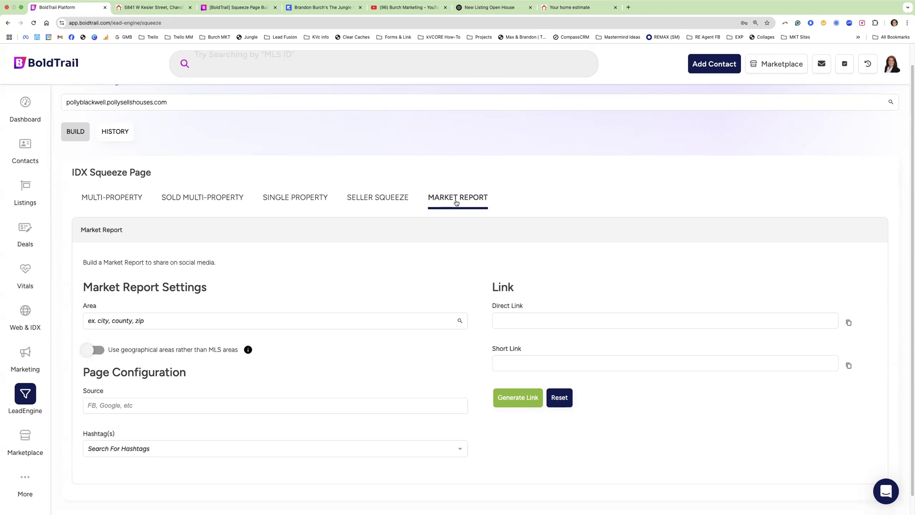
{"action": "left_click", "coordinate": [120, 325]}
{"action": "type", "text": "Maricopa"}
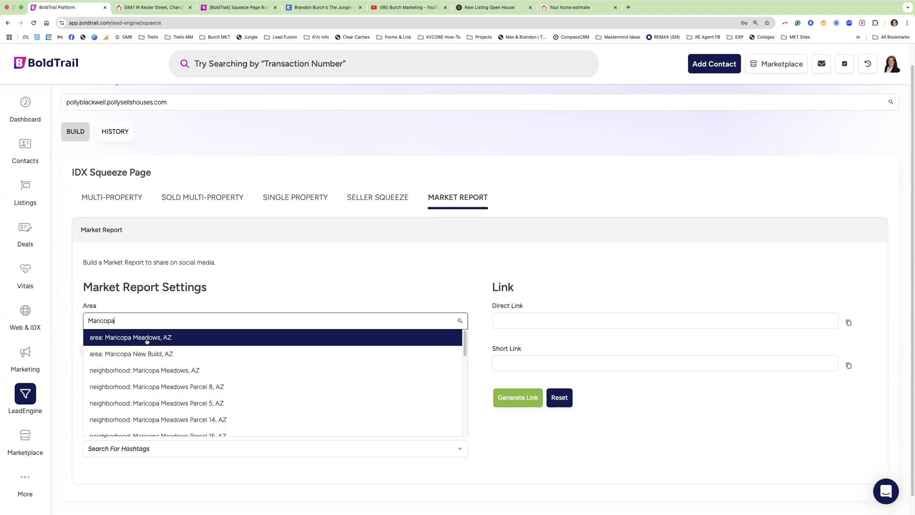
{"action": "scroll", "coordinate": [127, 350], "scroll_direction": "down", "scroll_amount": 1}
{"action": "scroll", "coordinate": [128, 349], "scroll_direction": "down", "scroll_amount": 8}
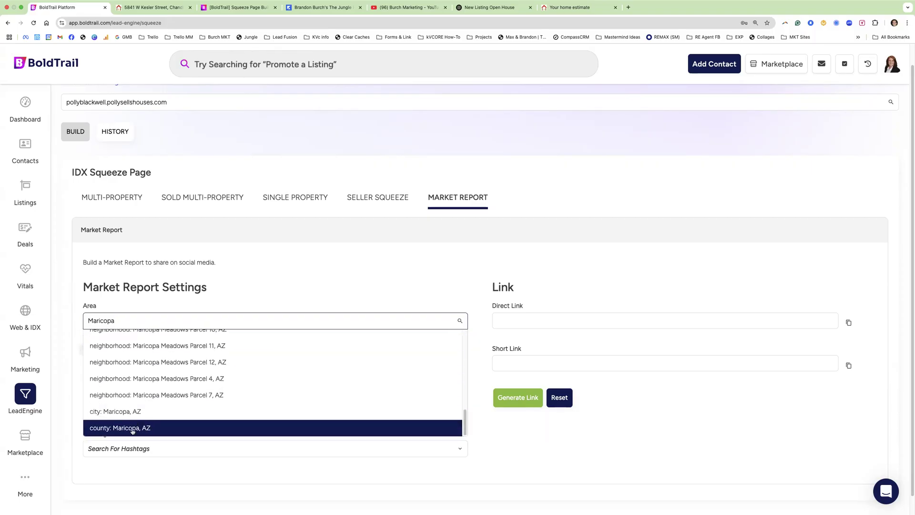
{"action": "left_click", "coordinate": [136, 428]}
- Enter Facebook as the source and add the MaricopaCountyMarketReport hashtag
{"action": "scroll", "coordinate": [109, 395], "scroll_direction": "down", "scroll_amount": 1}
{"action": "left_click", "coordinate": [108, 392]}
{"action": "type", "text": "Facebook"}
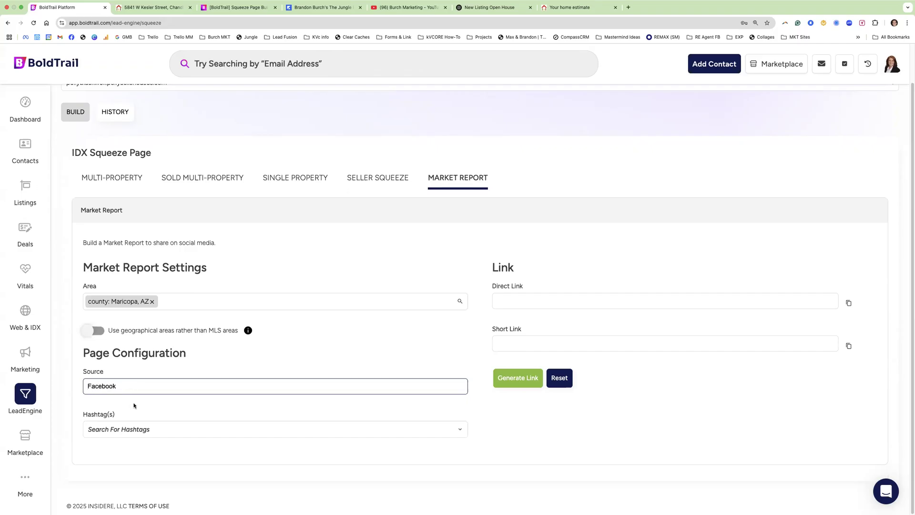
{"action": "left_click", "coordinate": [124, 430]}
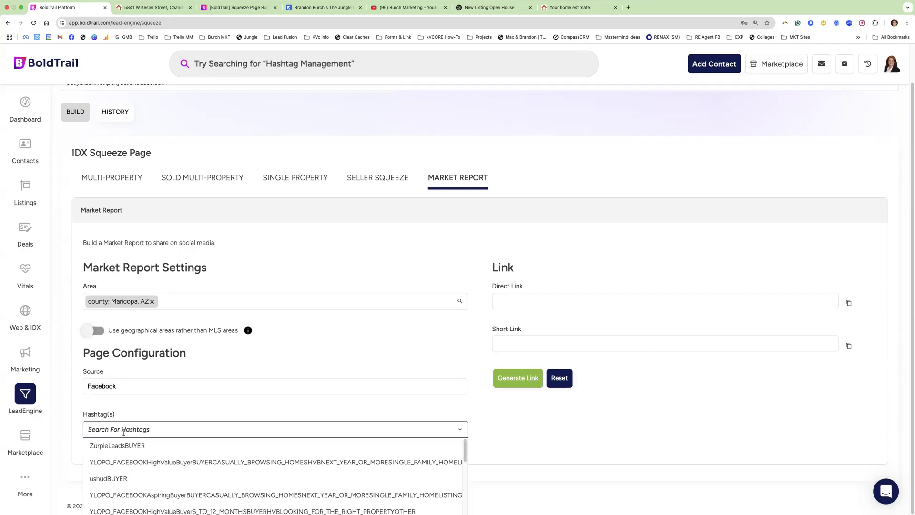
{"action": "type", "text": "Mar"}
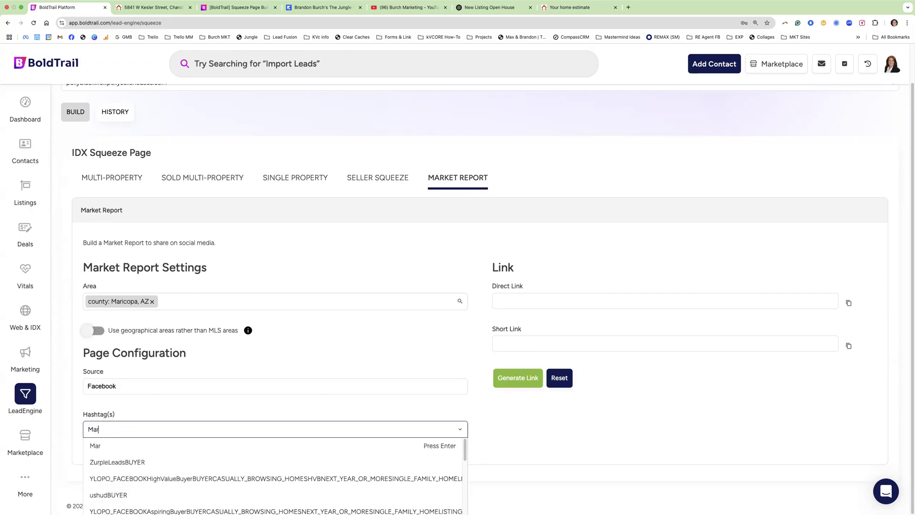
{"action": "type", "text": "icopaCounty"}
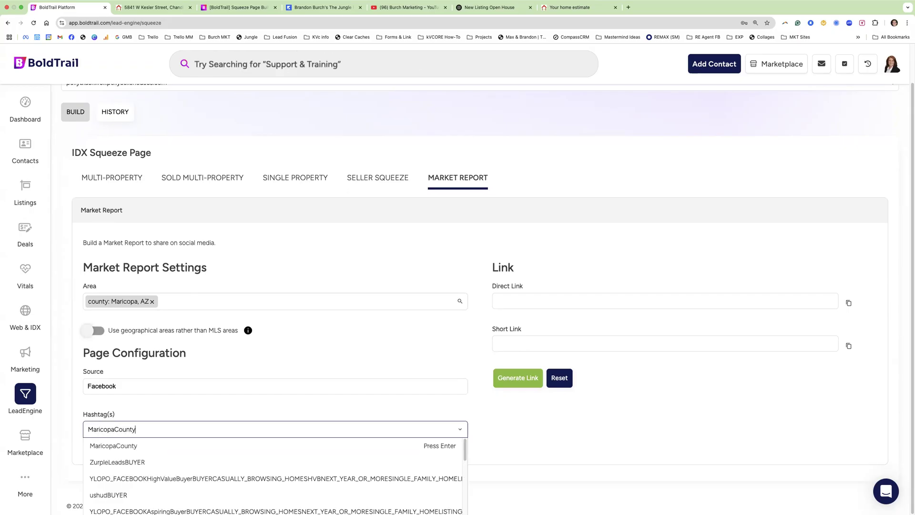
{"action": "type", "text": "MarketReport"}
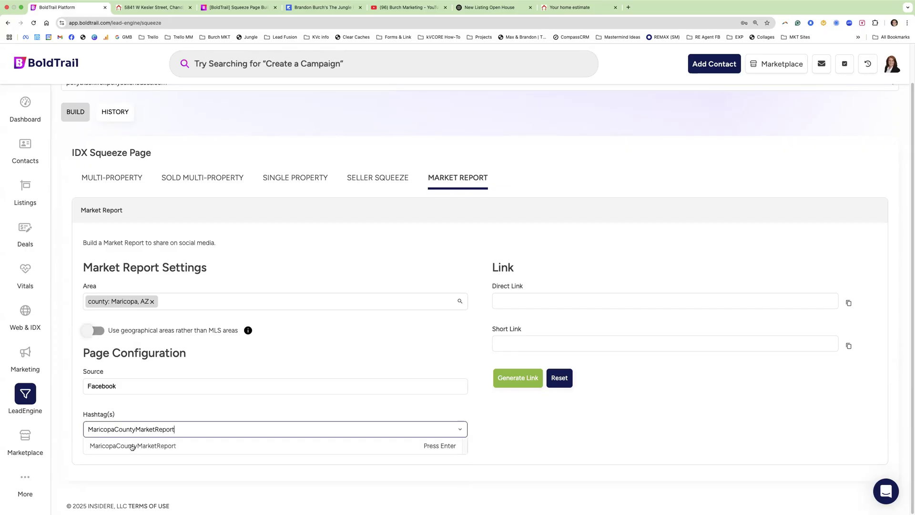
{"action": "left_click", "coordinate": [133, 447]}
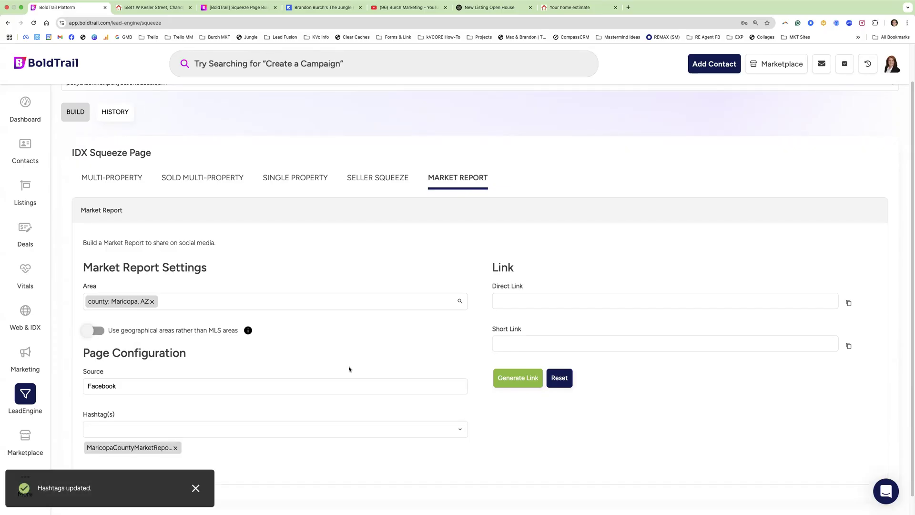
- Generate the market report links and load the short link in a new tab
{"action": "left_click", "coordinate": [519, 379]}
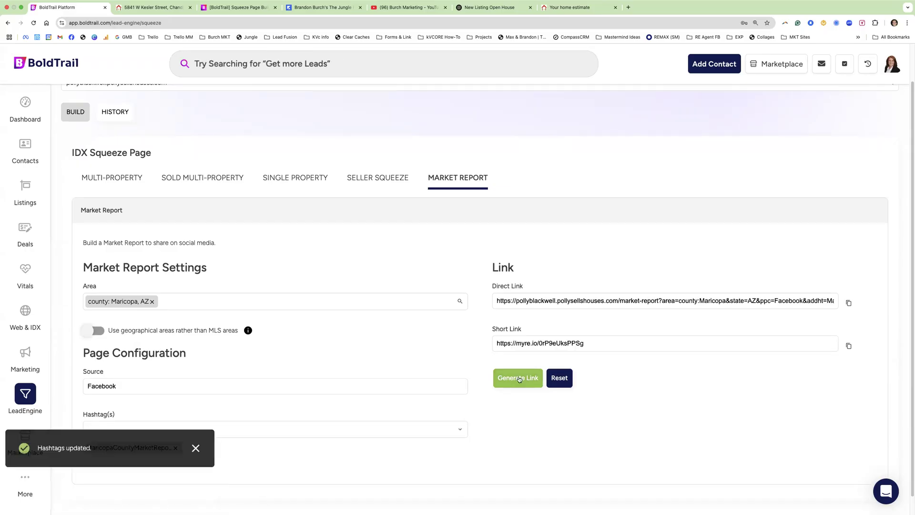
{"action": "triple_click", "coordinate": [548, 344]}
{"action": "key", "text": "super+c"}
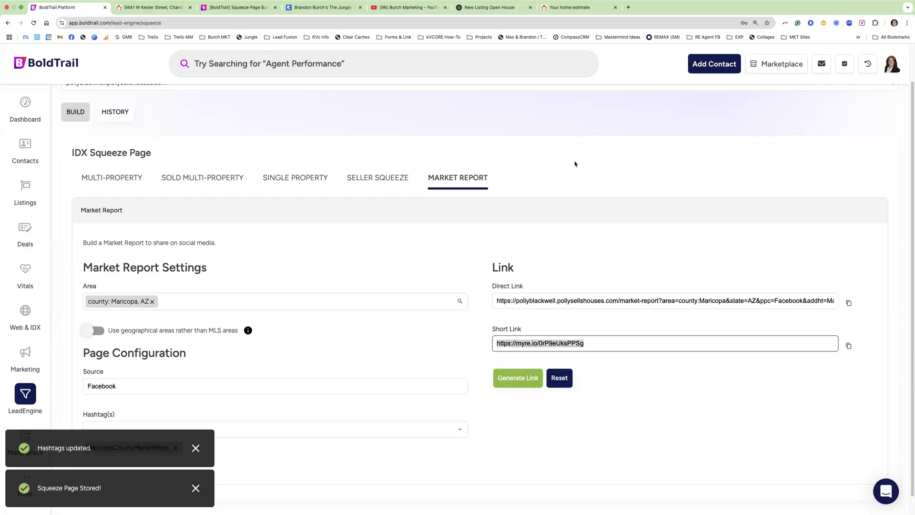
{"action": "left_click", "coordinate": [628, 7]}
{"action": "key", "text": "super+v"}
{"action": "key", "text": "Return"}
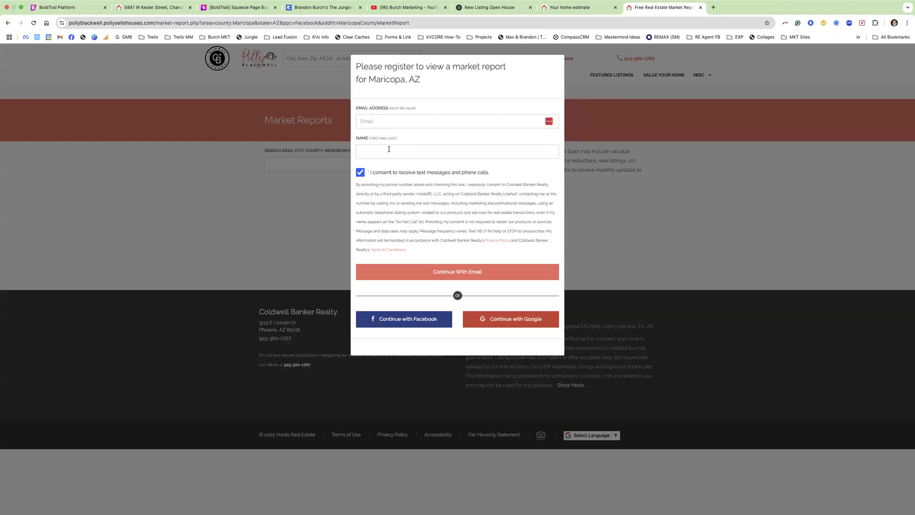
- Enter an email address in the registration form and move to the phone field
{"action": "left_click", "coordinate": [378, 155]}
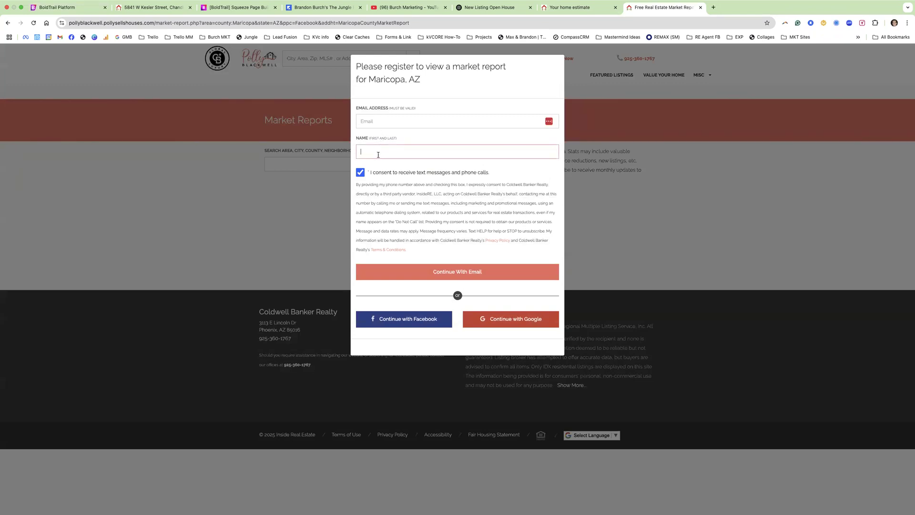
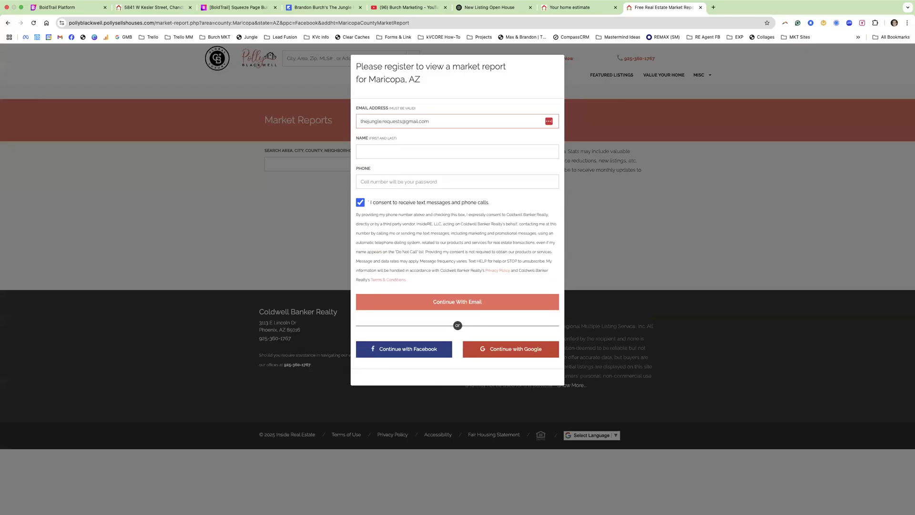
{"action": "left_click", "coordinate": [394, 186]}
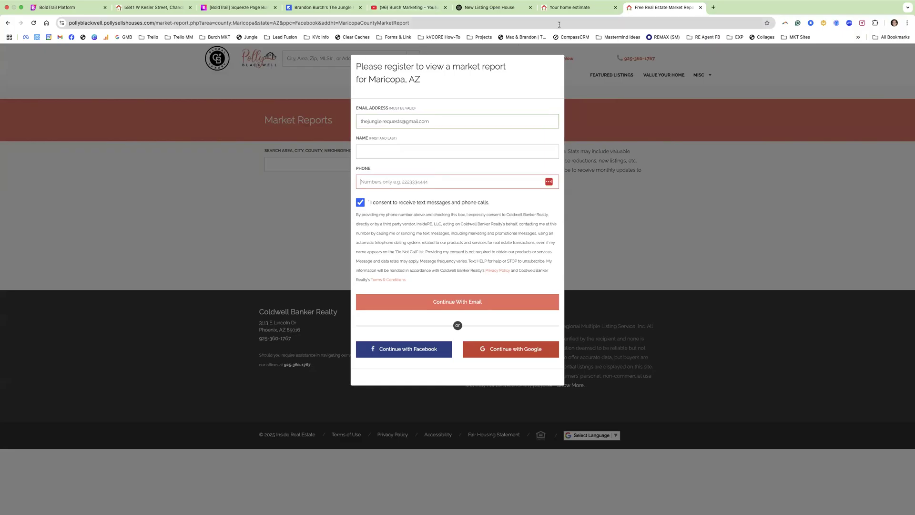
- Glance at the home estimate page, then review the Seller Squeeze and Market Report settings in BoldTrail
{"action": "left_click", "coordinate": [572, 14]}
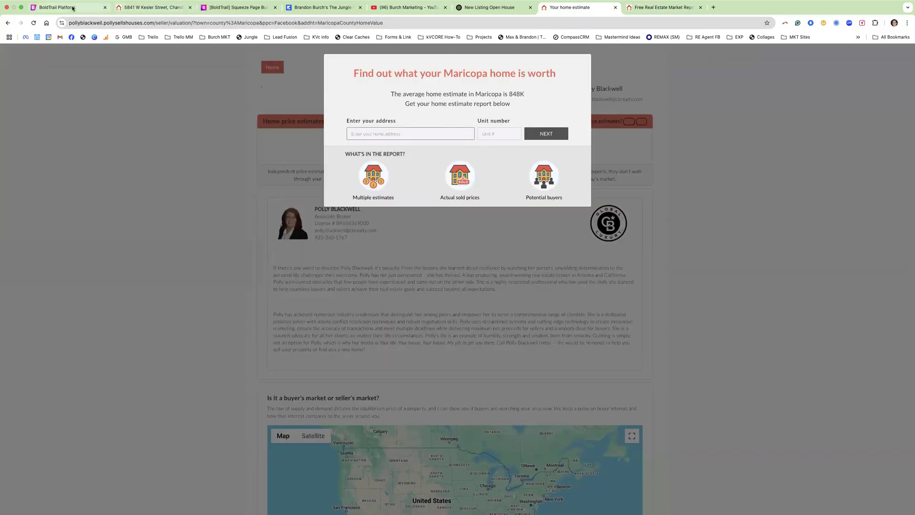
{"action": "left_click", "coordinate": [61, 8]}
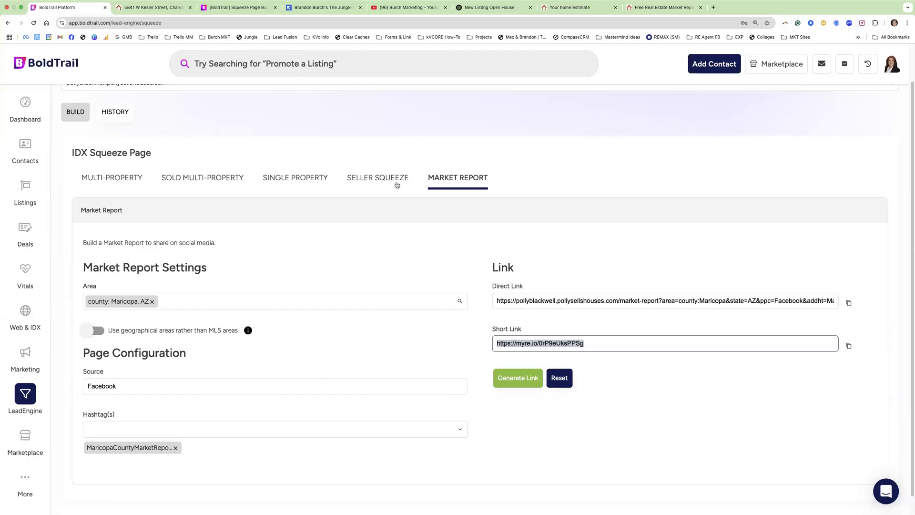
{"action": "left_click", "coordinate": [396, 183]}
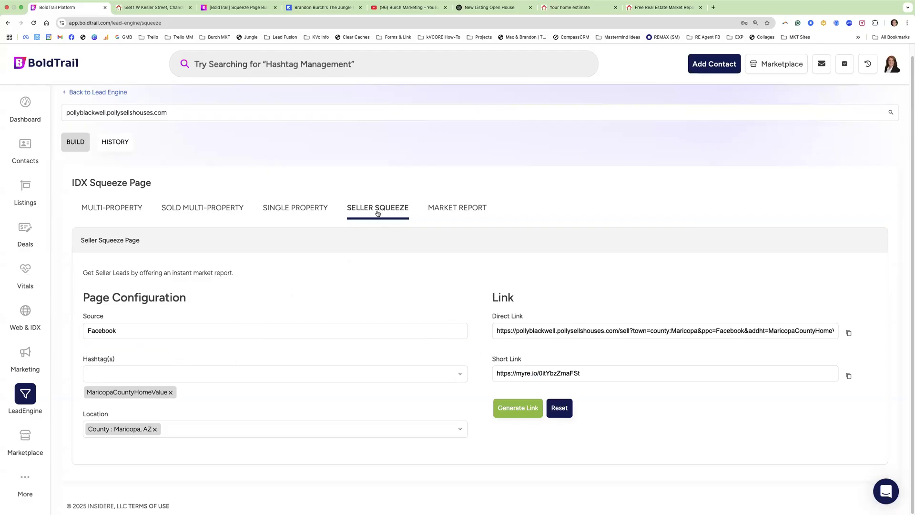
{"action": "left_click", "coordinate": [446, 210]}
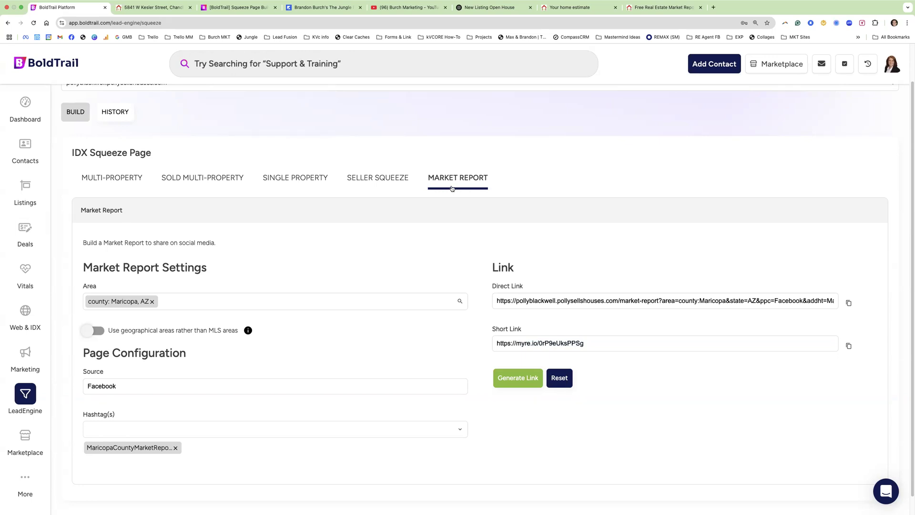
- On the market report registration page, replace the email with a test address
{"action": "left_click", "coordinate": [662, 11]}
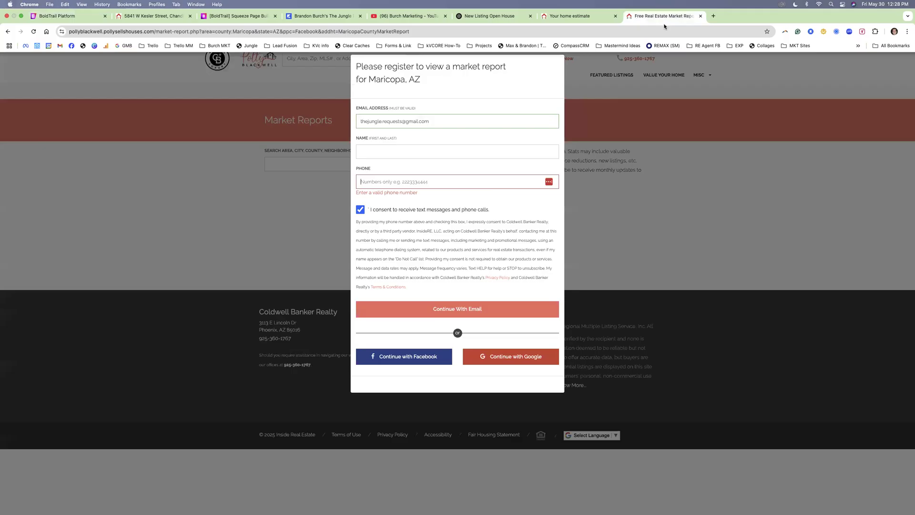
{"action": "left_click", "coordinate": [538, 176]}
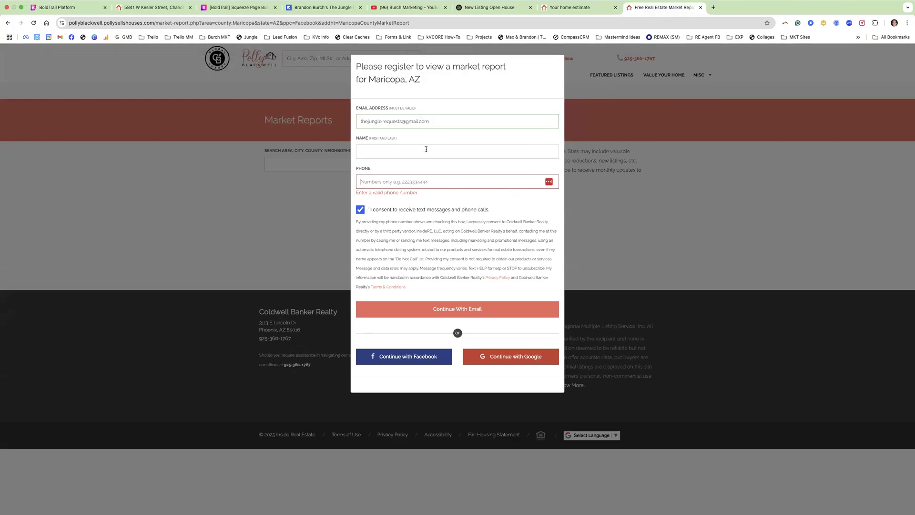
{"action": "triple_click", "coordinate": [428, 122]}
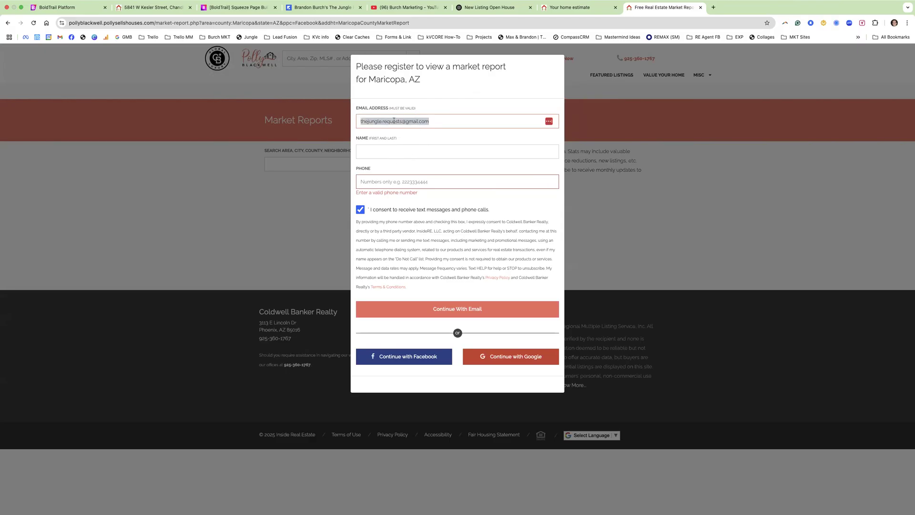
{"action": "type", "text": "Test@testing.com"}
- Fill in a test name and phone number, submit the registration, then view the home estimate page
{"action": "key", "text": "Tab"}
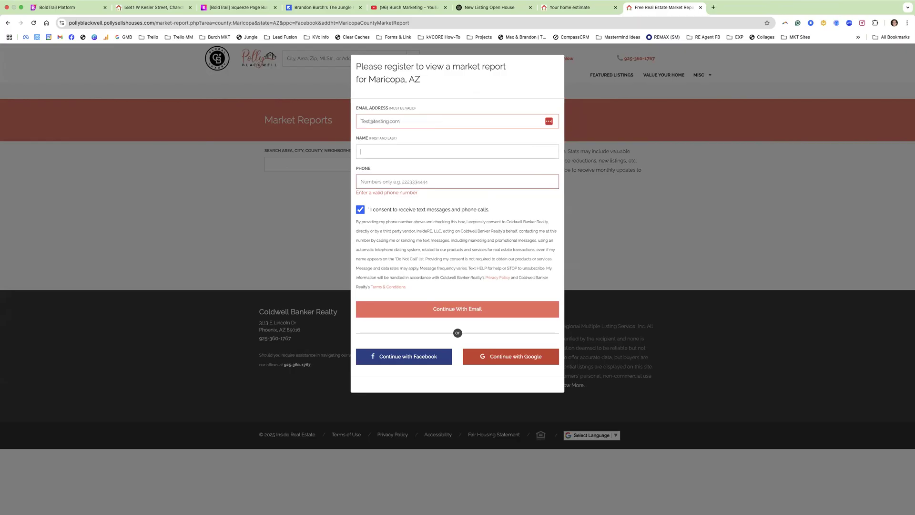
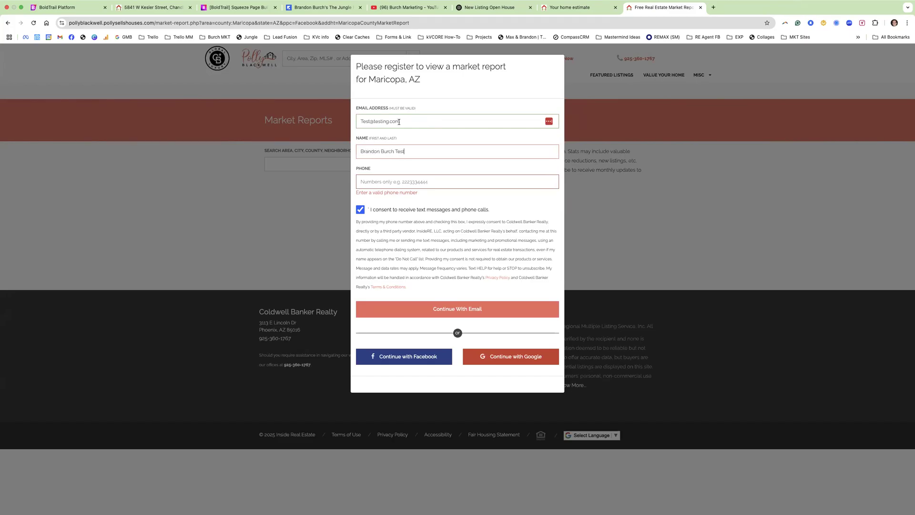
{"action": "key", "text": "Tab"}
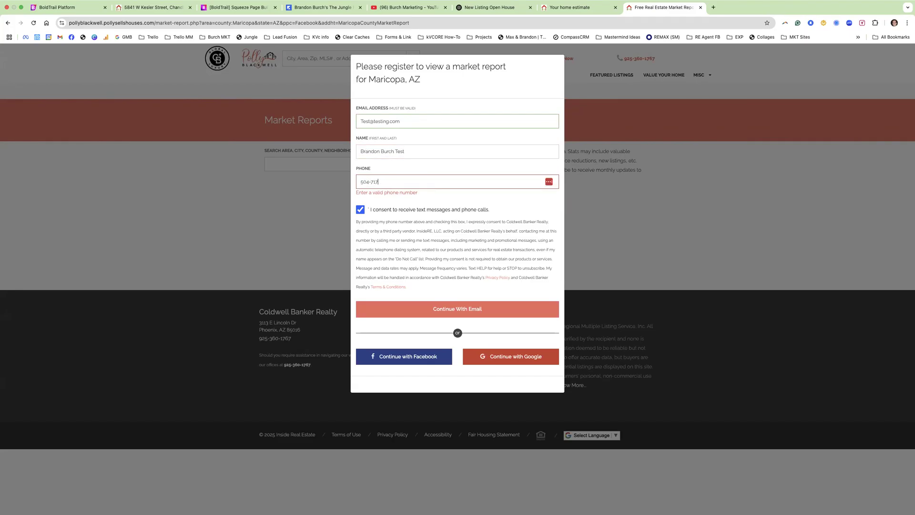
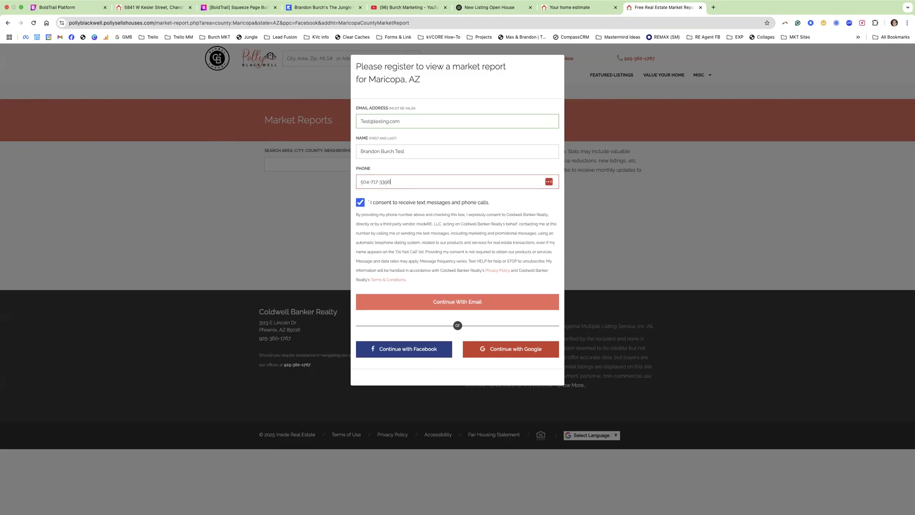
{"action": "type", "text": "7"}
{"action": "left_click", "coordinate": [454, 303]}
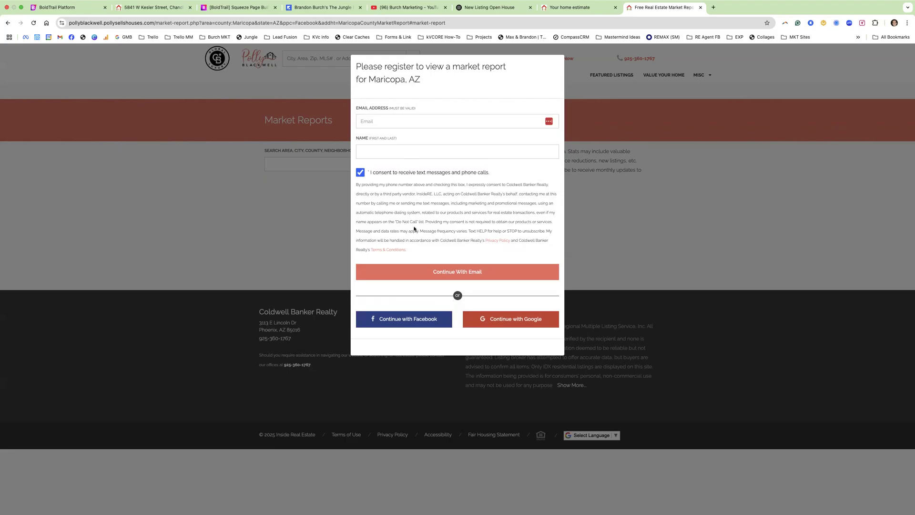
{"action": "left_click", "coordinate": [33, 23]}
{"action": "left_click", "coordinate": [583, 12]}
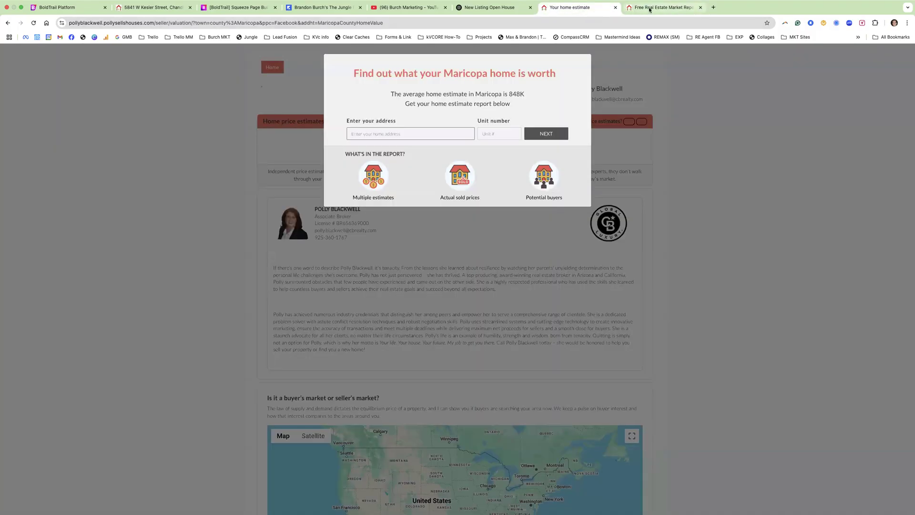
- Enter a new test email address and a test name in the market report registration form
{"action": "left_click", "coordinate": [650, 9]}
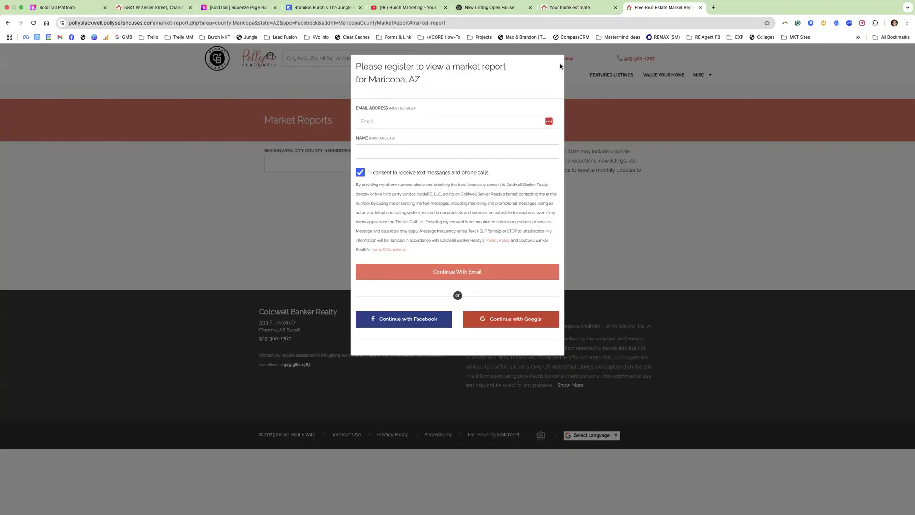
{"action": "left_click", "coordinate": [402, 124]}
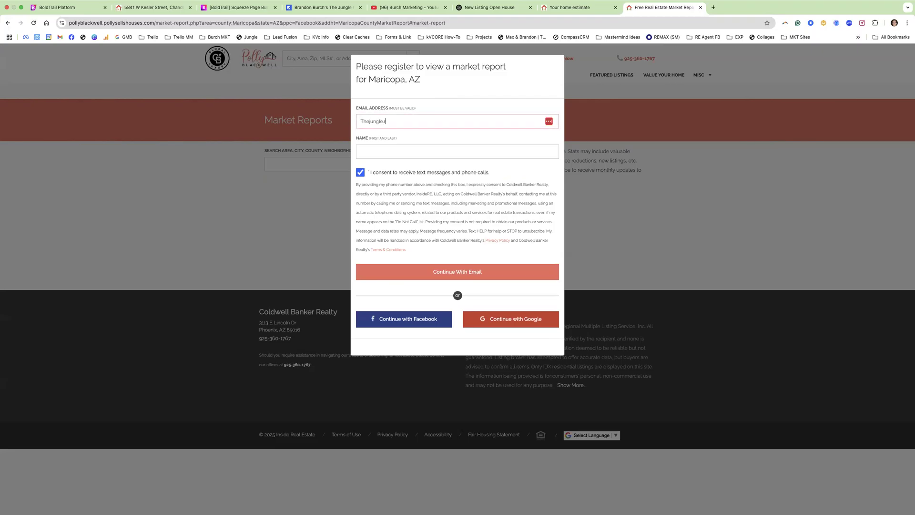
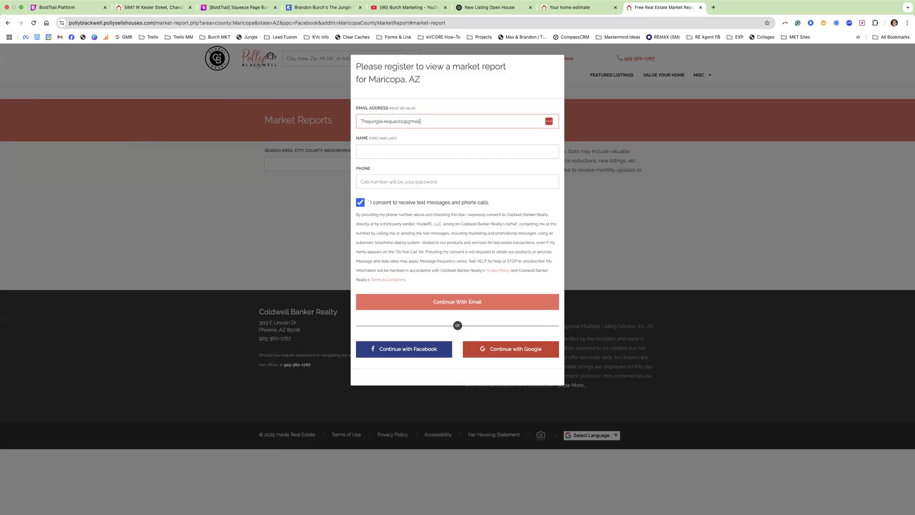
{"action": "triple_click", "coordinate": [428, 118]}
{"action": "type", "text": "Test@testing123.com"}
{"action": "key", "text": "Tab"}
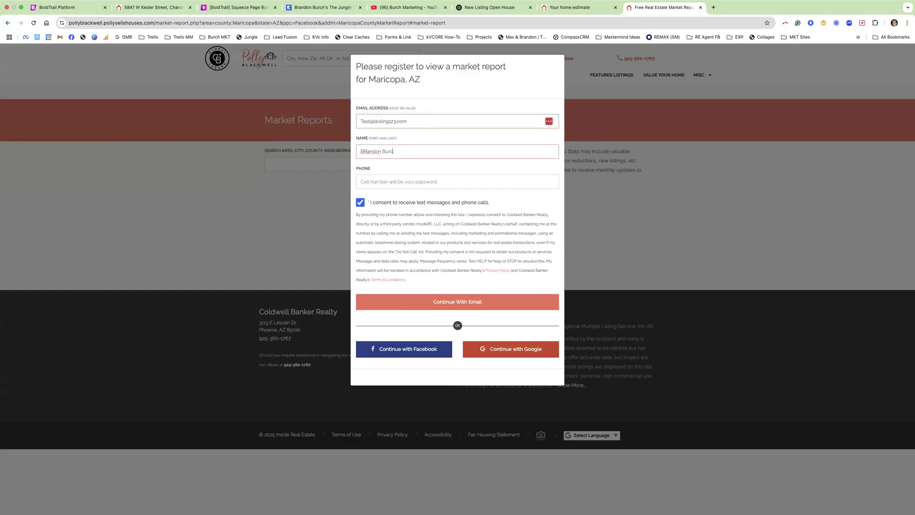
- Fix the name's capitalisation, add a test phone number, submit, and close the test page
{"action": "left_click", "coordinate": [367, 152]}
{"action": "key", "text": "BackSpace"}
{"action": "type", "text": "r"}
{"action": "left_click", "coordinate": [381, 178]}
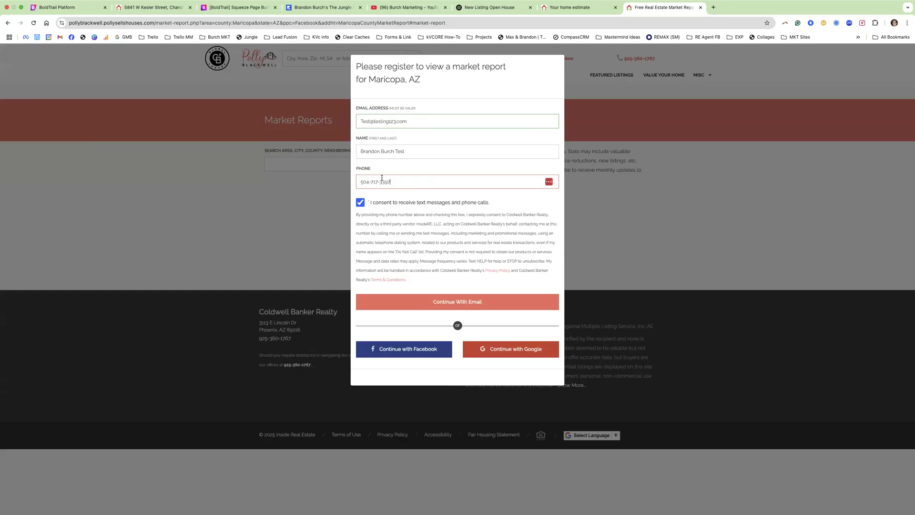
{"action": "left_click", "coordinate": [436, 305]}
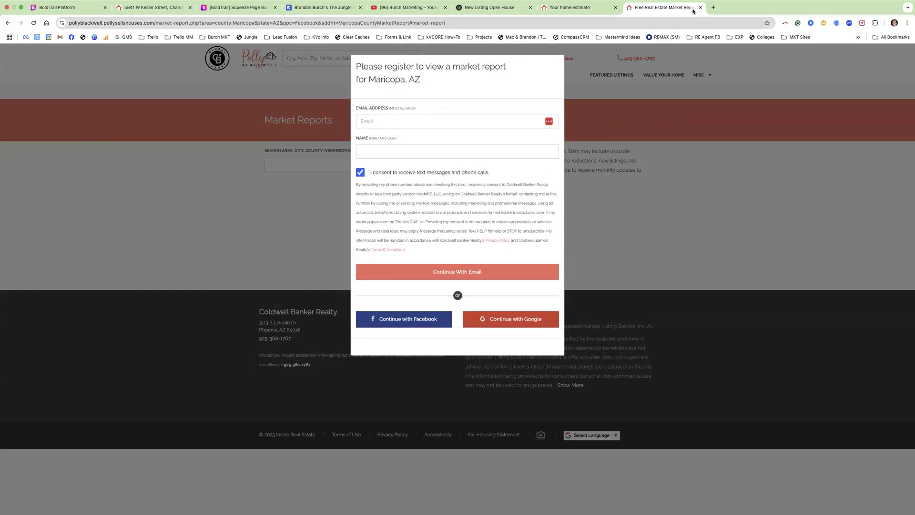
{"action": "left_click", "coordinate": [700, 7]}
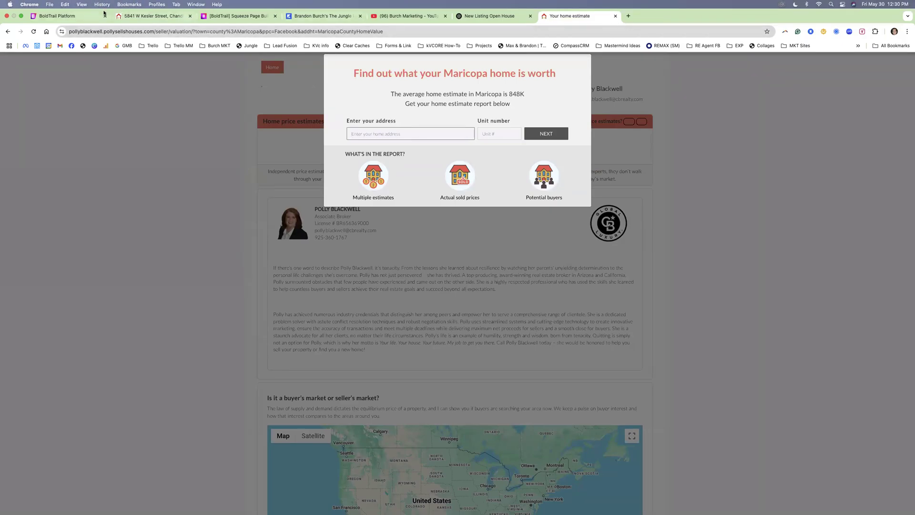
{"action": "left_click", "coordinate": [72, 14]}
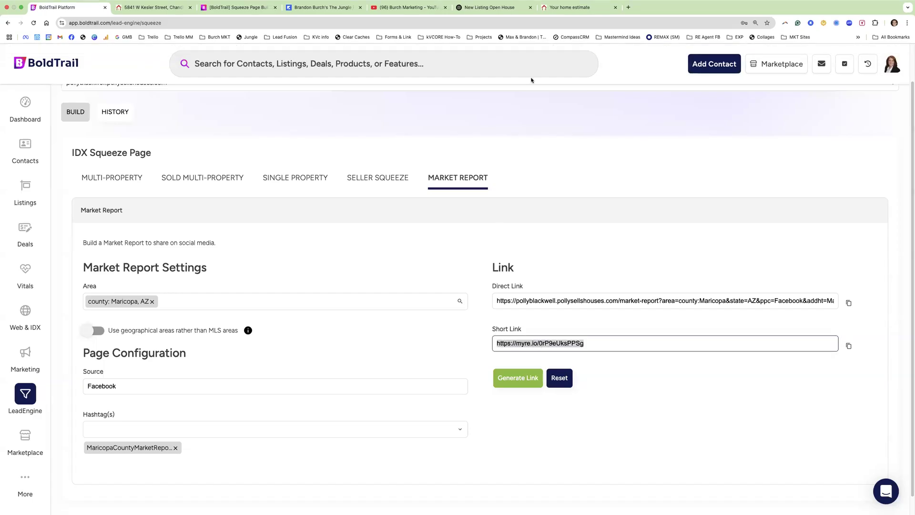
- Retest the market report short link in a new tab, close it, and switch to the Multi-Property builder
{"action": "left_click", "coordinate": [628, 8]}
{"action": "type", "text": "https://myre.io/0rP9eUksPPSg"}
{"action": "key", "text": "Return"}
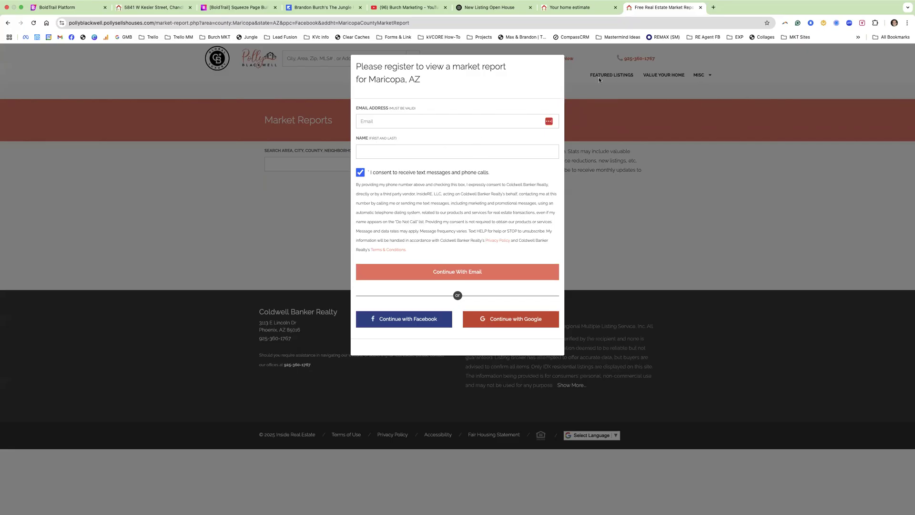
{"action": "left_click", "coordinate": [700, 7]}
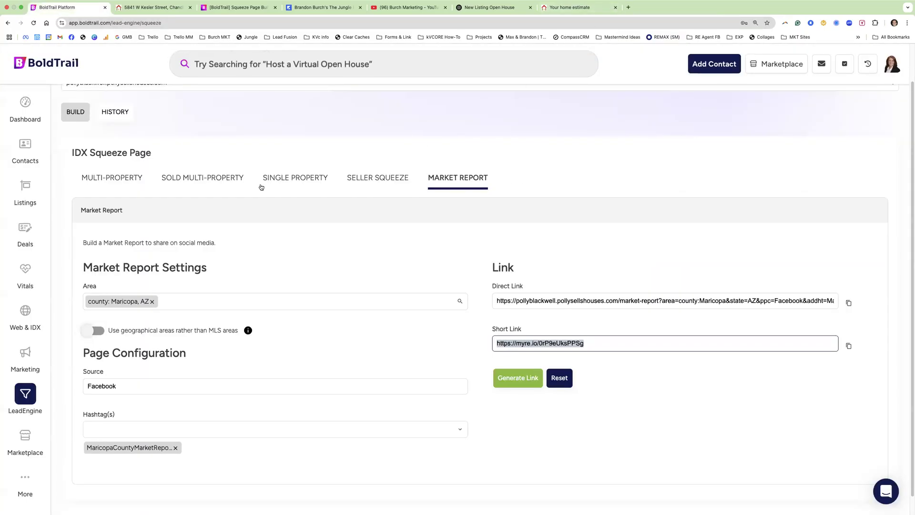
{"action": "left_click", "coordinate": [127, 186]}
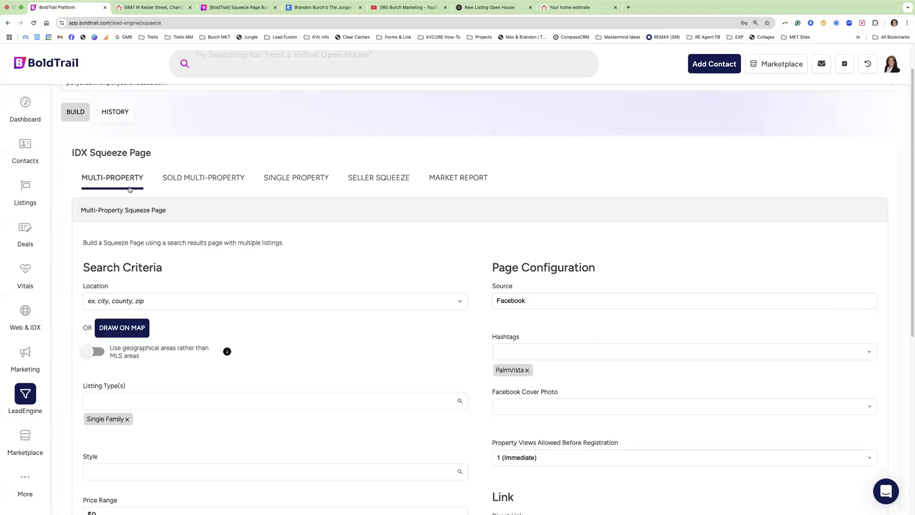
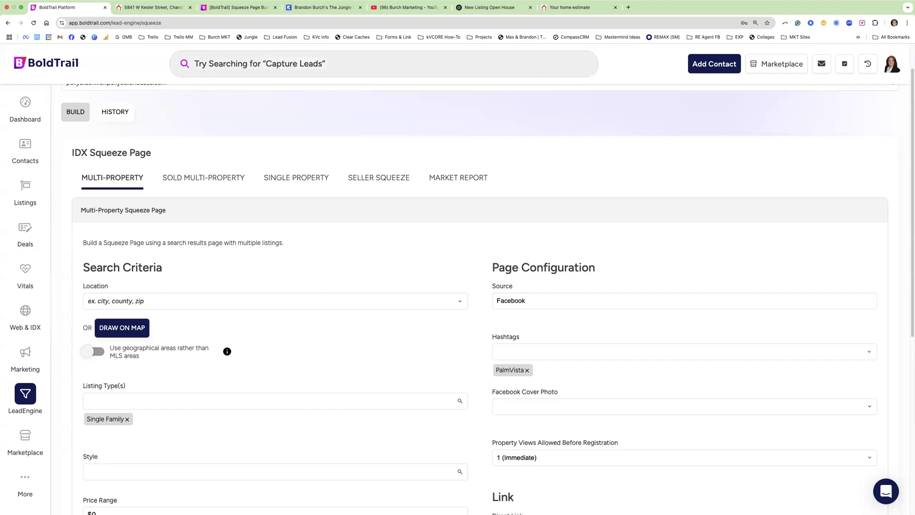
- Switch from the squeeze page builder to the YouTube channel tab, then to the Jungle coaching site
{"action": "left_click", "coordinate": [403, 7]}
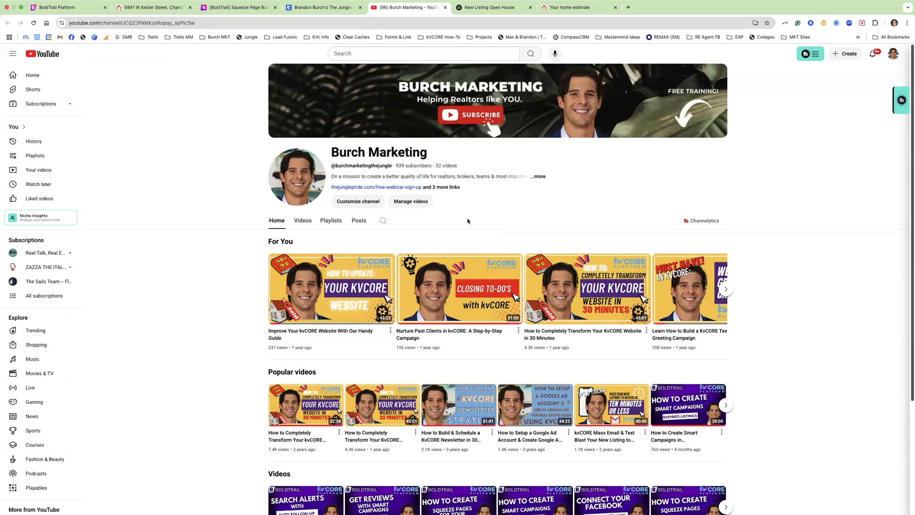
{"action": "left_click", "coordinate": [323, 7]}
- Look over the thejunglepride.com coaching and subscription pricing cards, then return to the YouTube channel
{"action": "scroll", "coordinate": [420, 308], "scroll_direction": "up", "scroll_amount": 10}
{"action": "scroll", "coordinate": [421, 308], "scroll_direction": "down", "scroll_amount": 3}
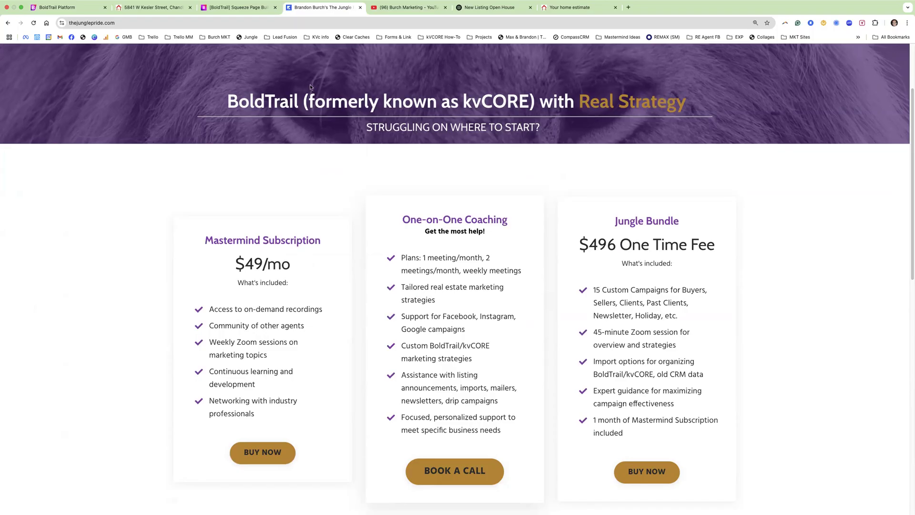
{"action": "left_click", "coordinate": [372, 6]}
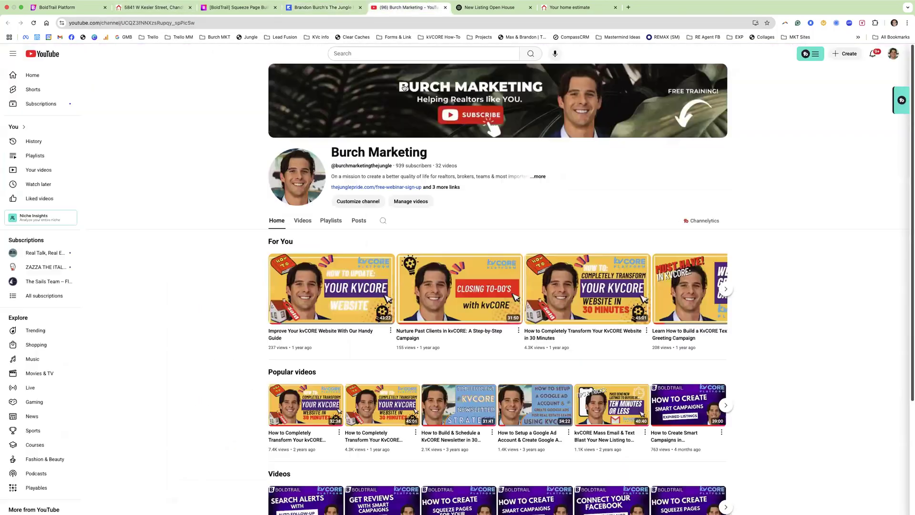